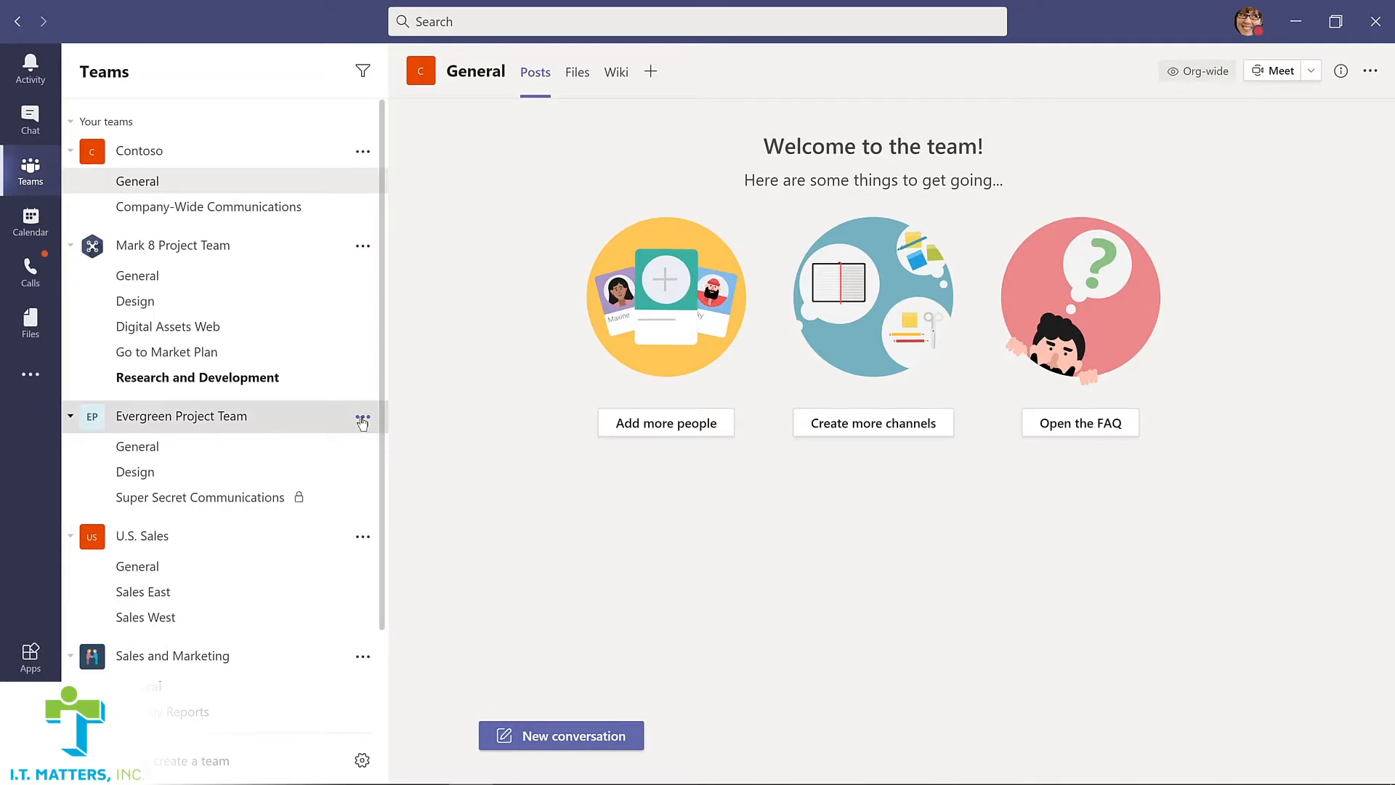
Open the management page of the Evergreen Project Team and expand its members and guests list.
left_click(362, 419)
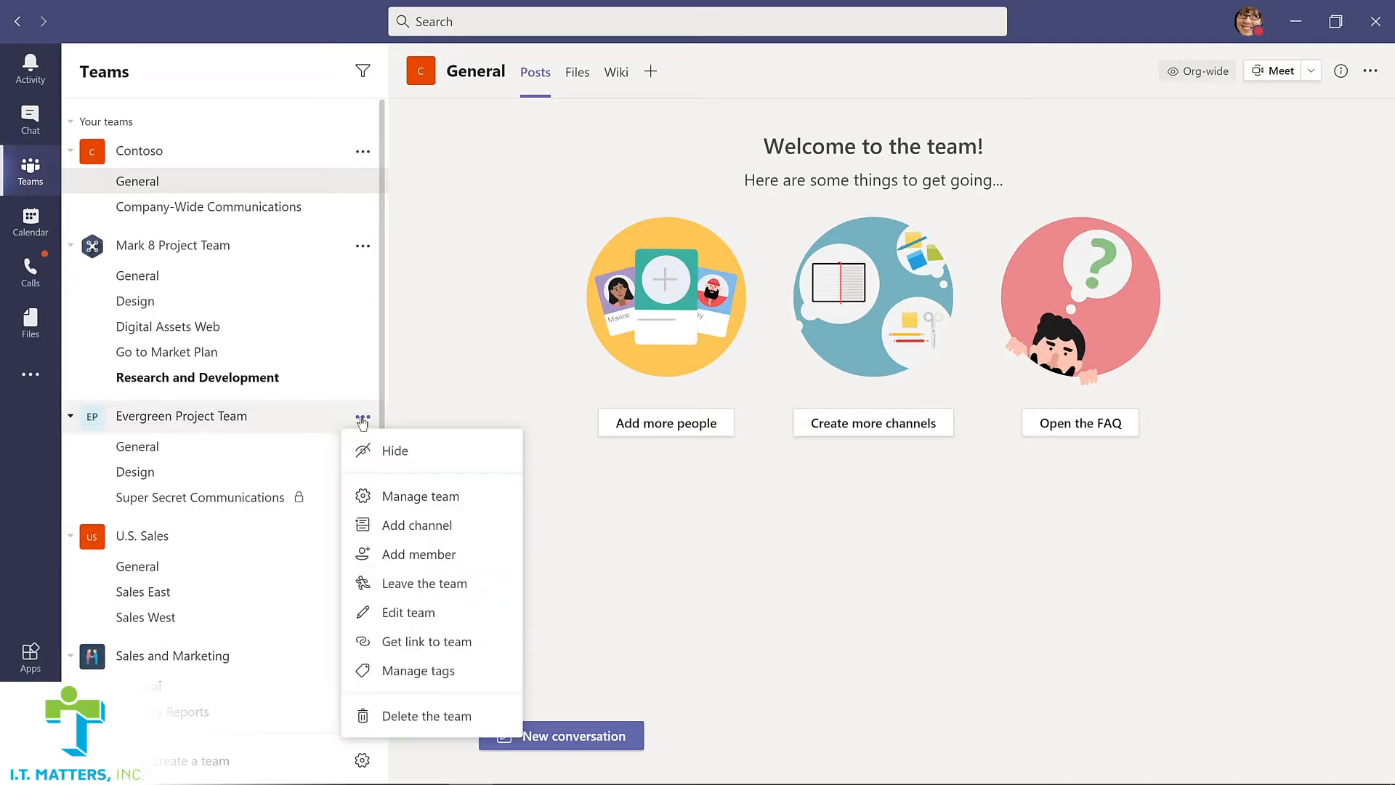
left_click(396, 498)
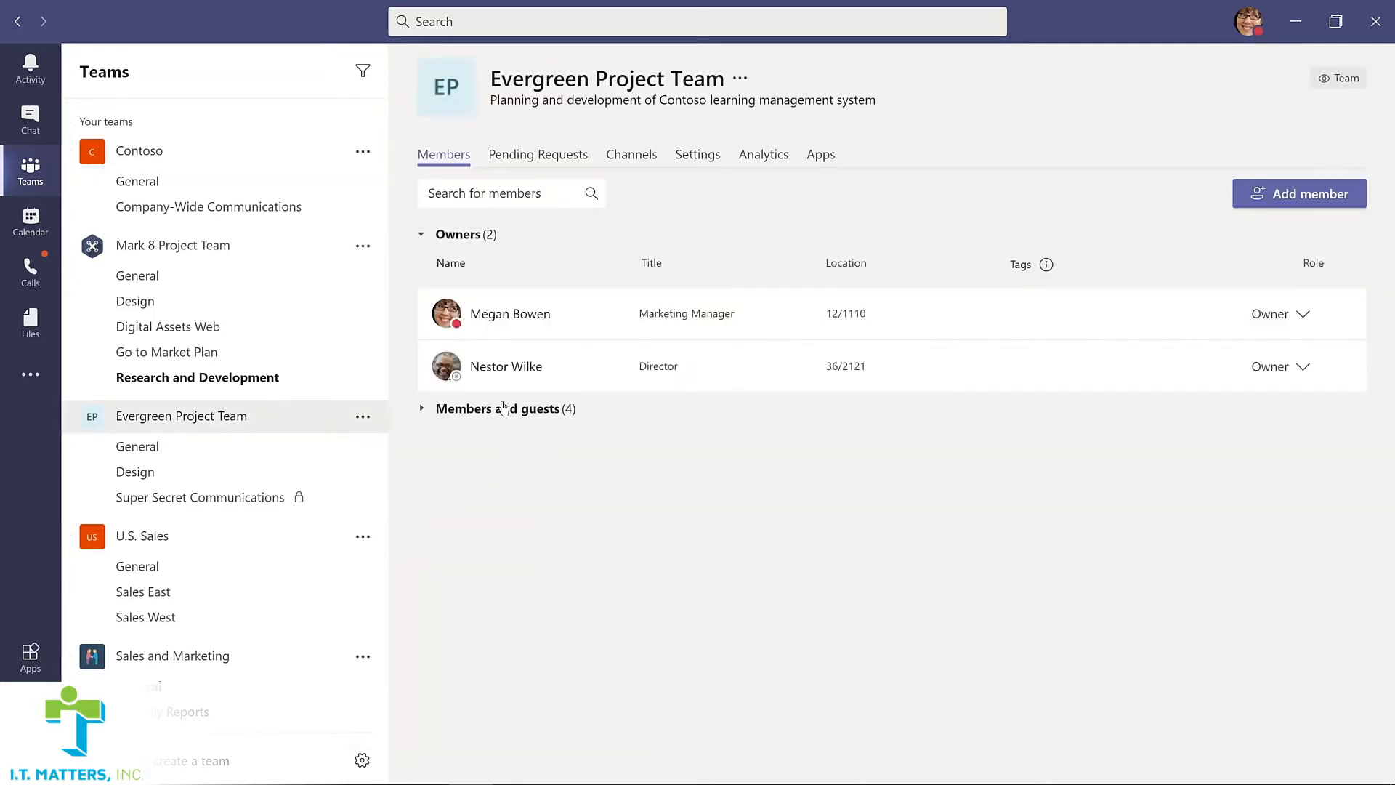
left_click(496, 411)
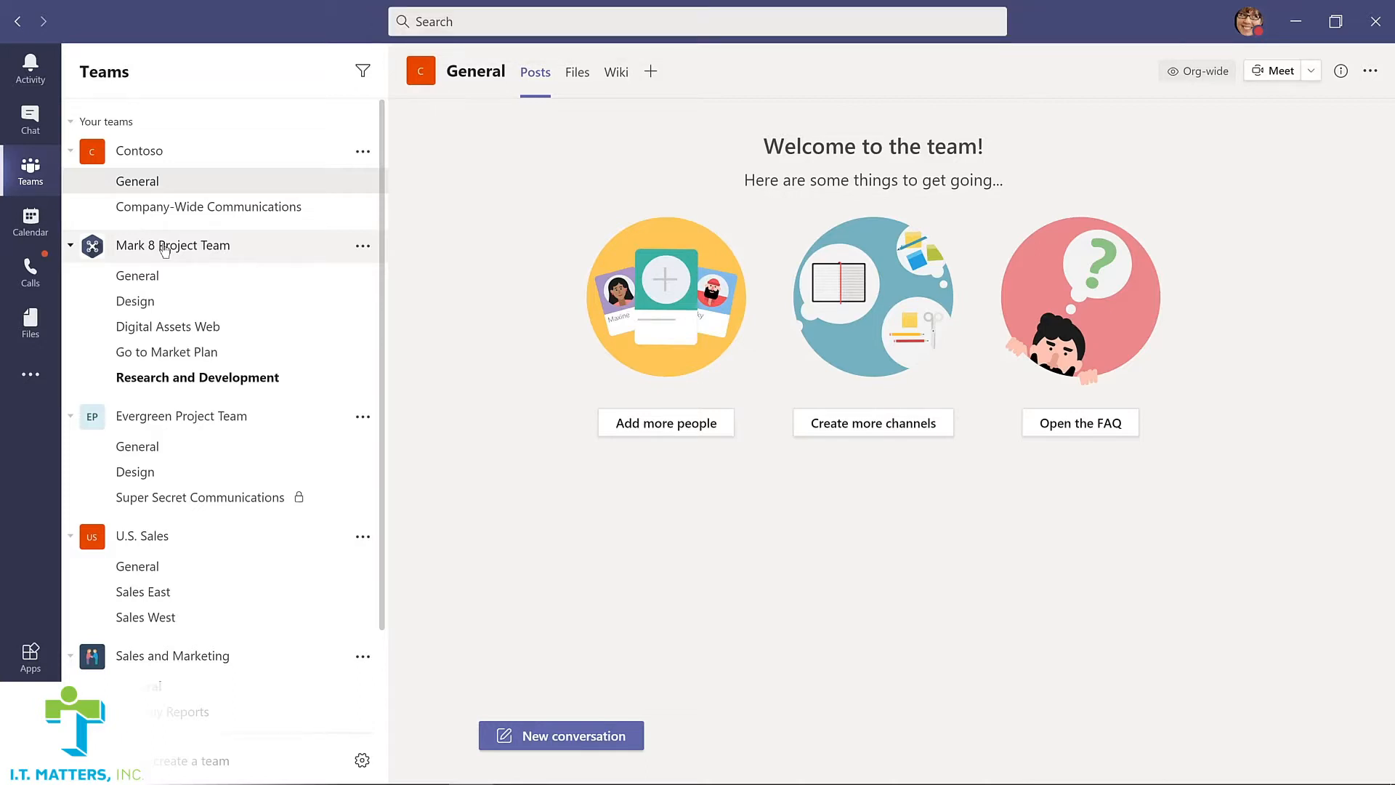
Search for "marketing", go through the people and file results, and open the file filters.
left_click(458, 19)
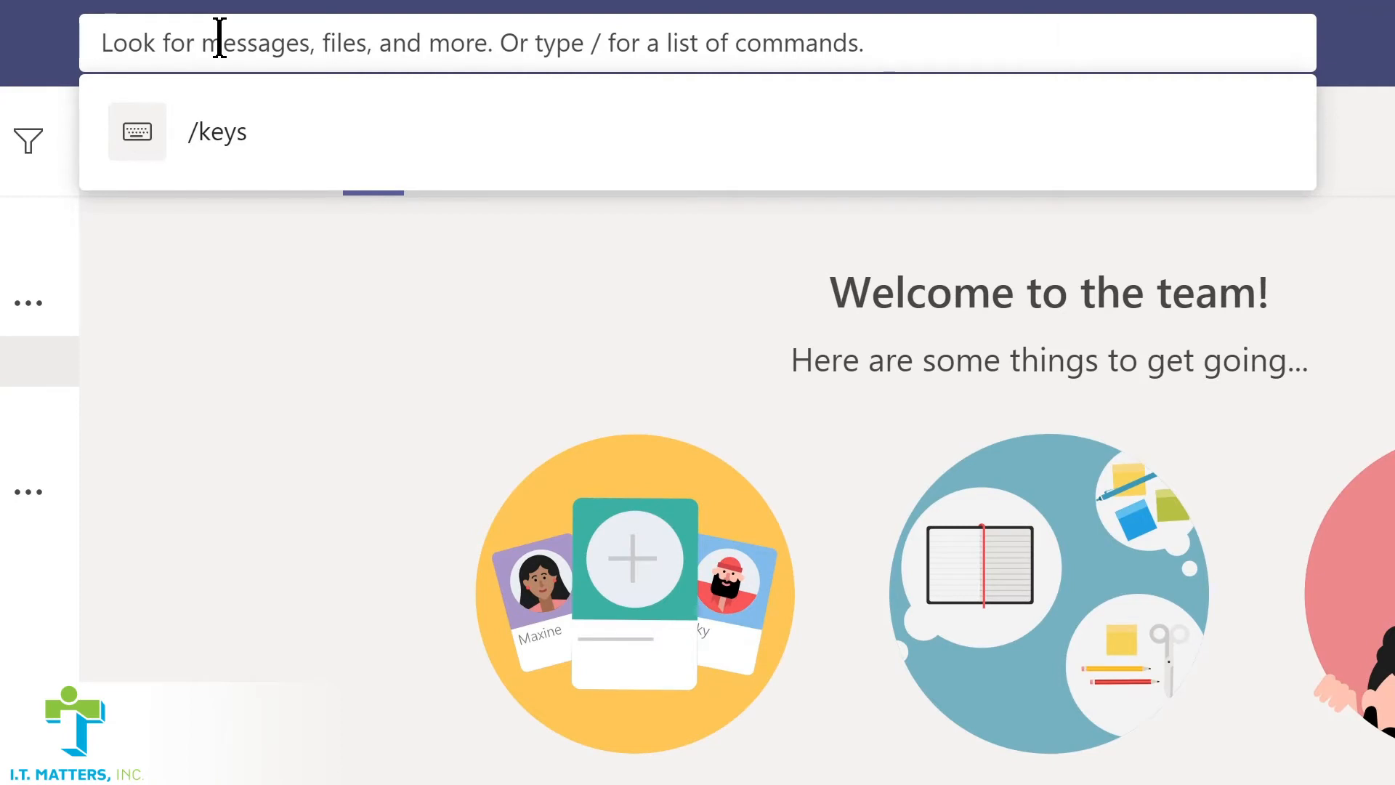
type("marketing")
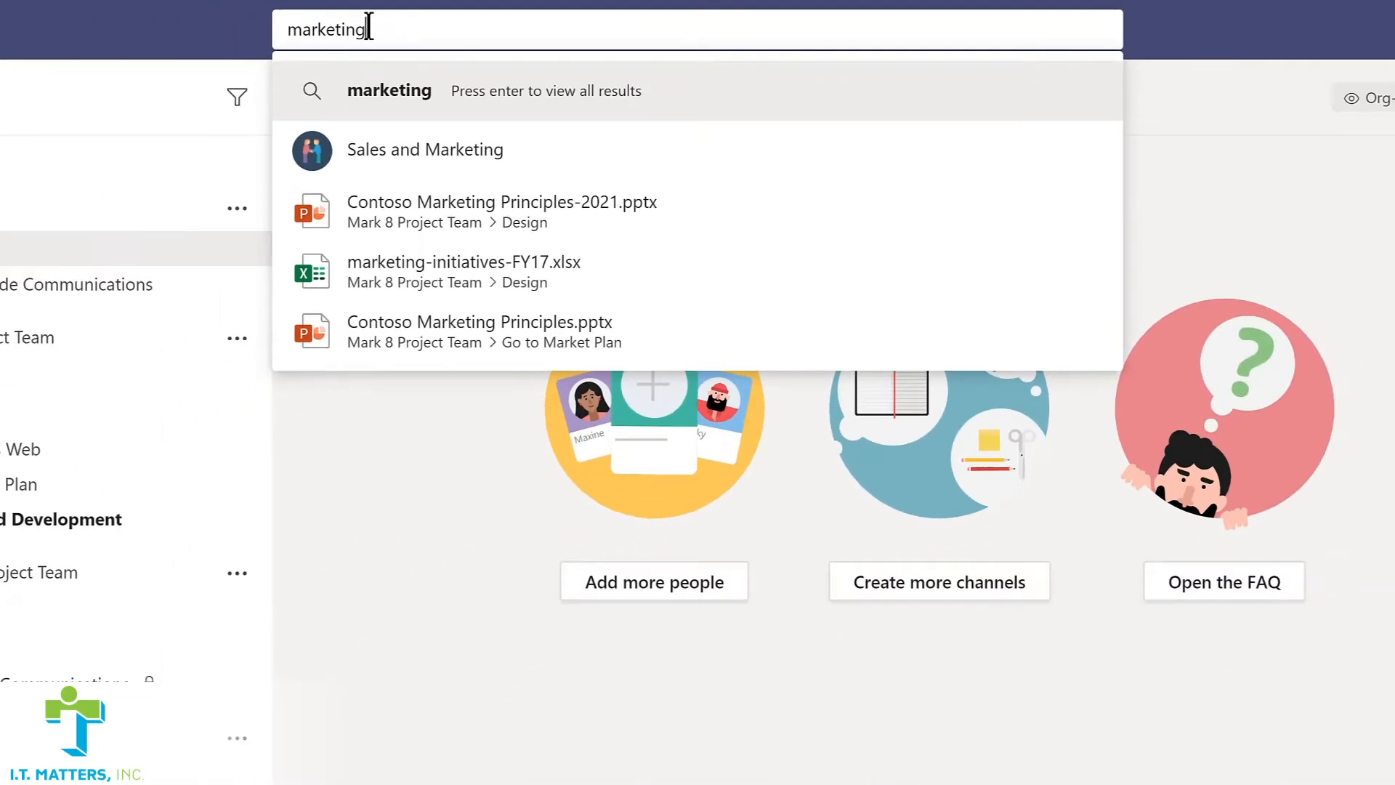
key("Return")
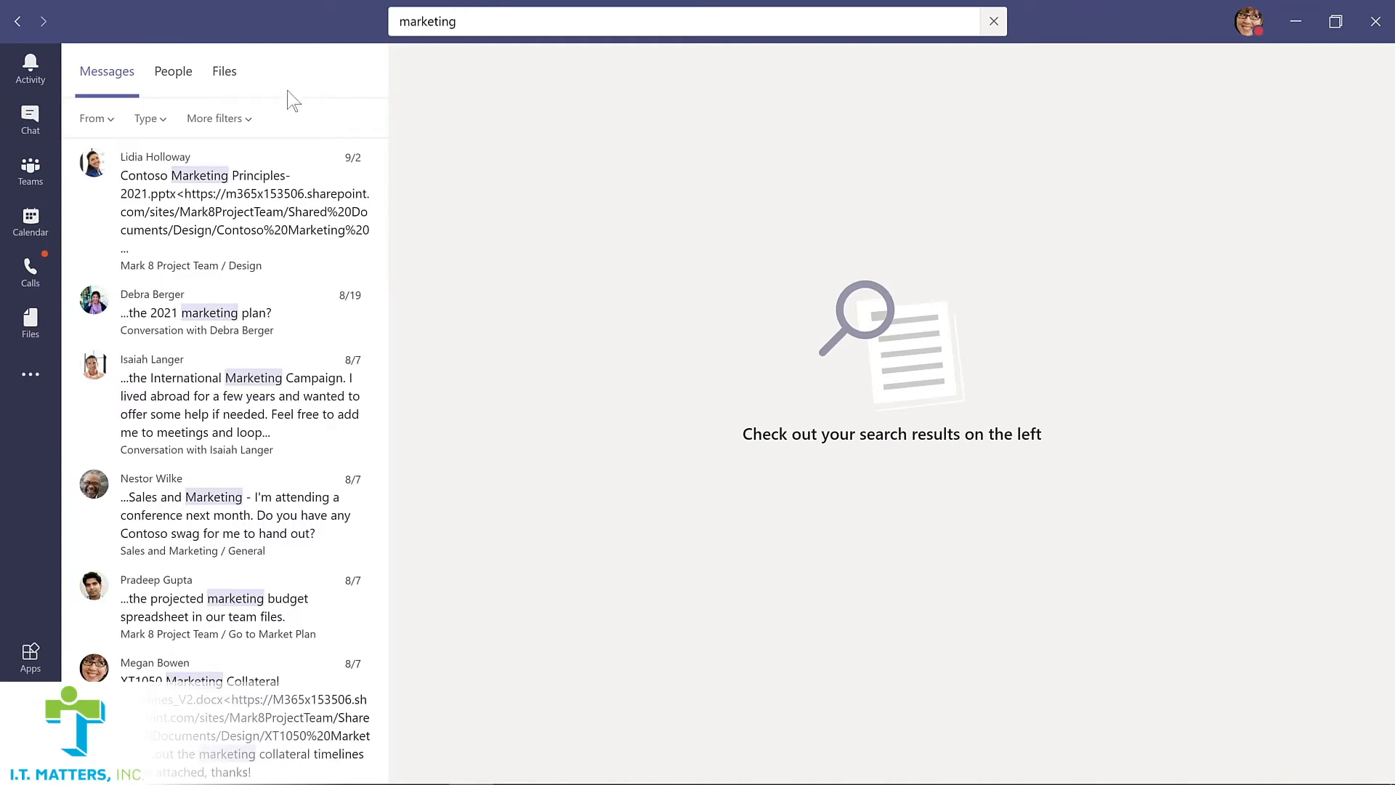
left_click(173, 72)
left_click(225, 73)
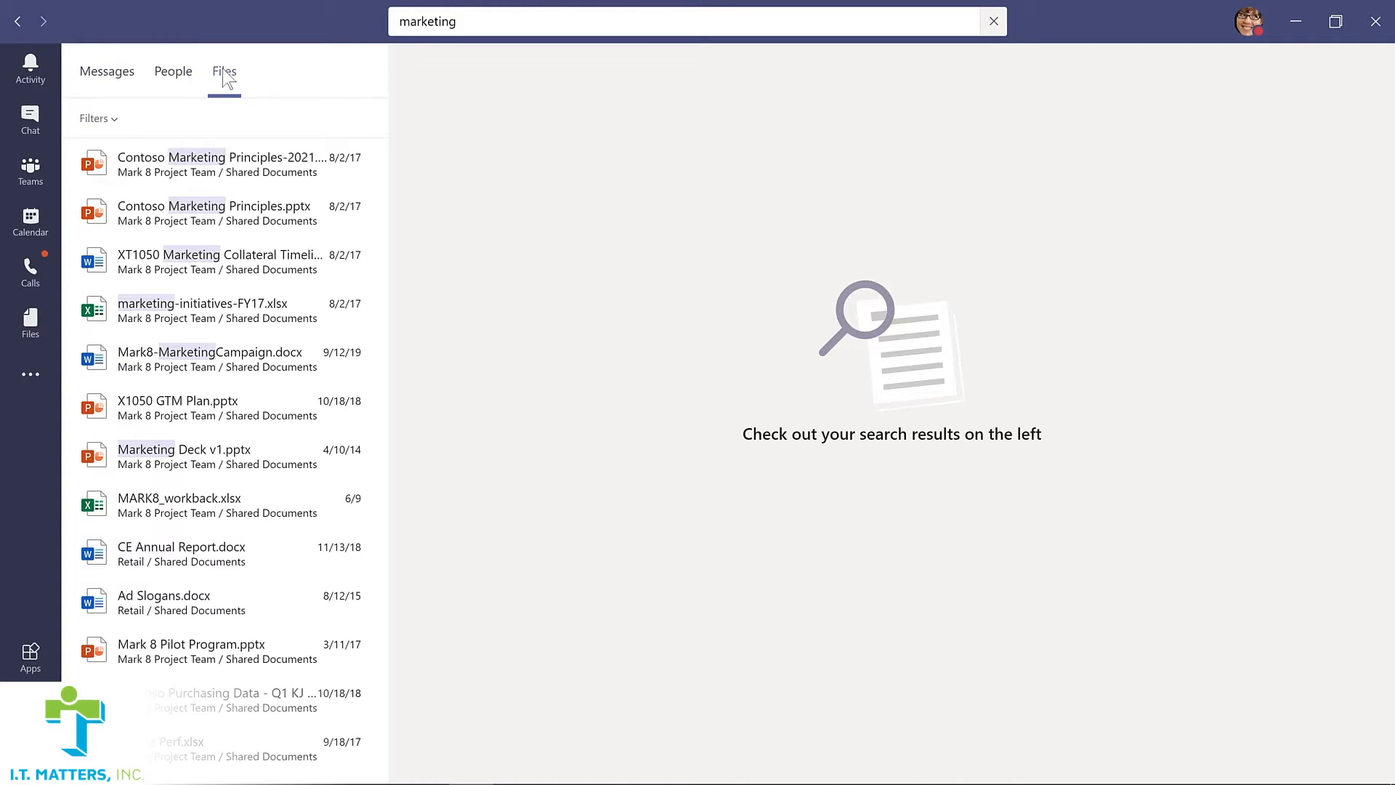
left_click(113, 119)
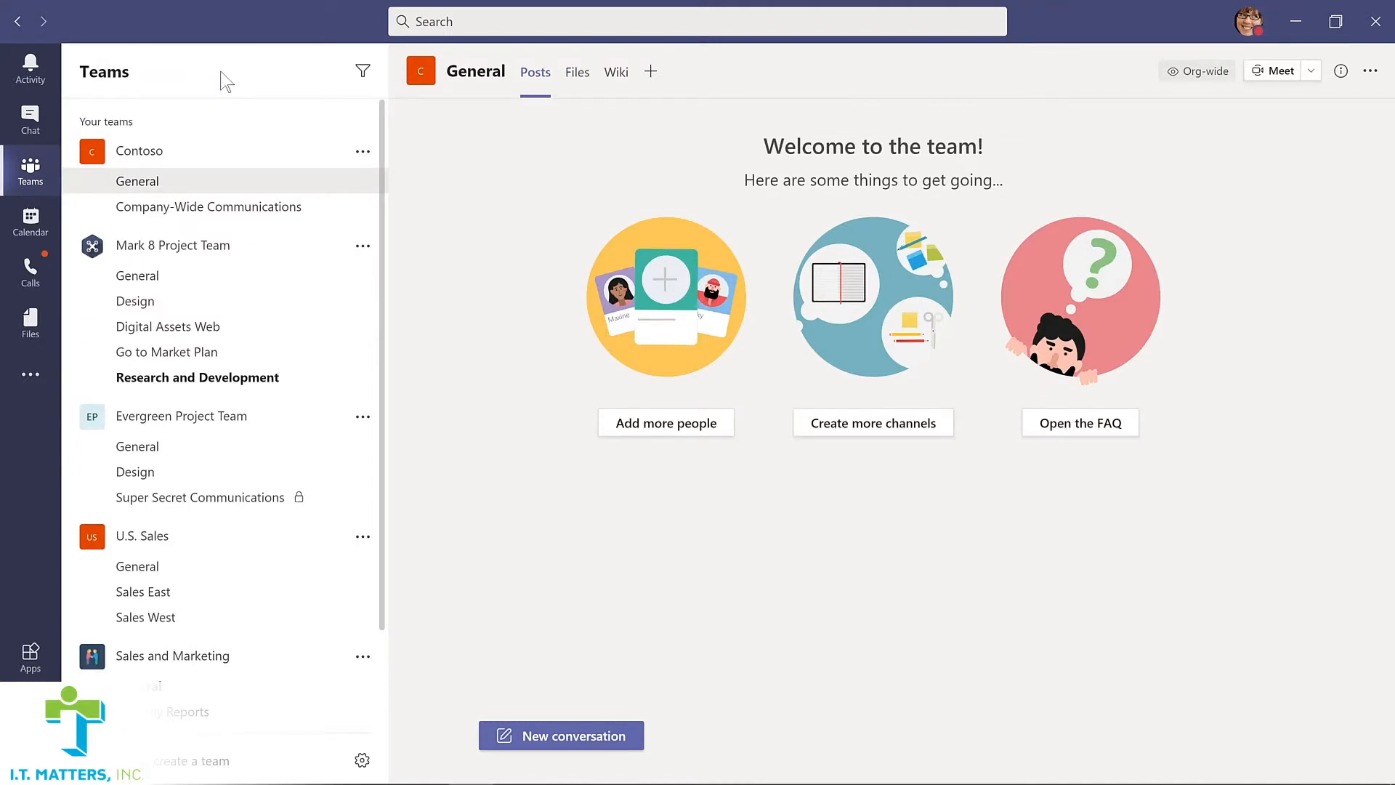
Display the keyboard shortcuts list with the /keys command and close it.
key("ctrl+e")
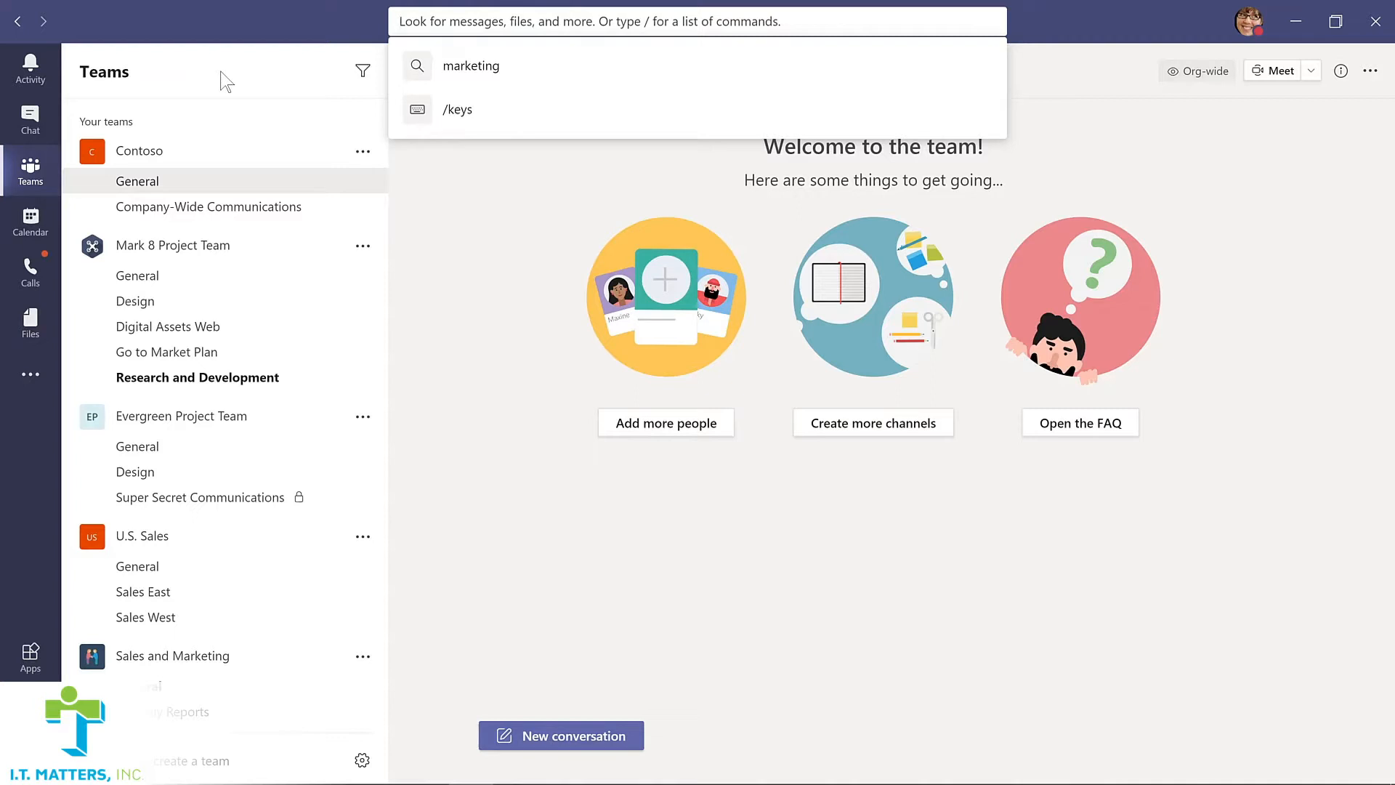
type("/keys")
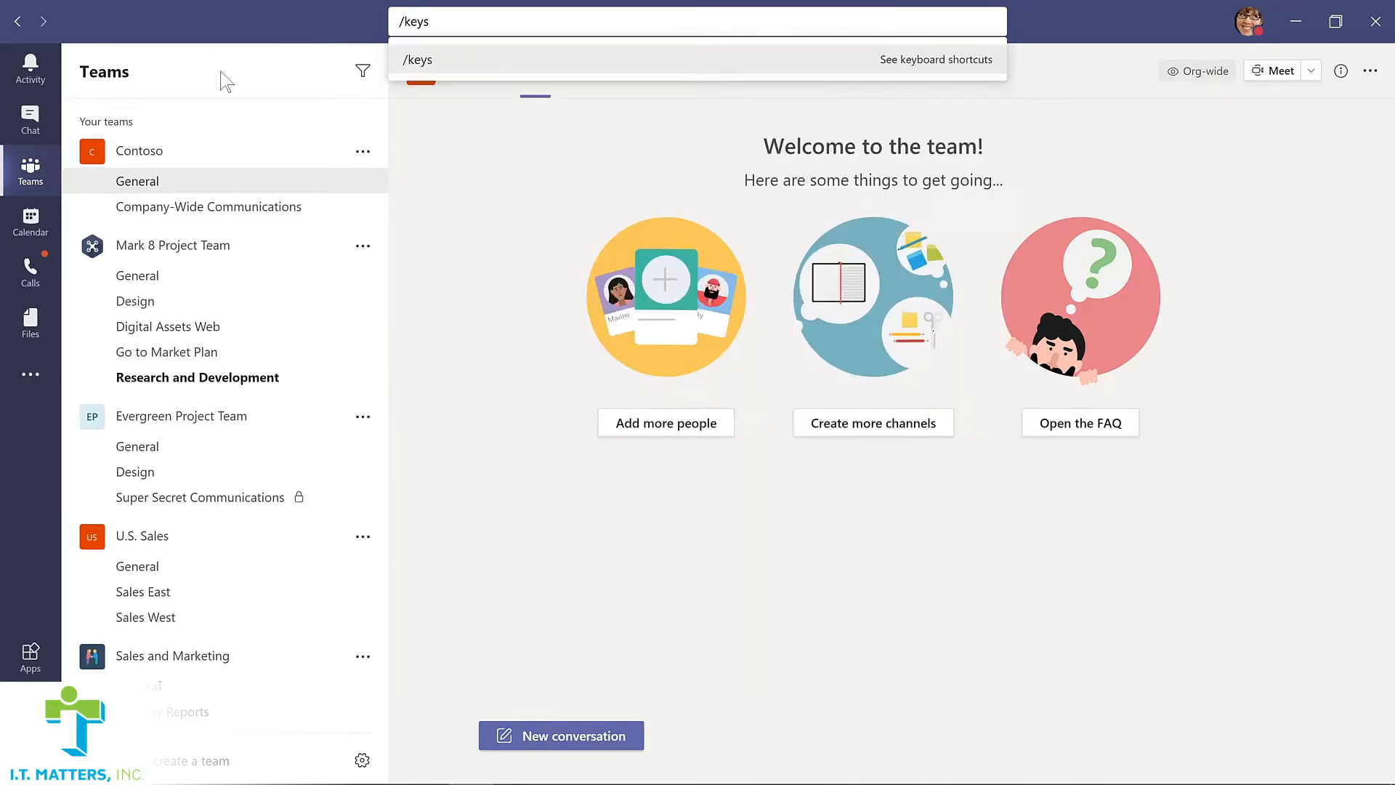
key("Return")
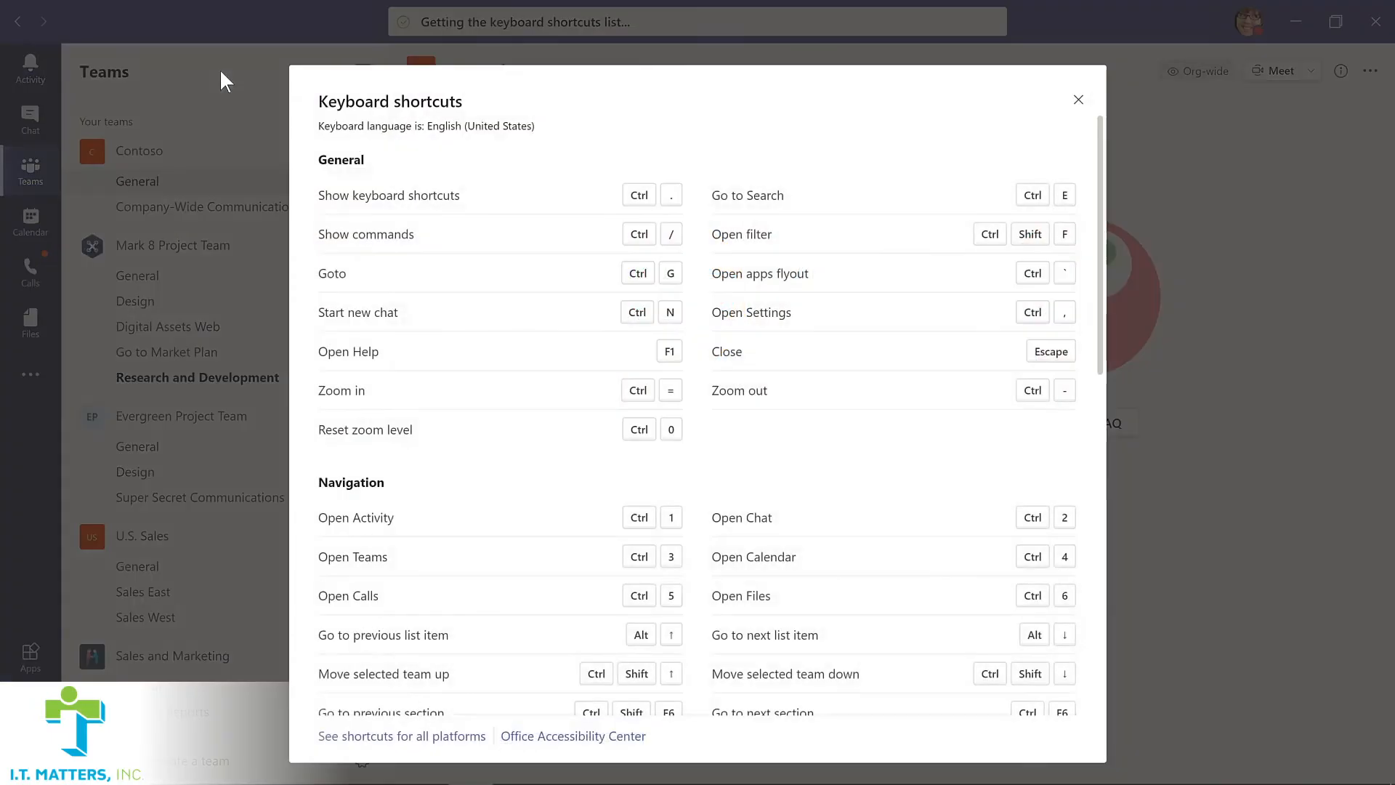
key("Escape")
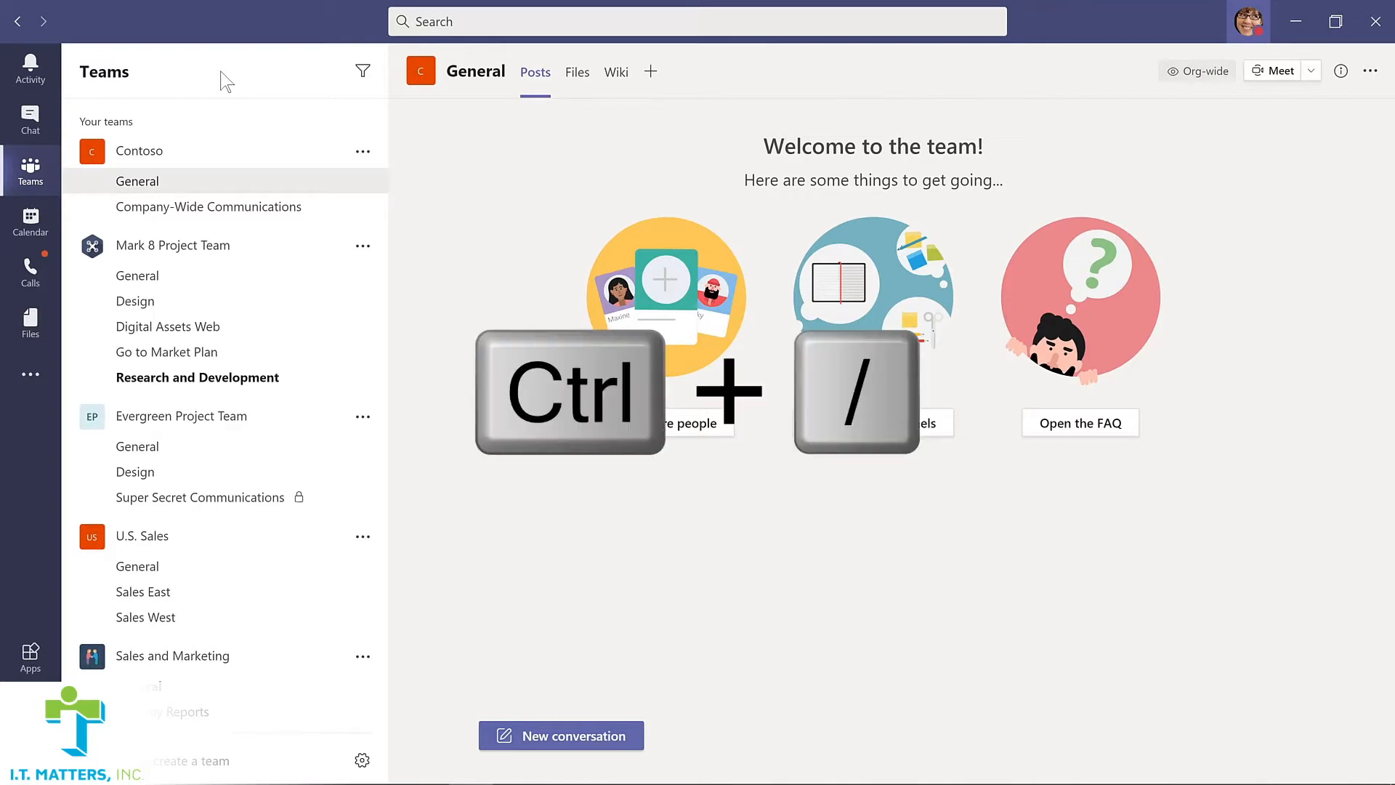
Bring up the list of slash commands and run /whatsnew.
key("ctrl+slash")
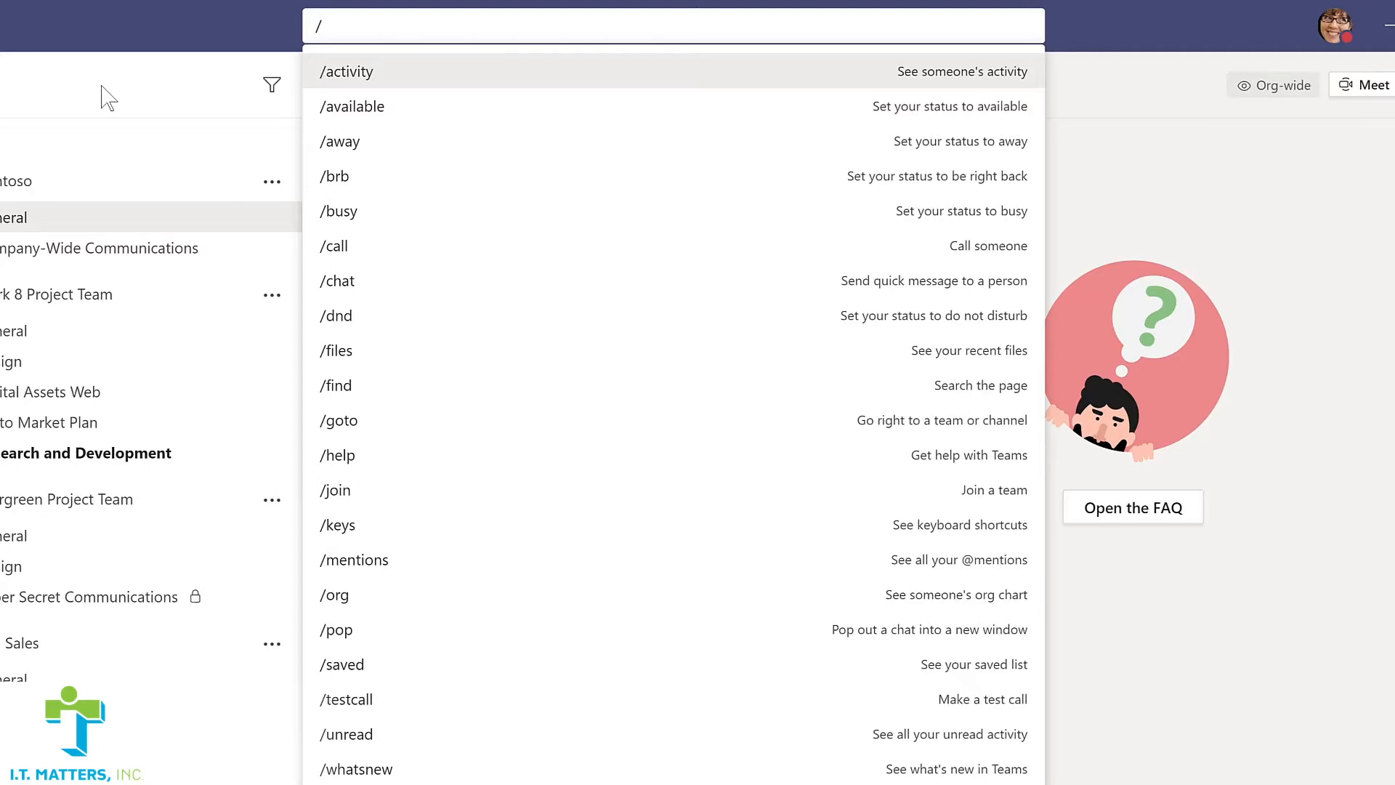
type("whatsnew")
left_click(365, 63)
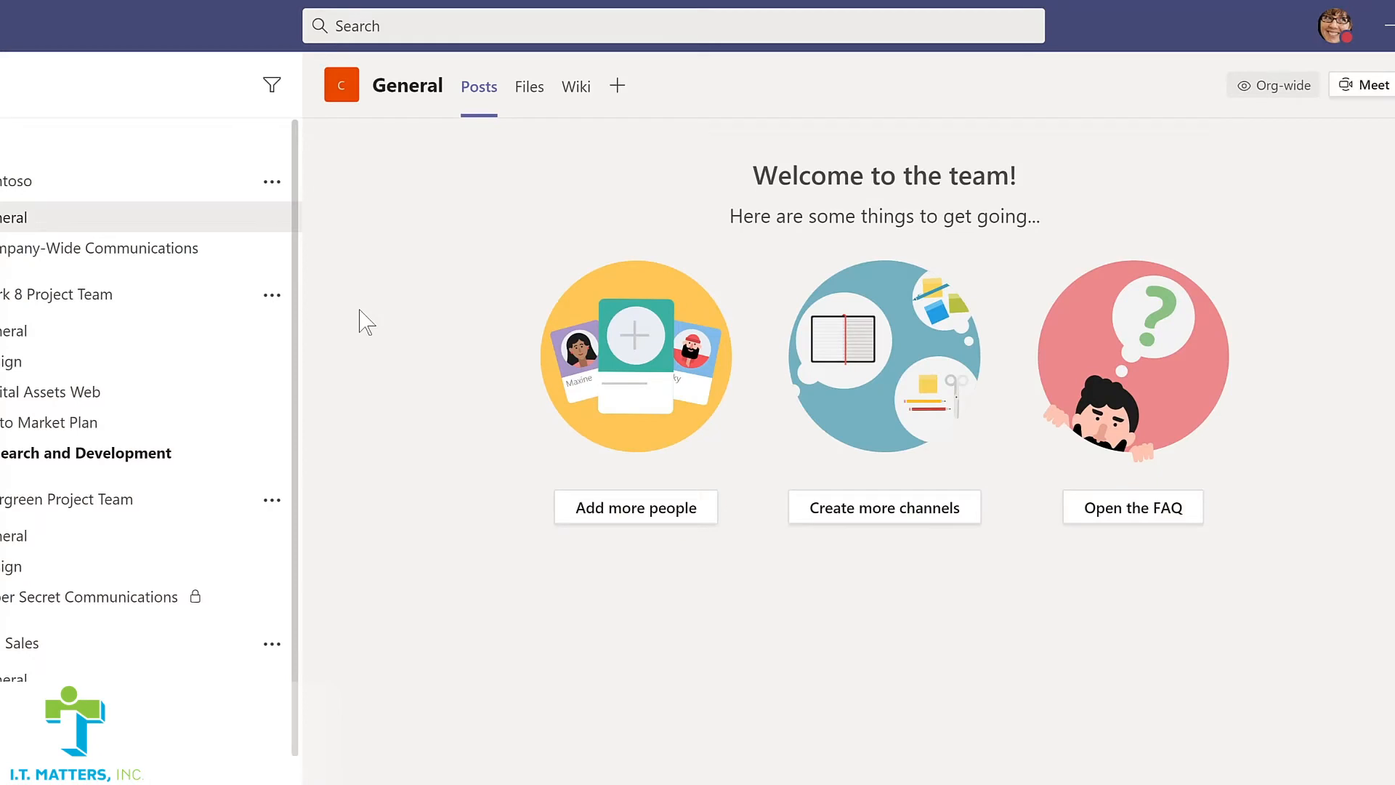
List the recent files with the /files command and choose Usability Testing Priorities.docx.
key("ctrl+slash")
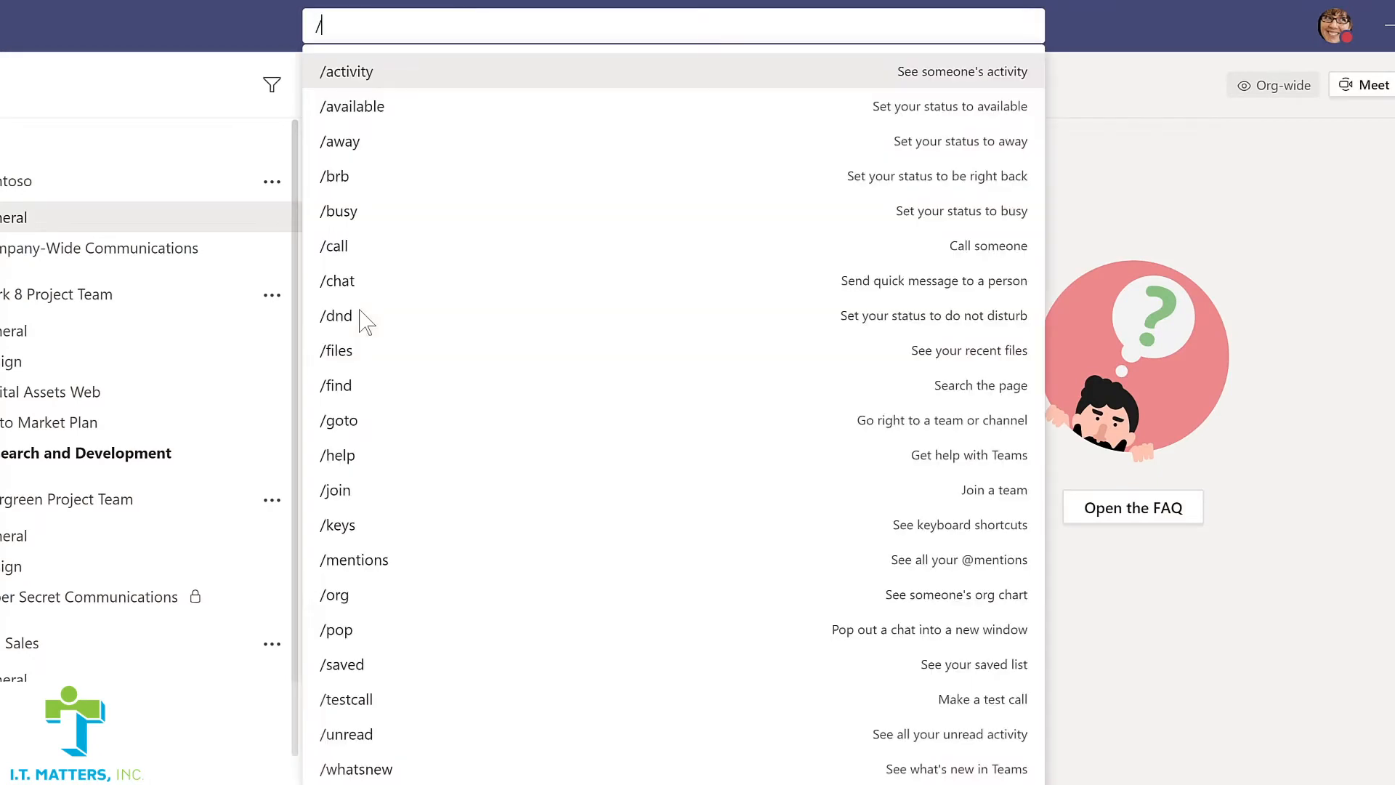
left_click(351, 352)
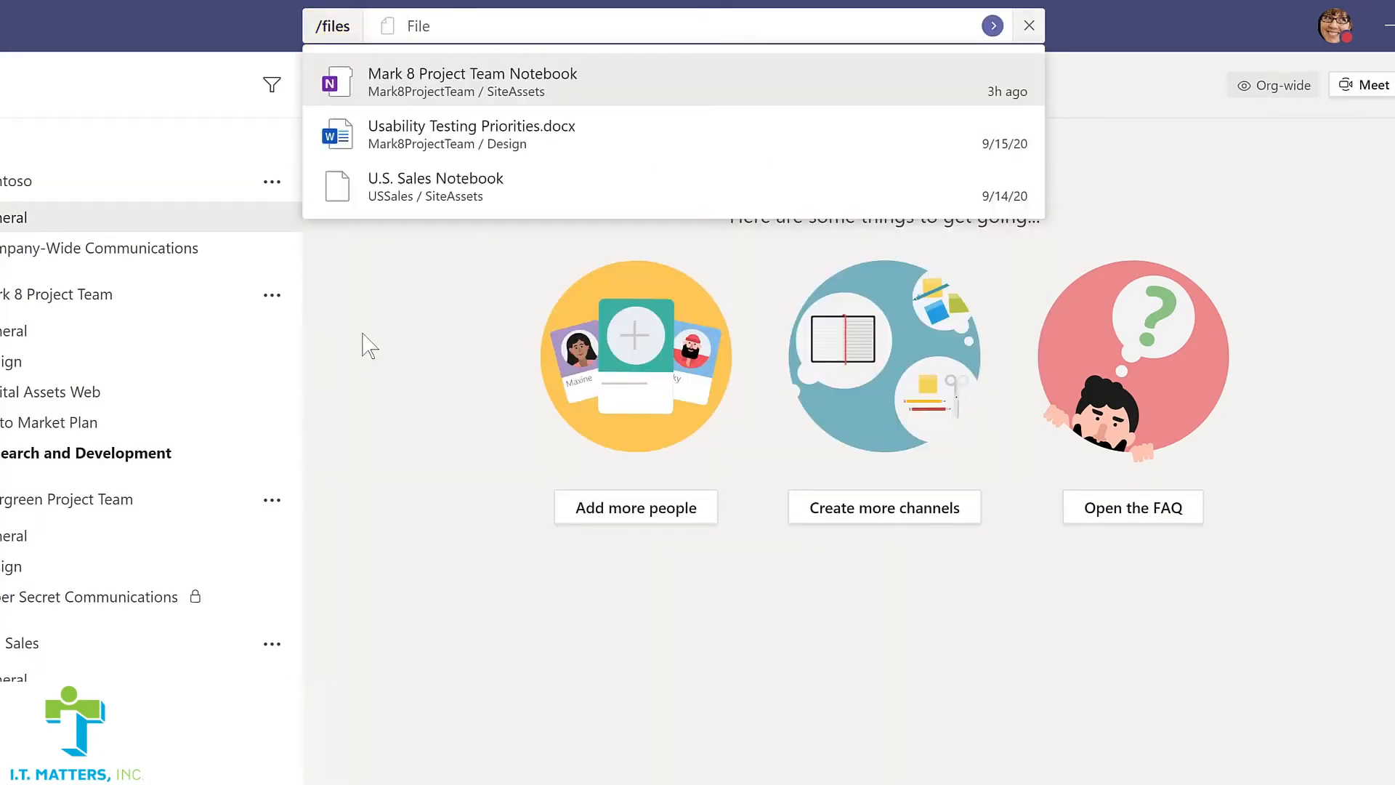
left_click(452, 134)
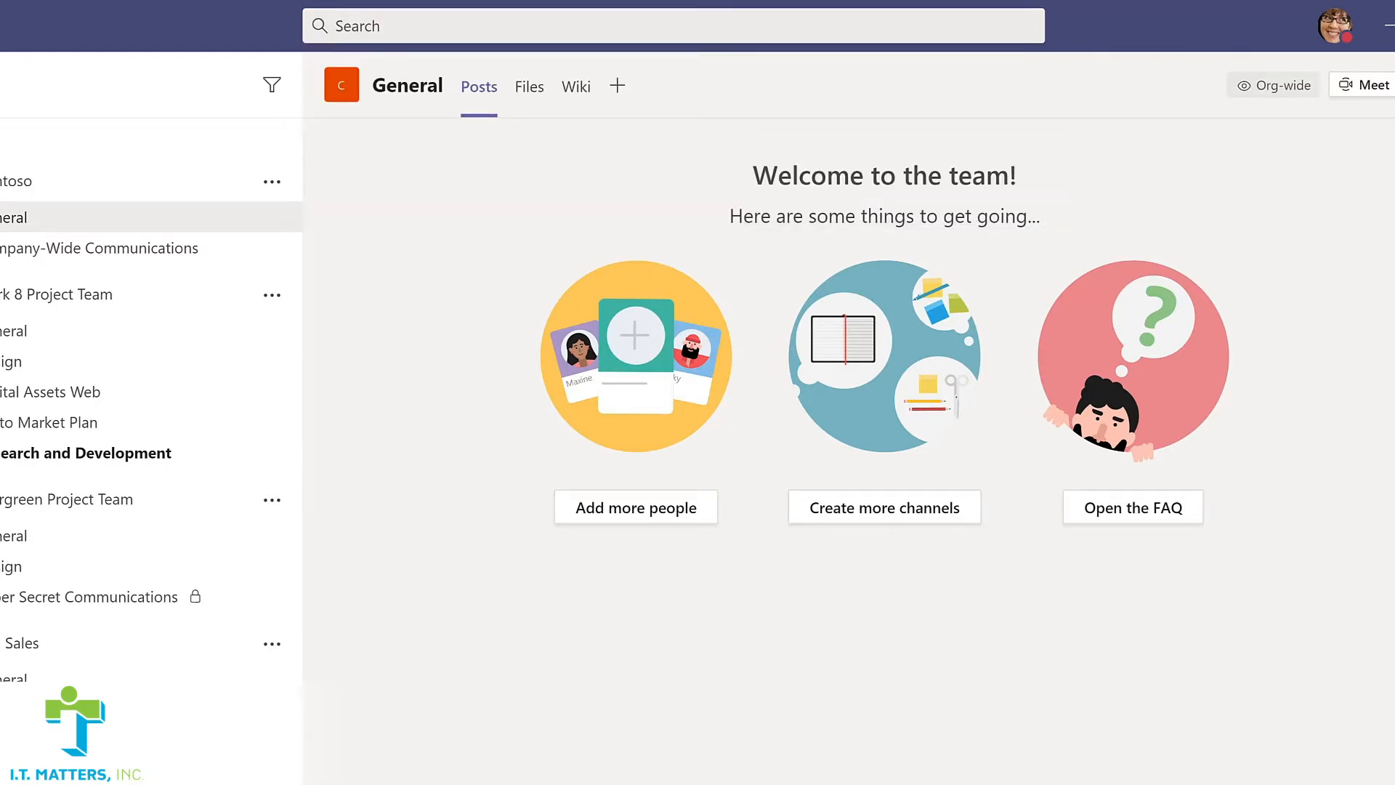
type("/")
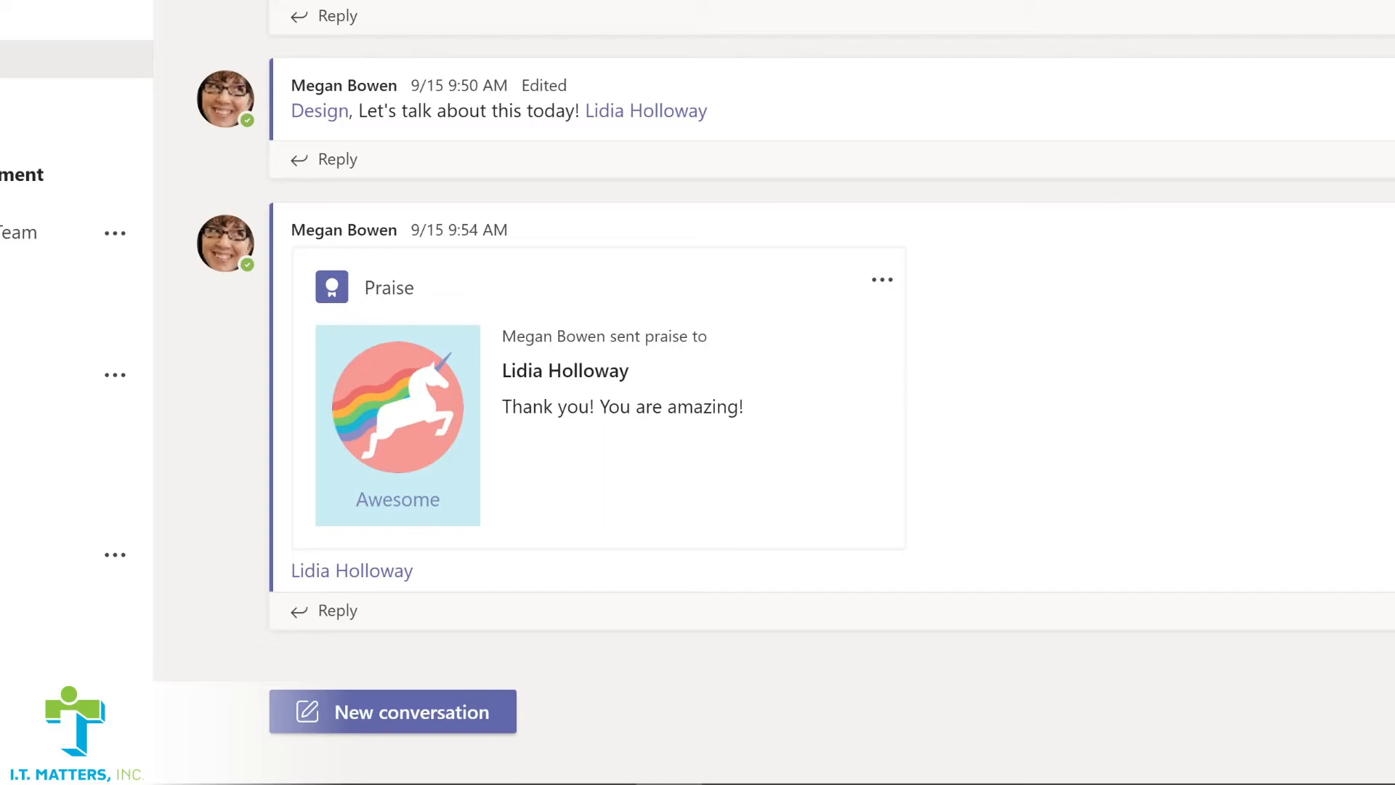
left_click(407, 701)
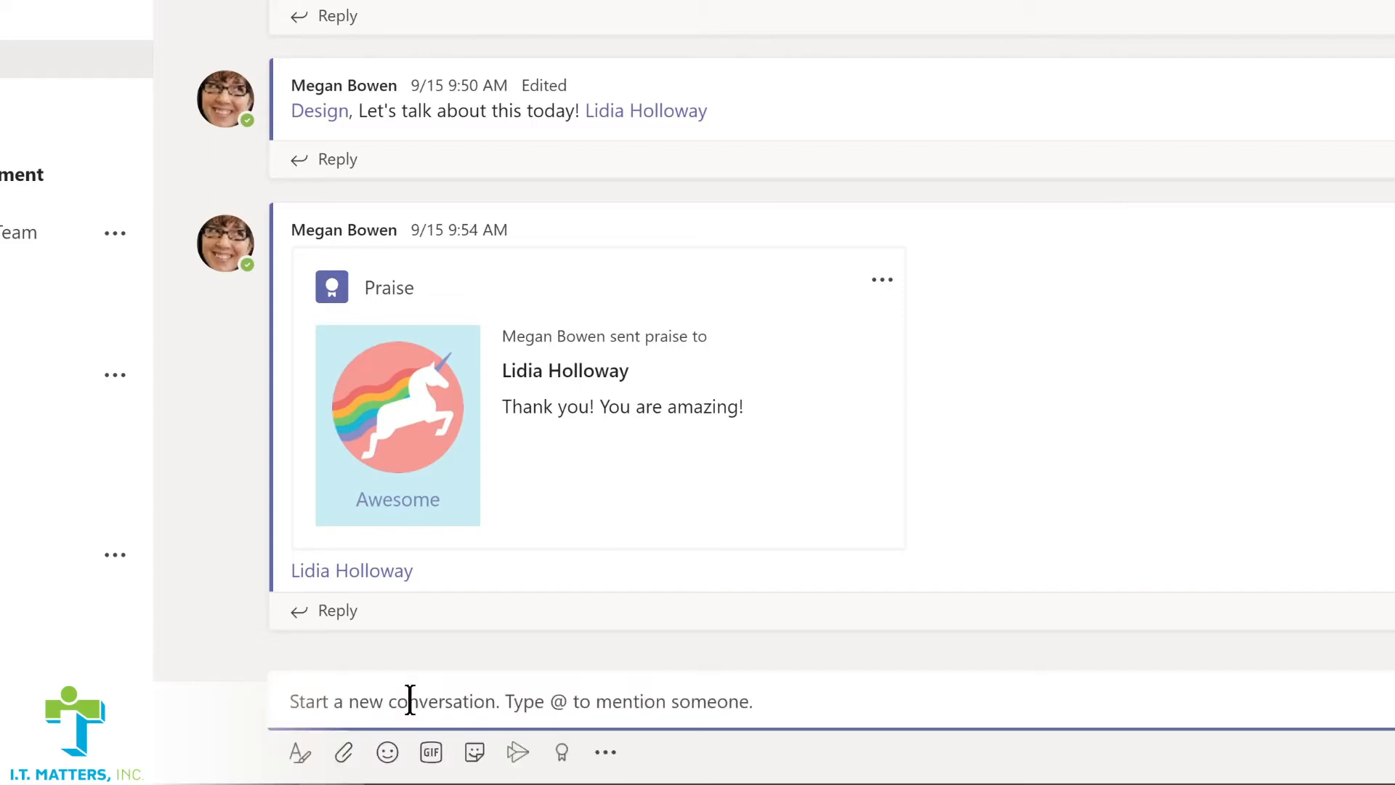
type("@")
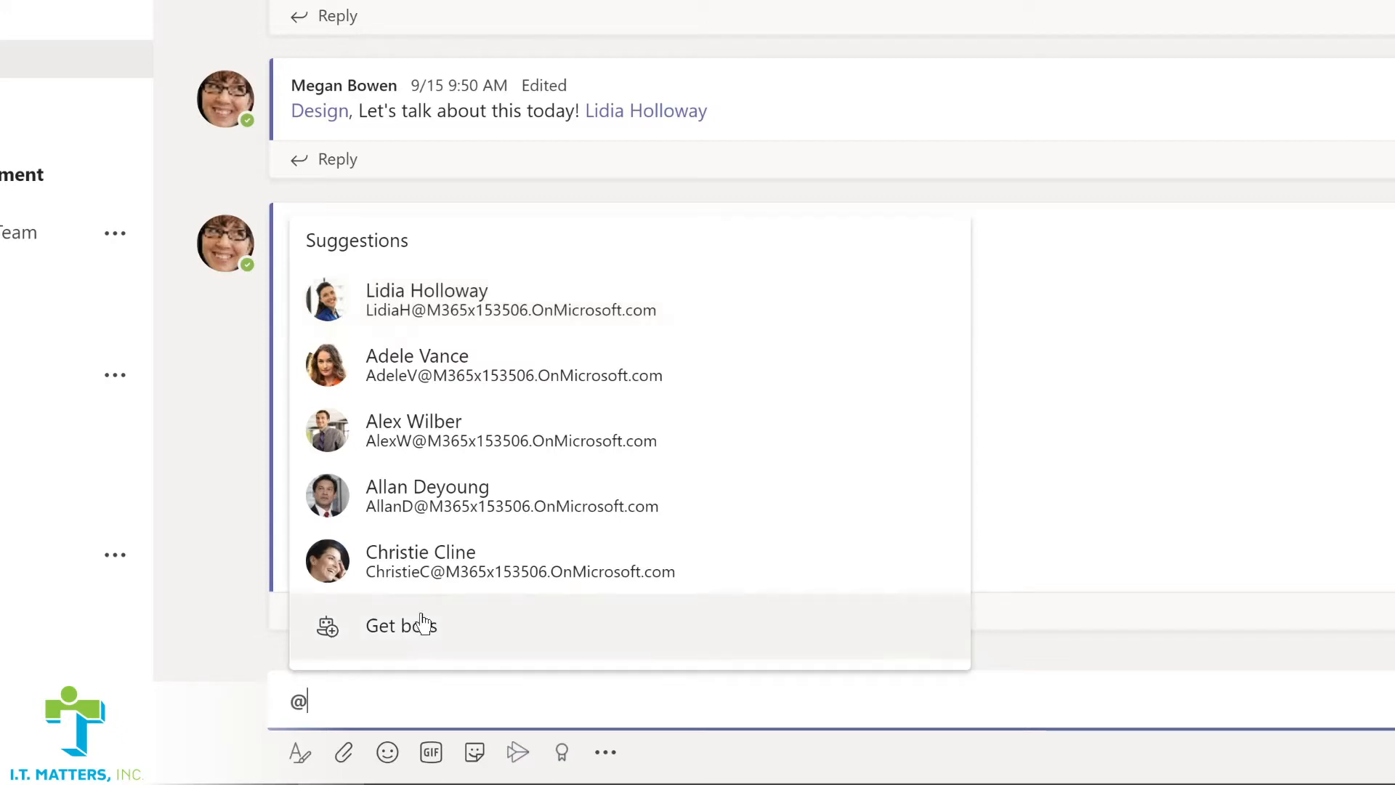
left_click(415, 314)
type(",")
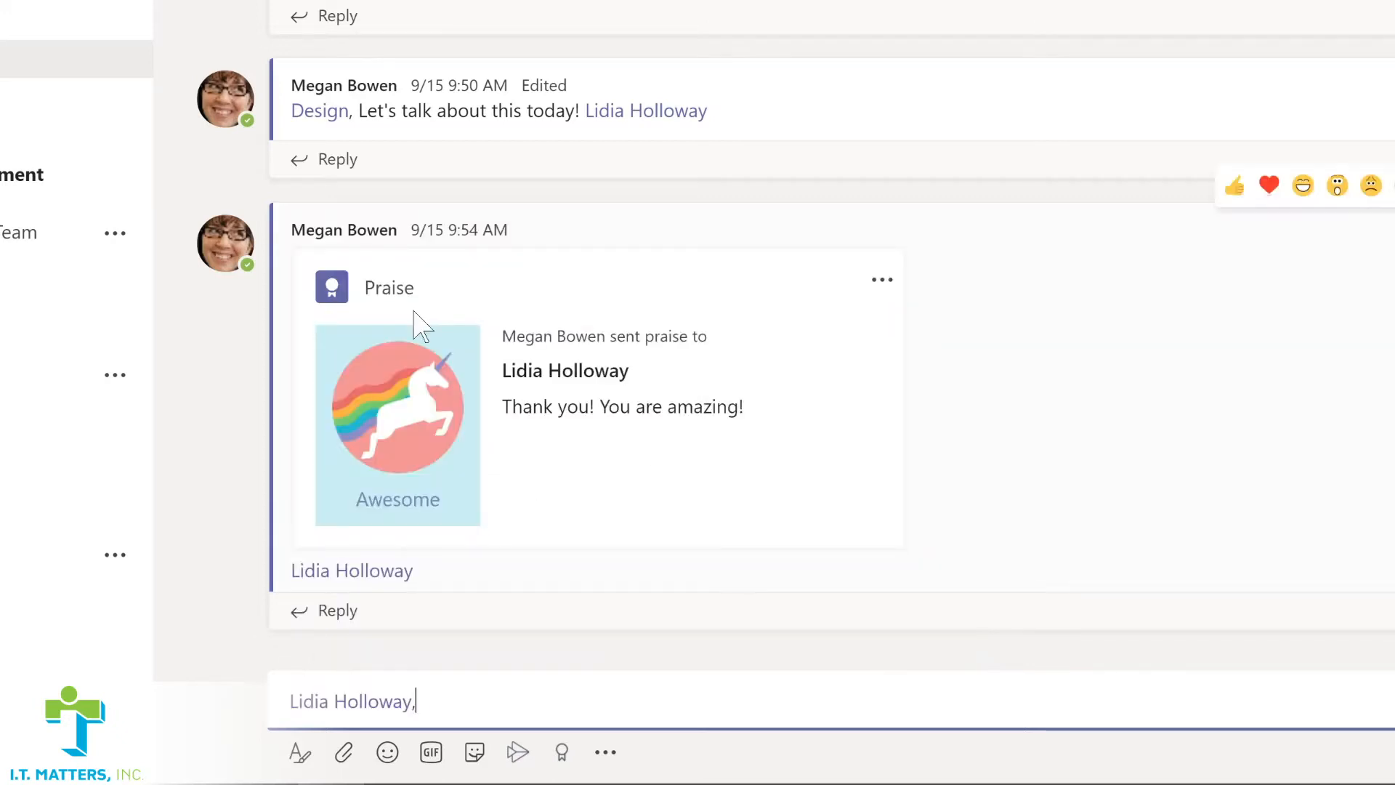
type(" please shar")
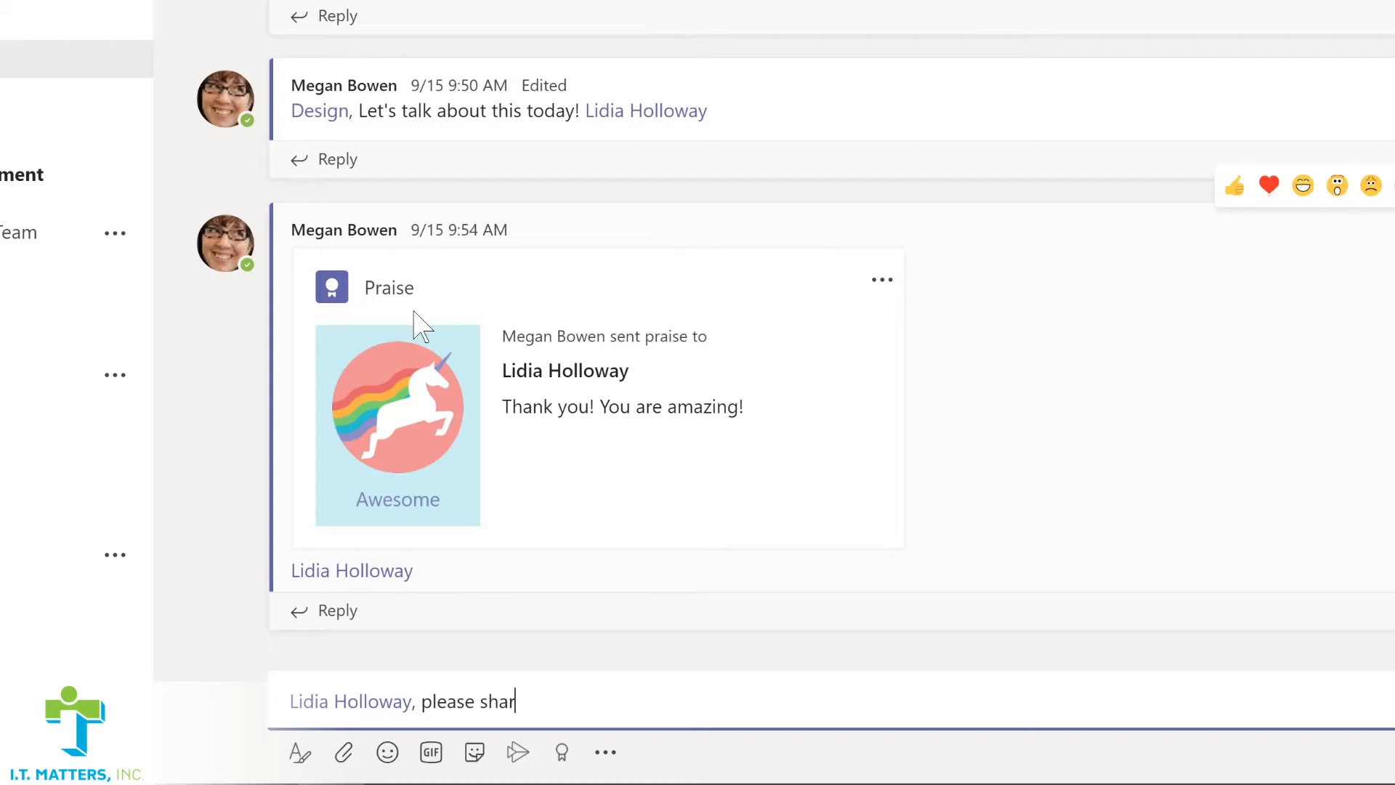
type("e an update on your conversation with the sales team.")
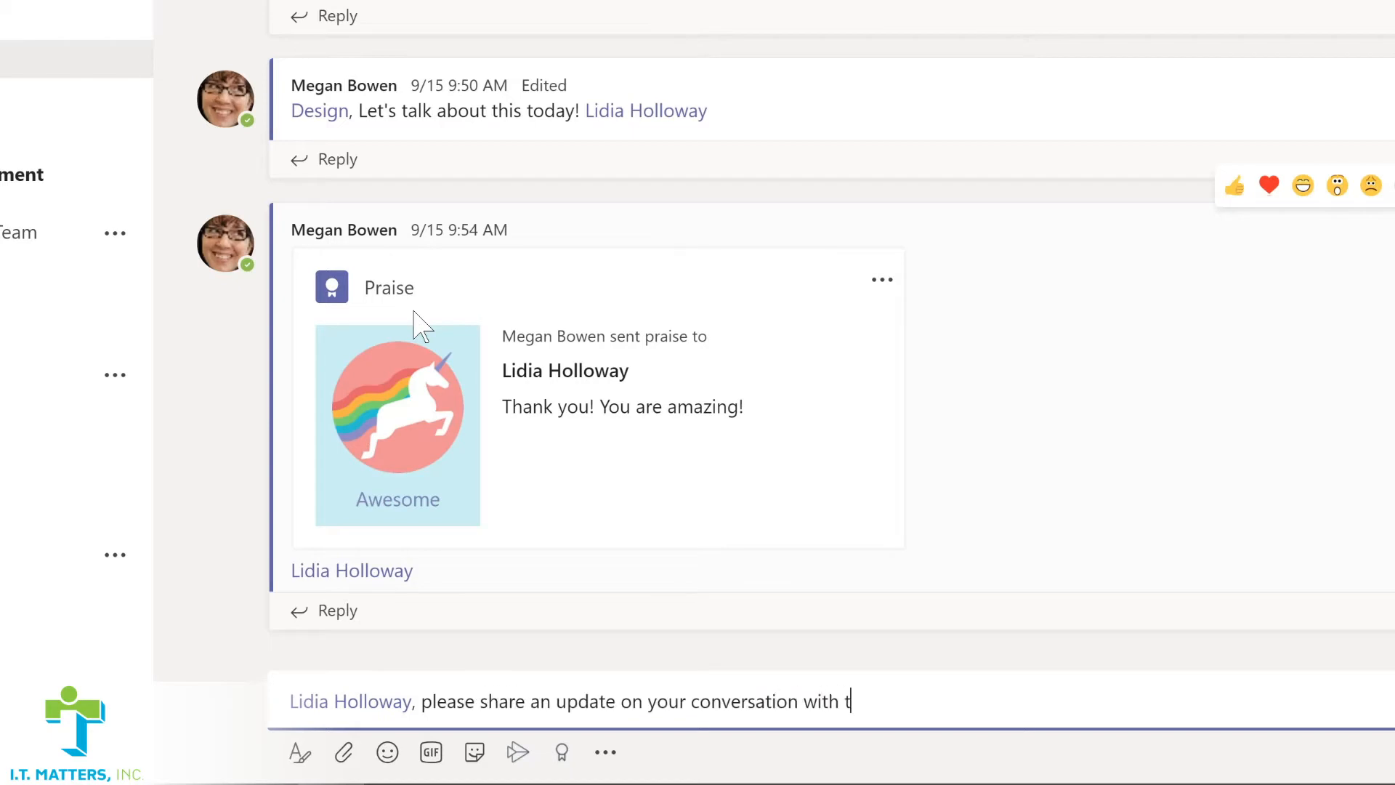
key("Return")
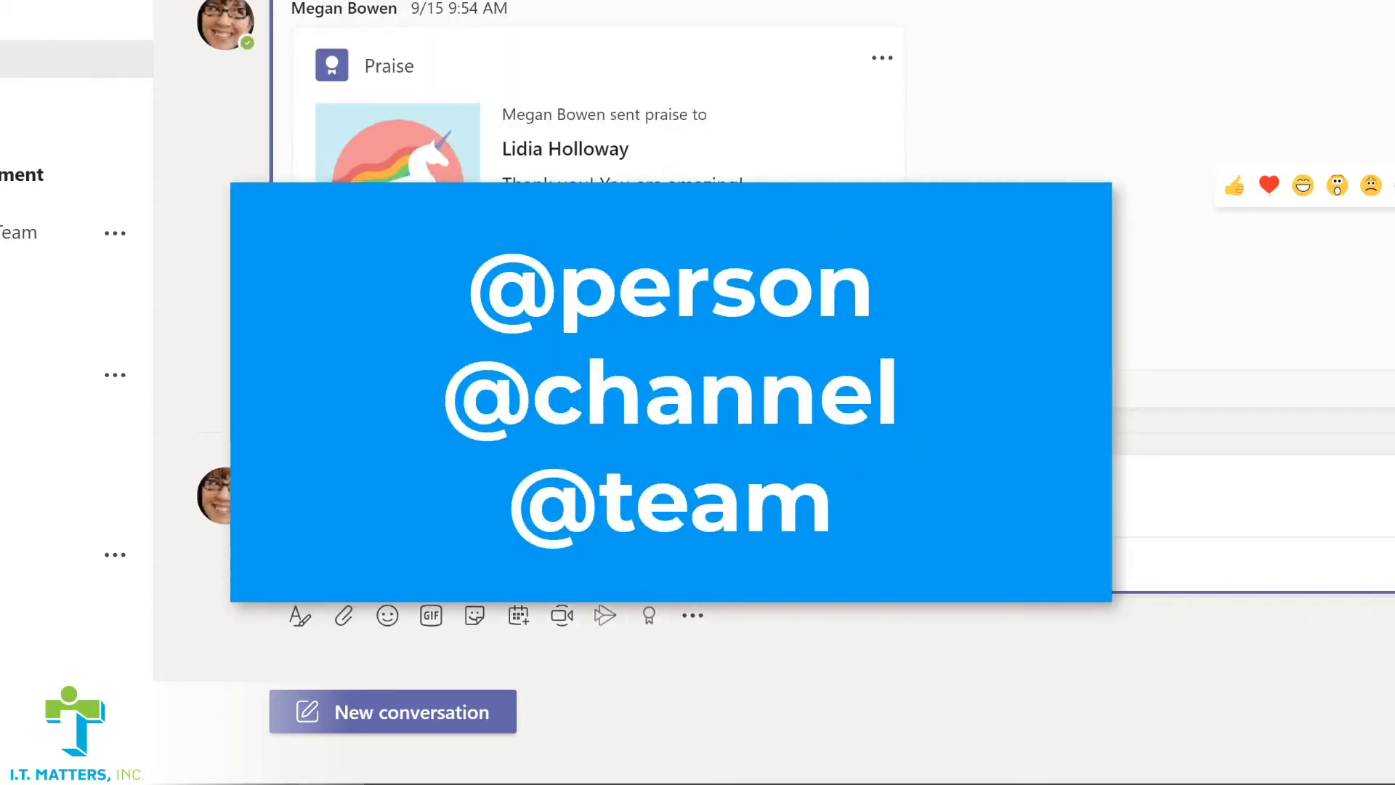
left_click(426, 711)
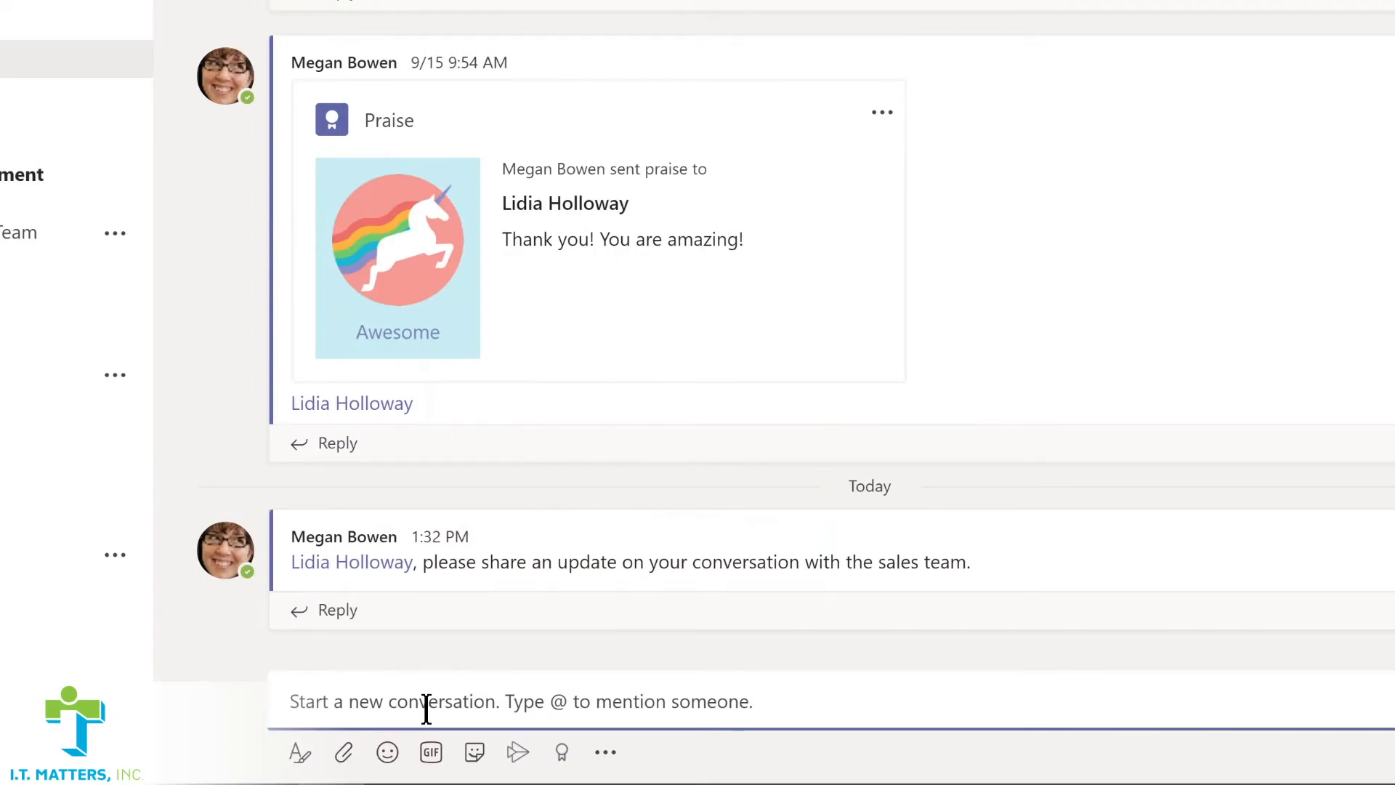
type("@De")
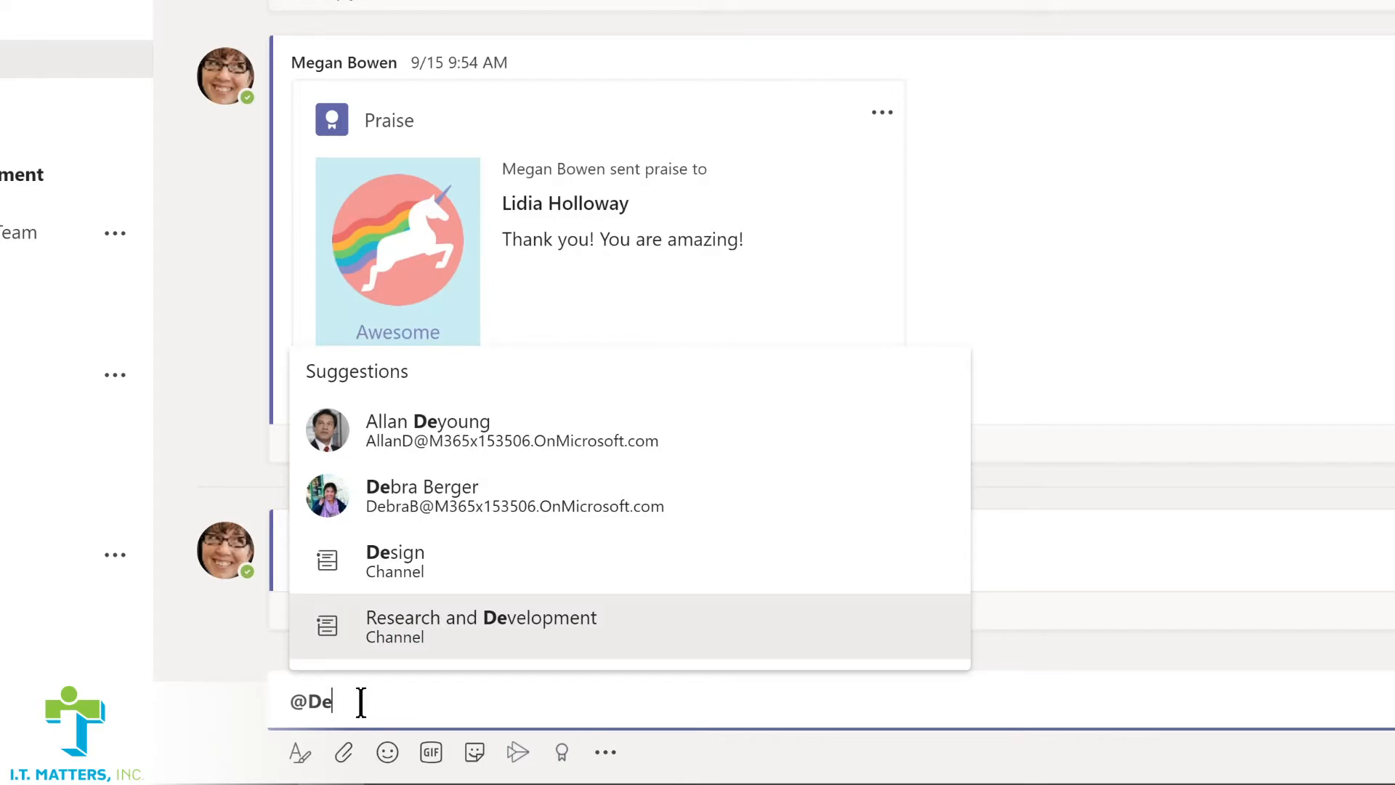
left_click(397, 560)
type(", I'm so excited about our team retreat tomorrow!")
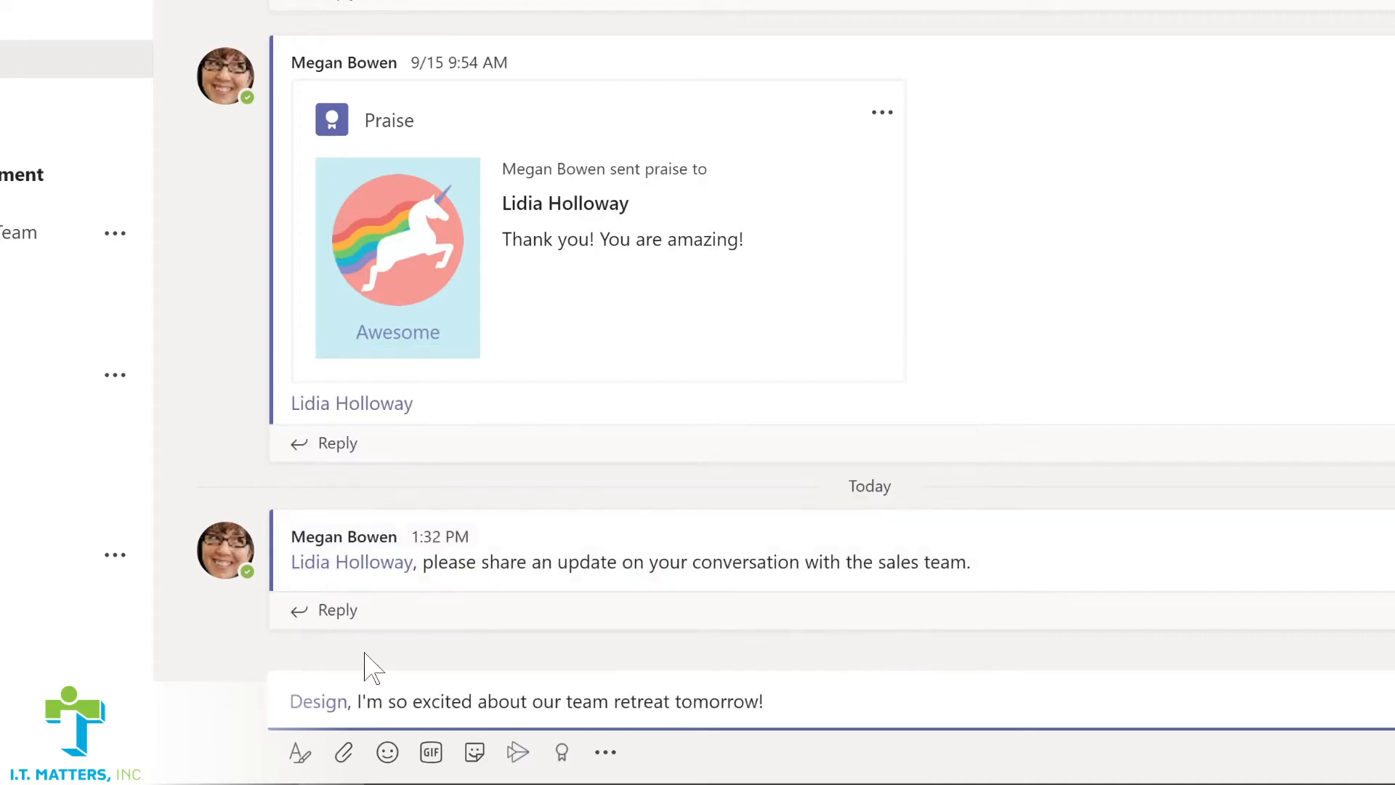
key("Return")
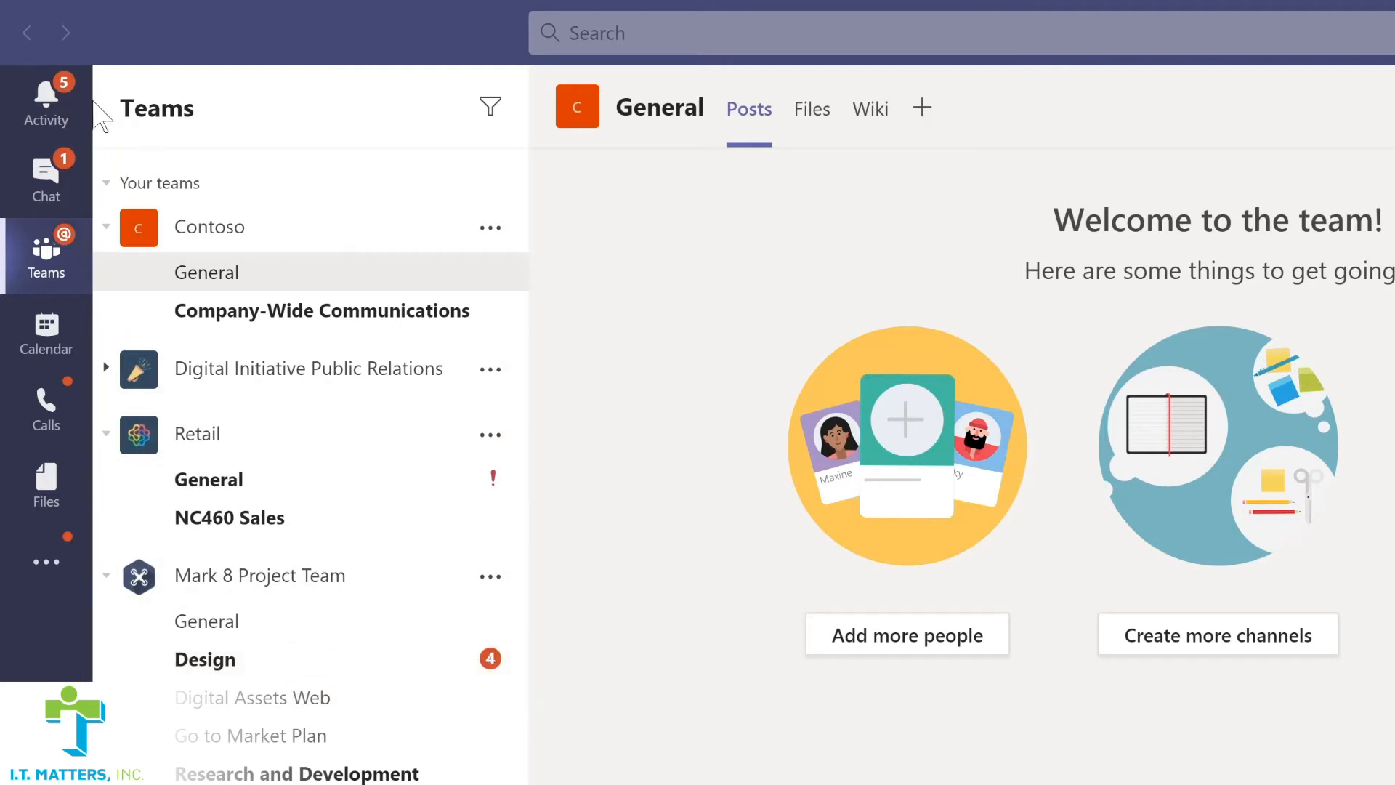
Open the activity feed and examine the mention markers on today's two posts in the Design channel.
left_click(48, 98)
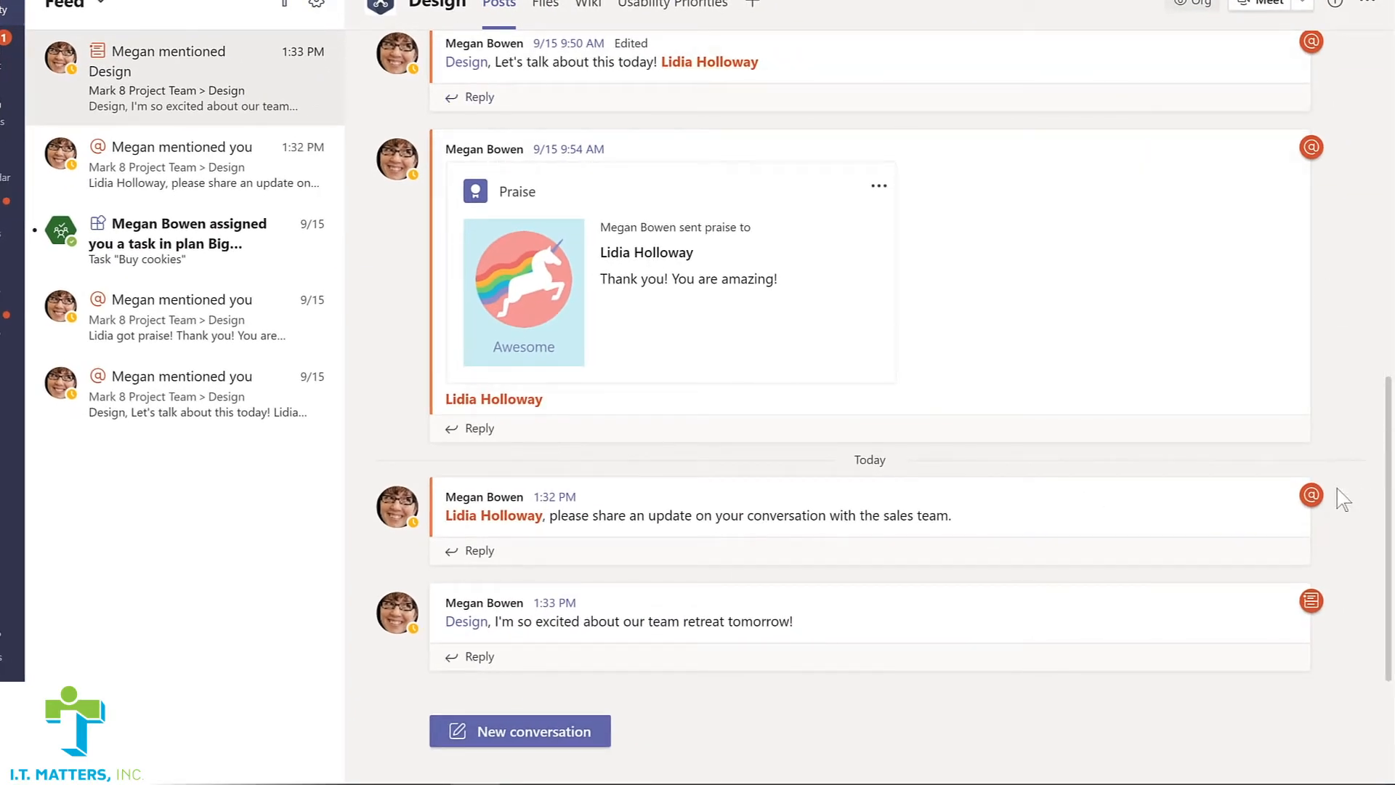
mouse_move(1314, 491)
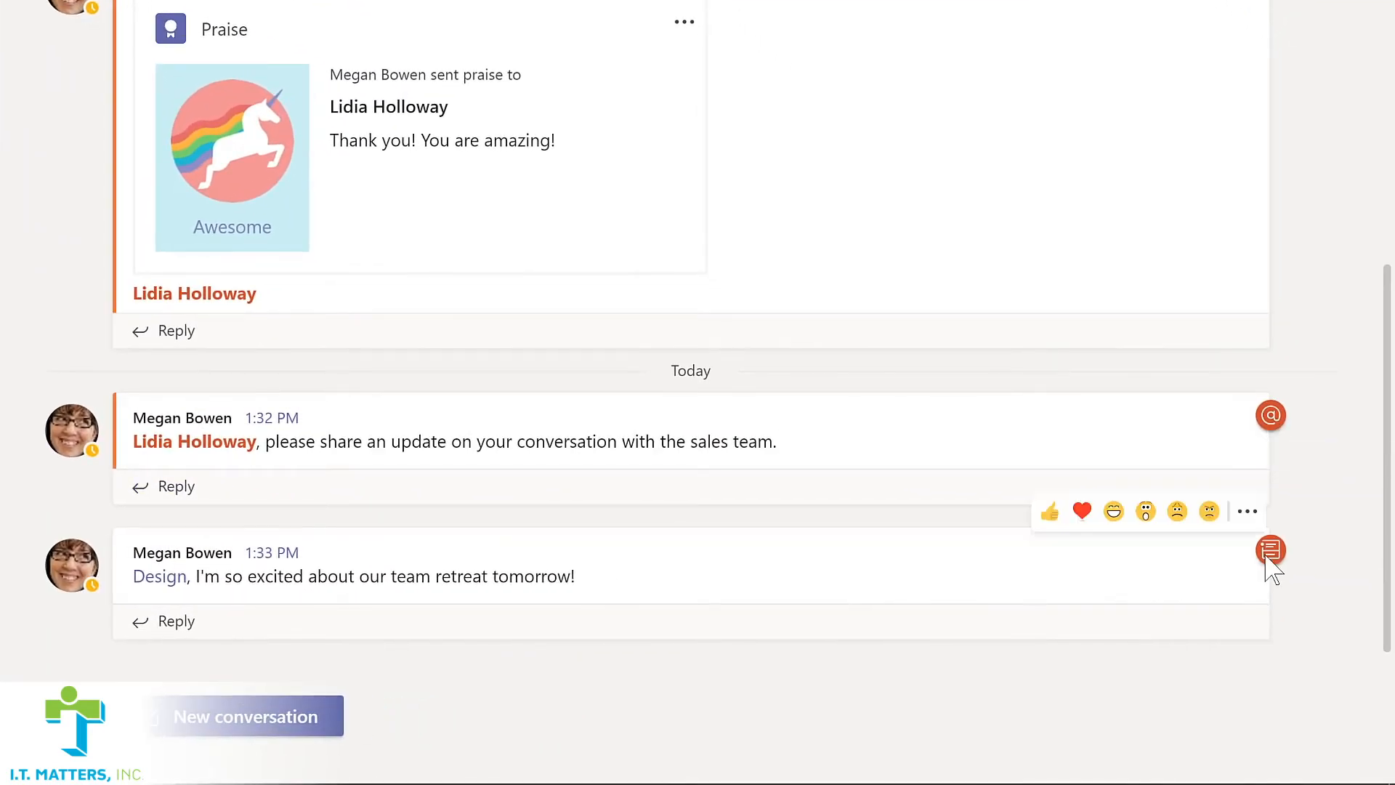
mouse_move(1271, 568)
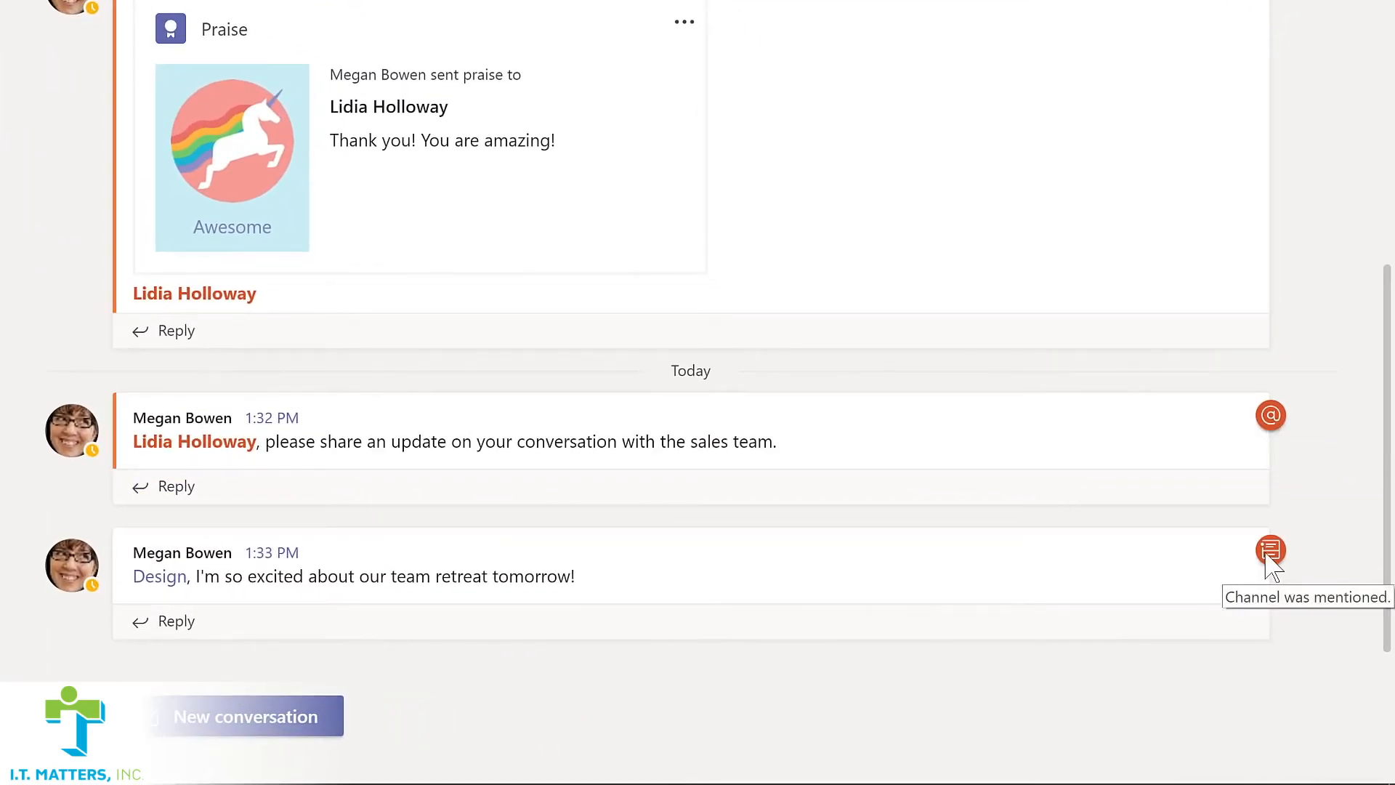
left_click(166, 623)
type("Ya")
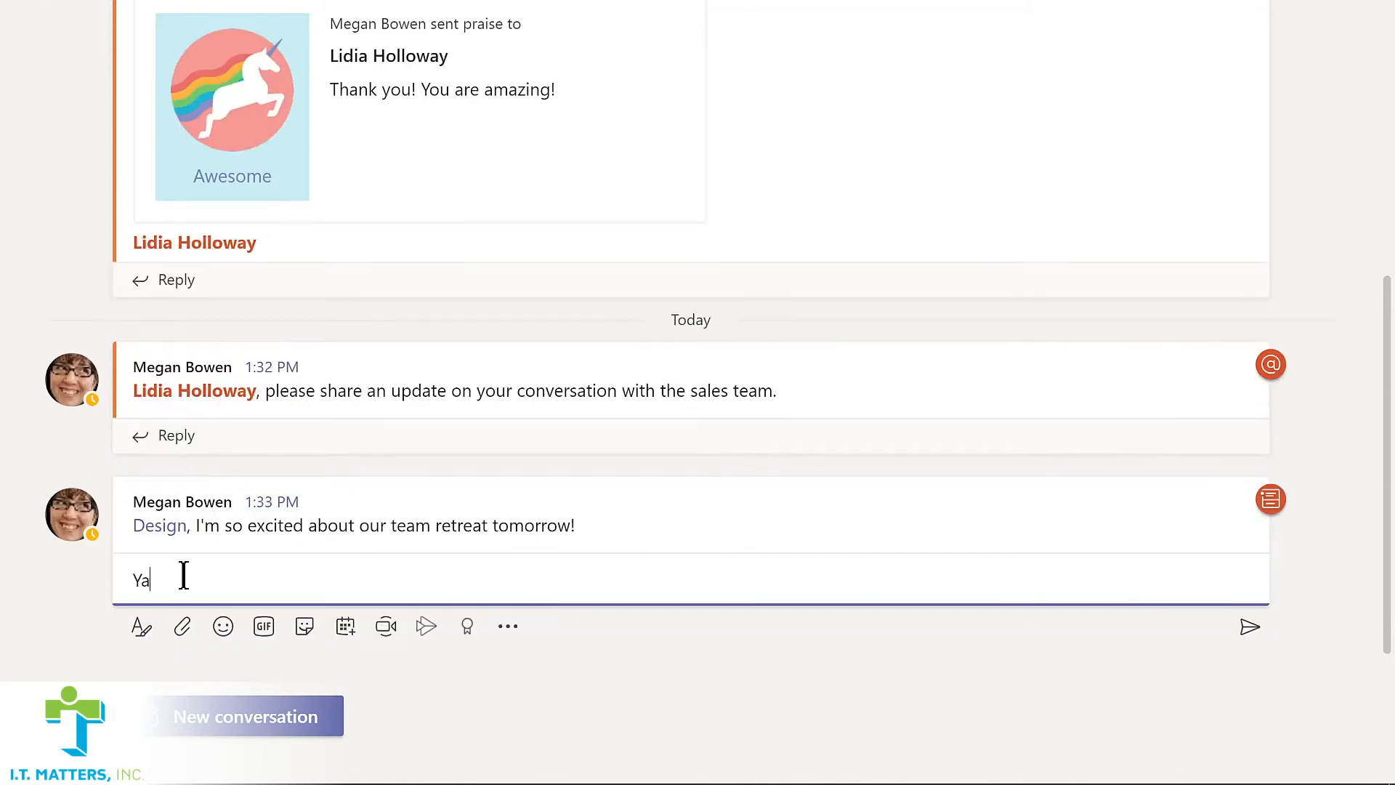
type("y! I'm looking forward to working with the @m")
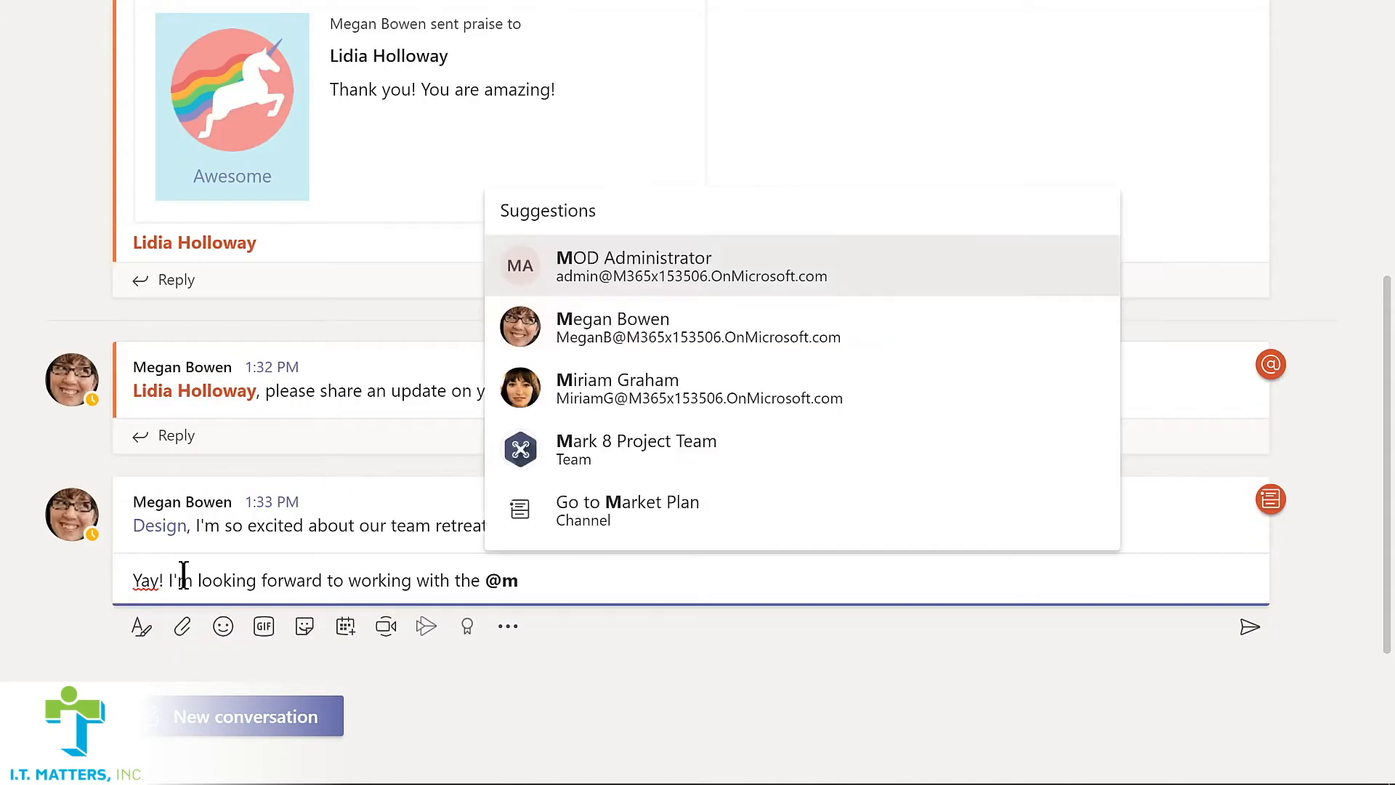
left_click(633, 448)
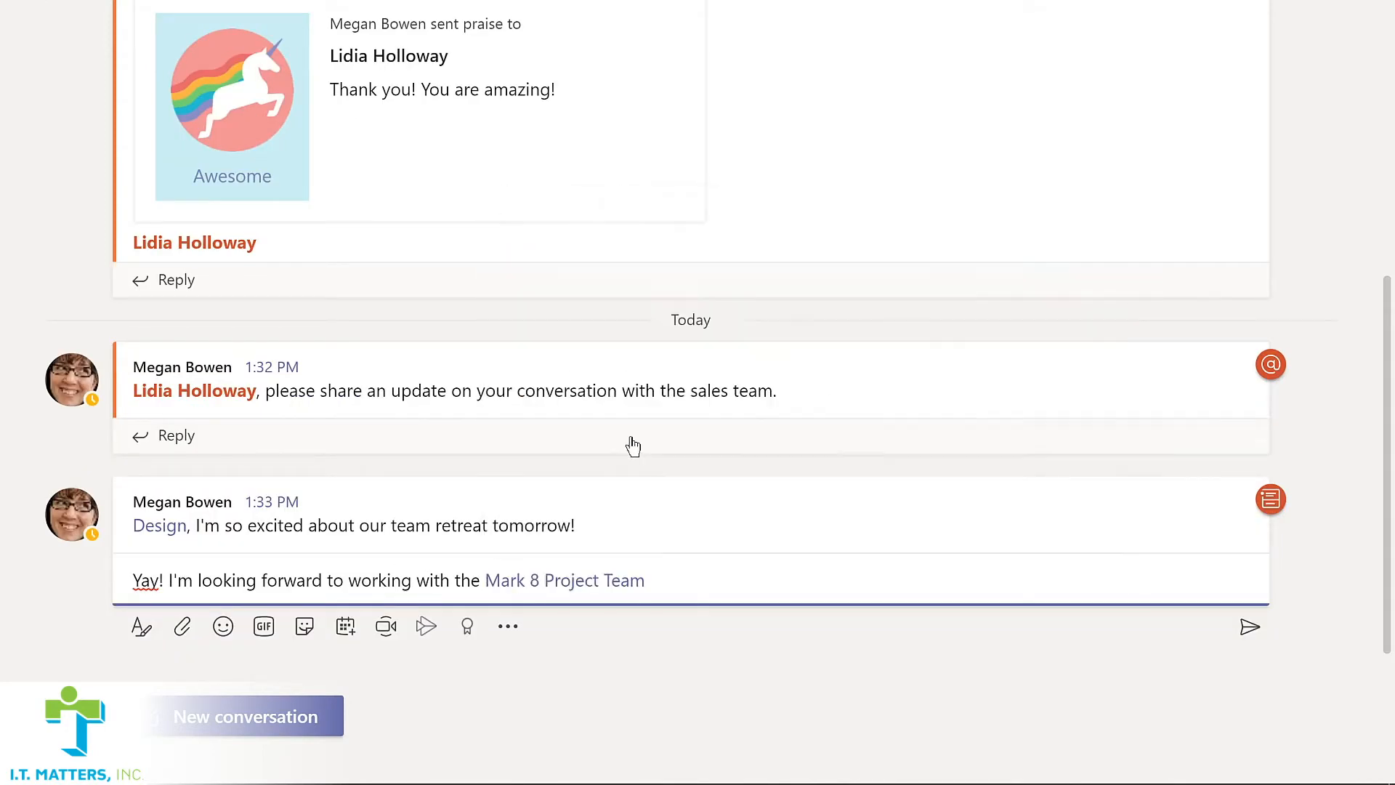
key("Return")
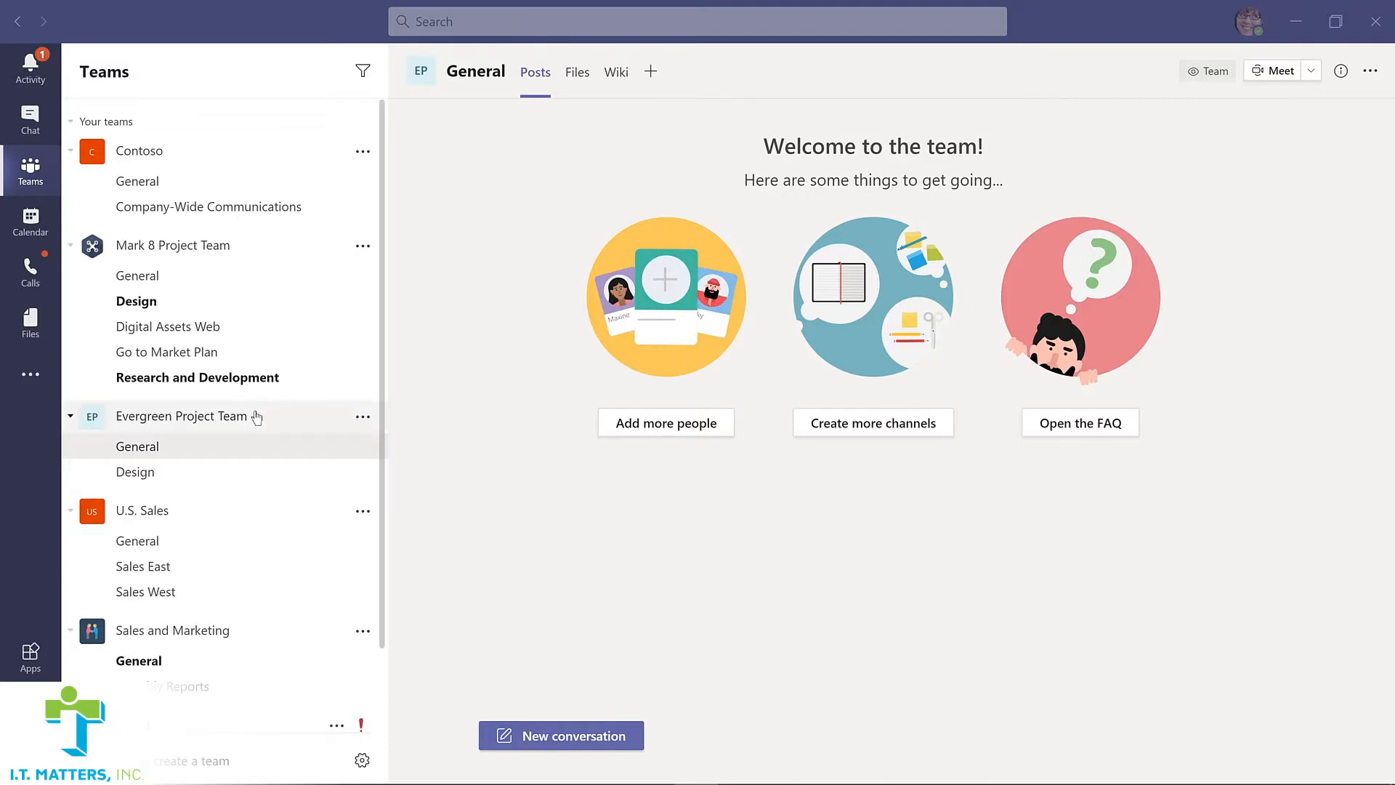
Rename the Evergreen Project Team to "Evergreen LMS Project Team" and save the team details.
left_click(362, 419)
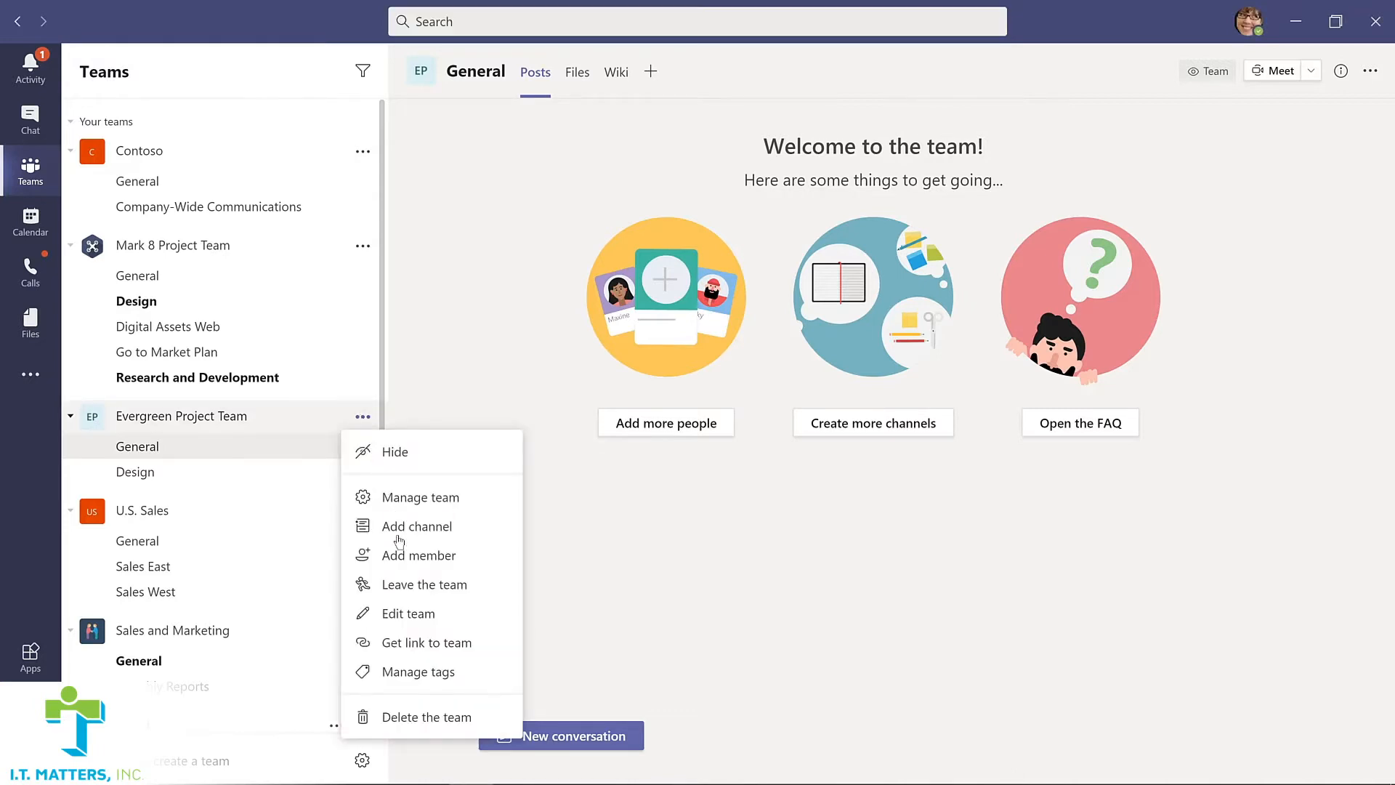
left_click(397, 617)
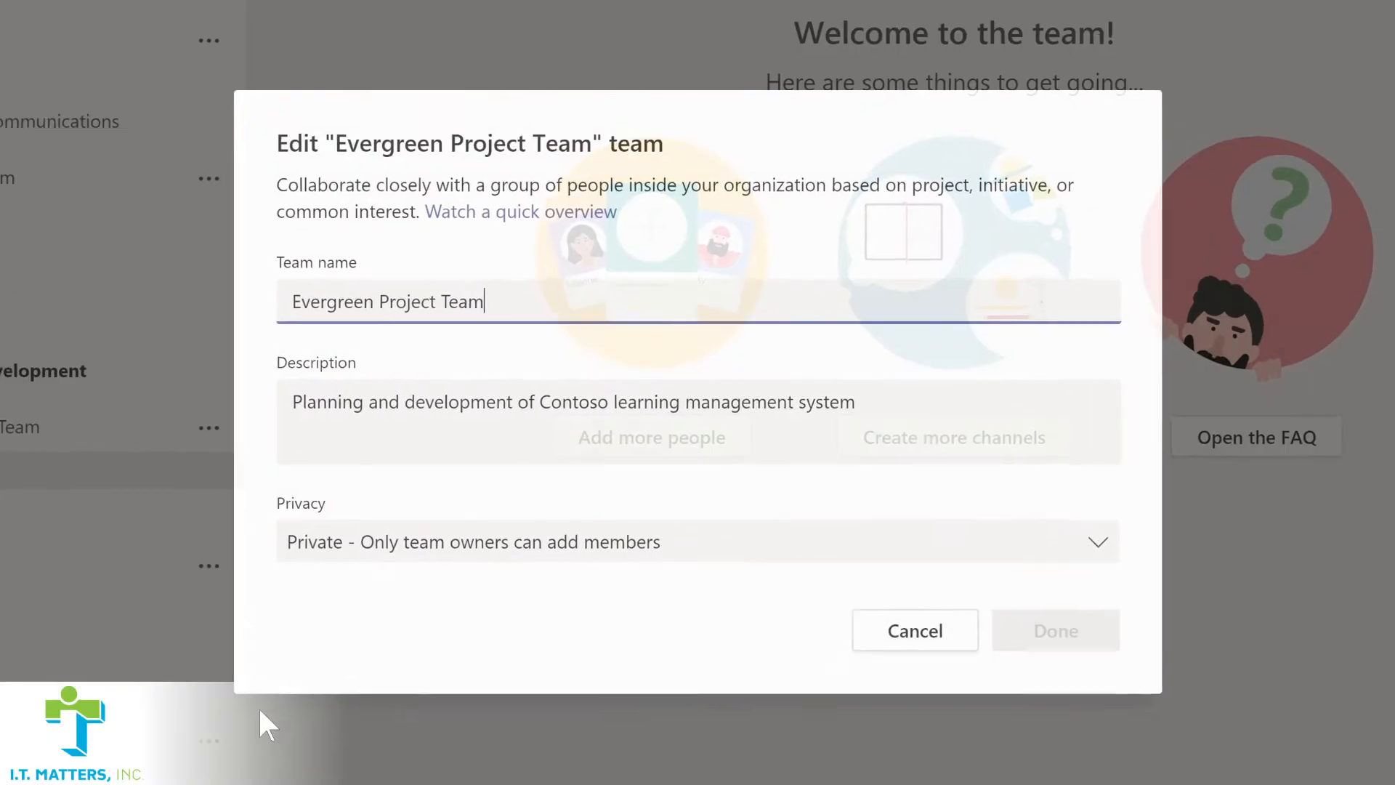
left_click(481, 332)
type("LMS Project Team")
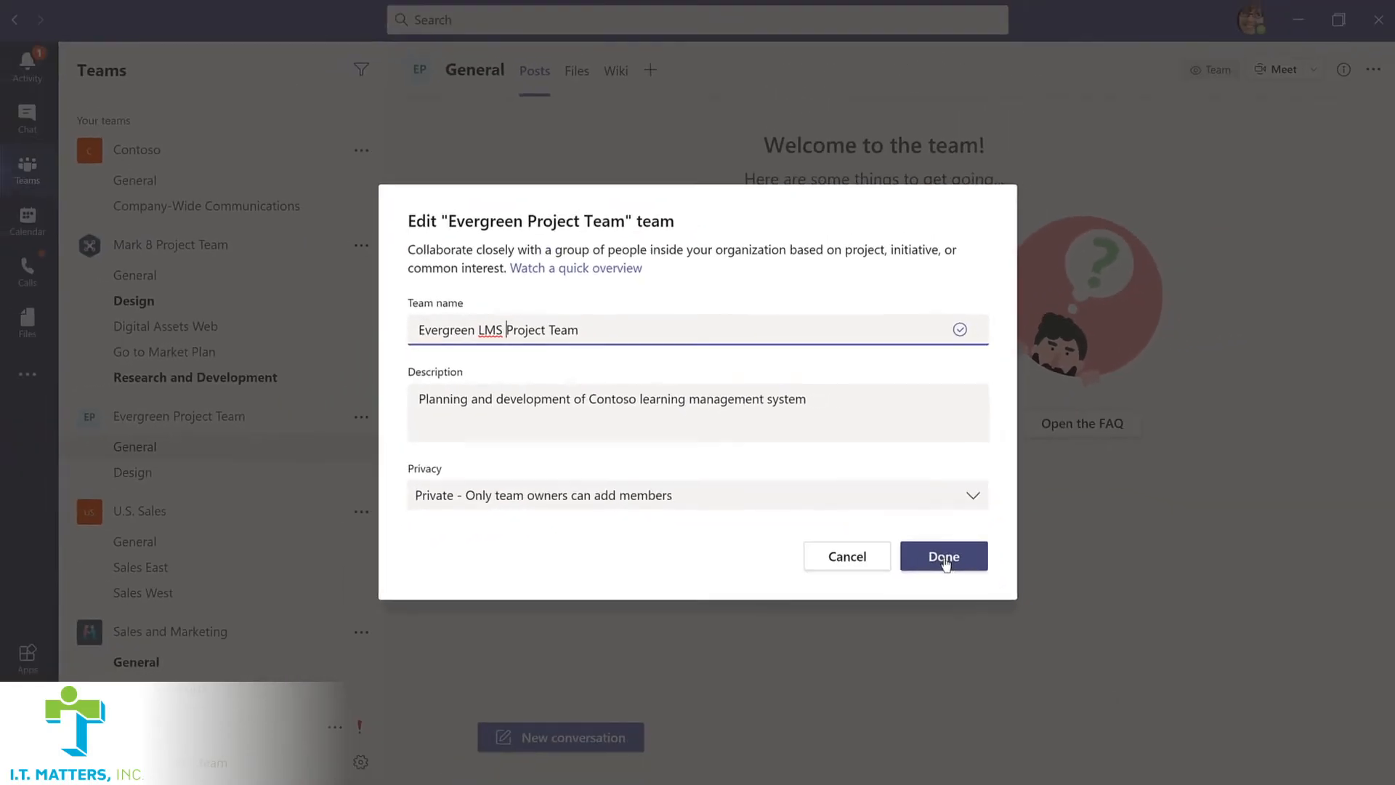
left_click(1021, 614)
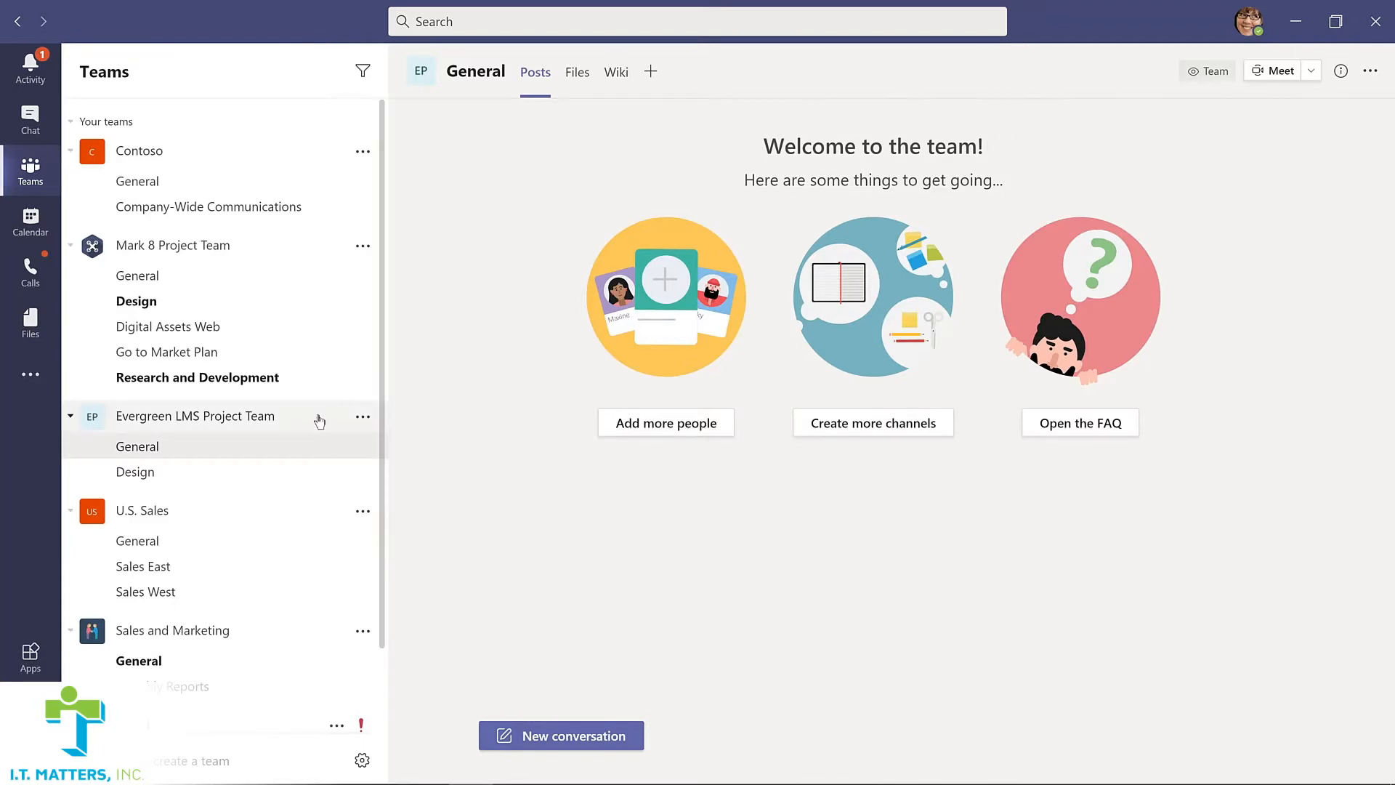
Add the suggested Product Manager to the Evergreen LMS Project Team through its team management.
left_click(362, 418)
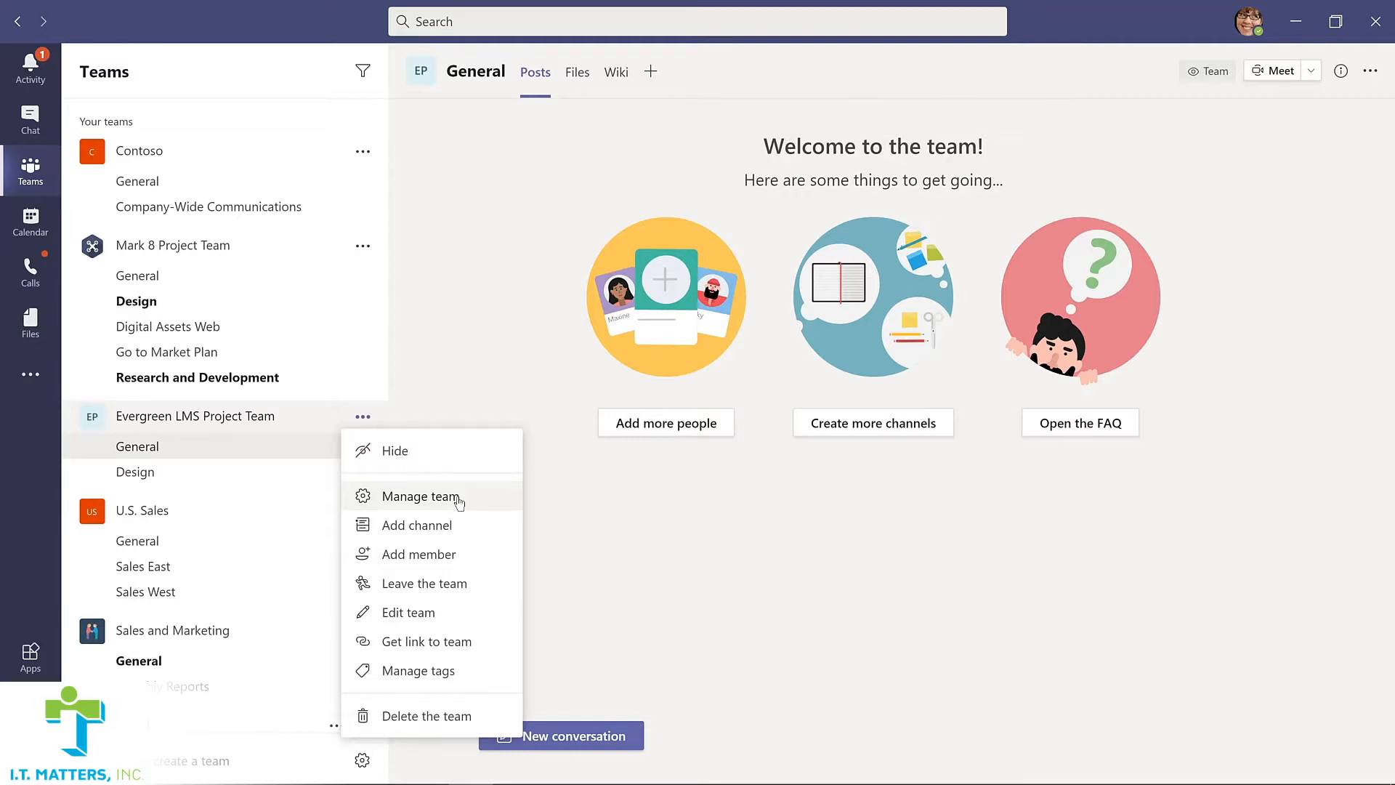
left_click(459, 501)
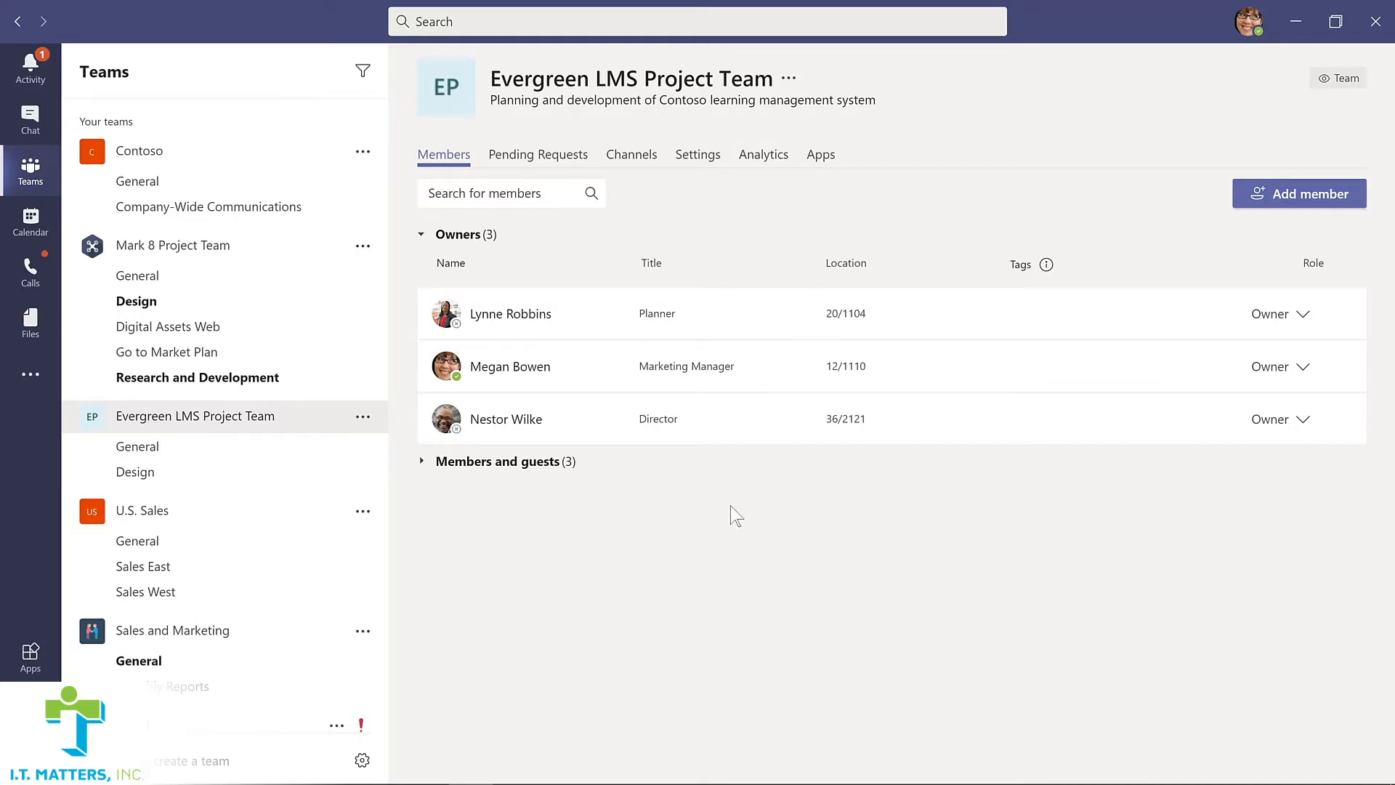
left_click(1296, 192)
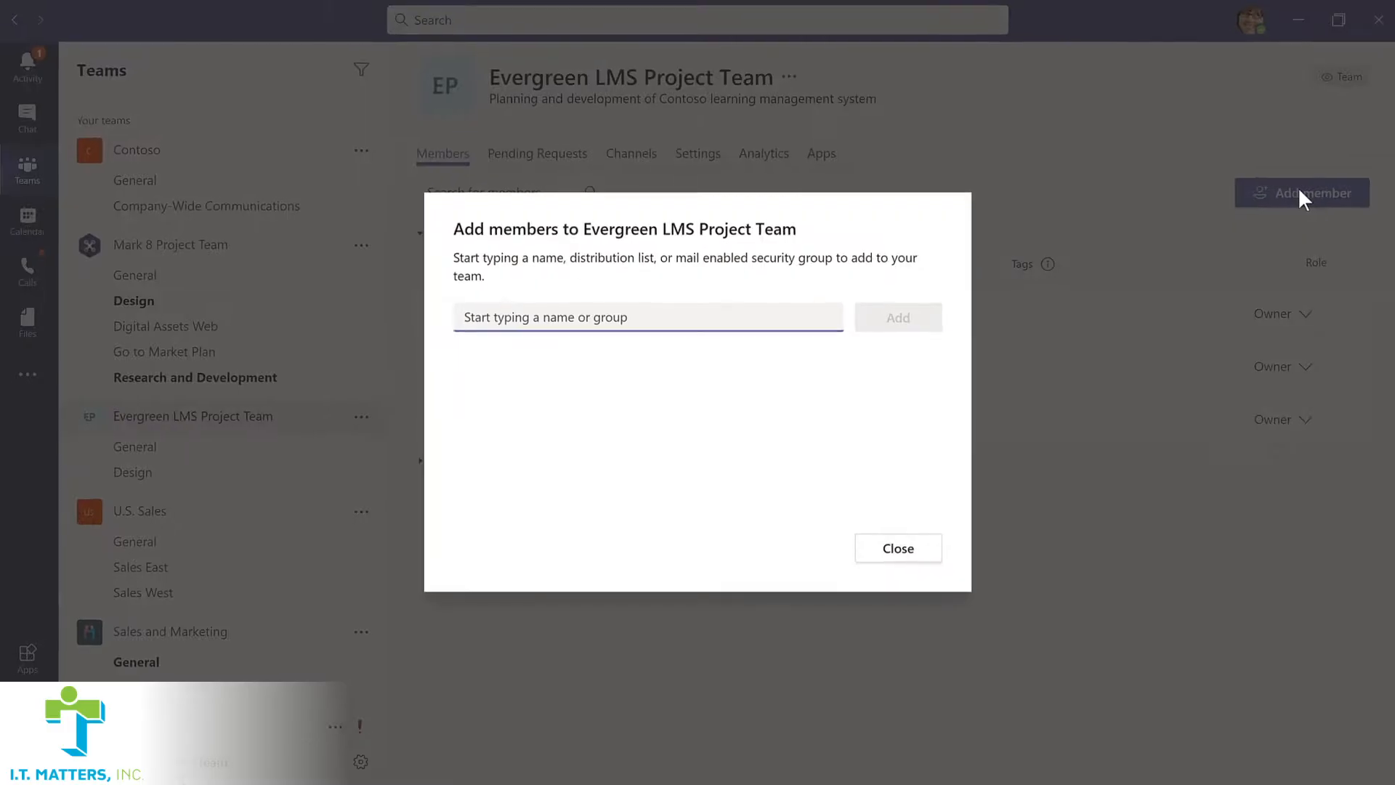
type("l")
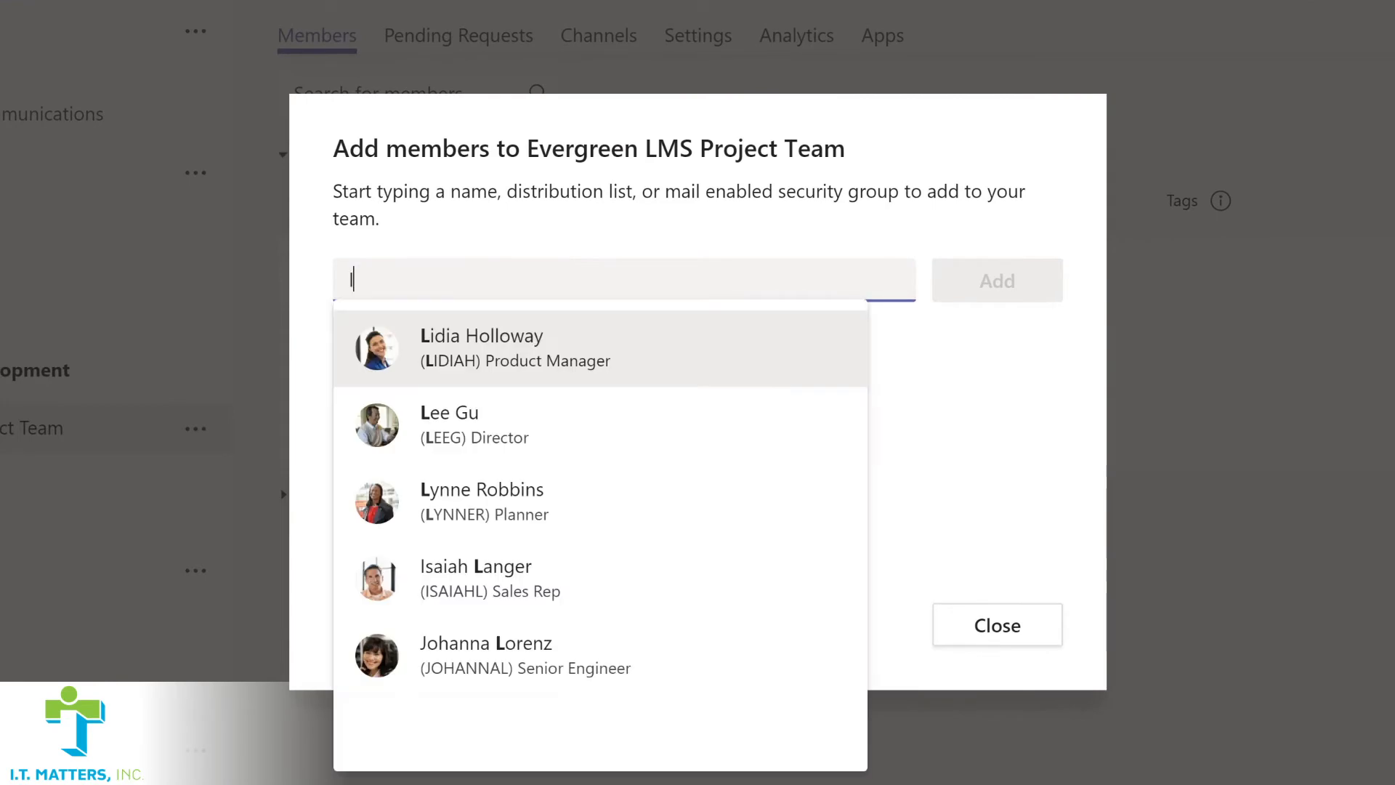
type("id")
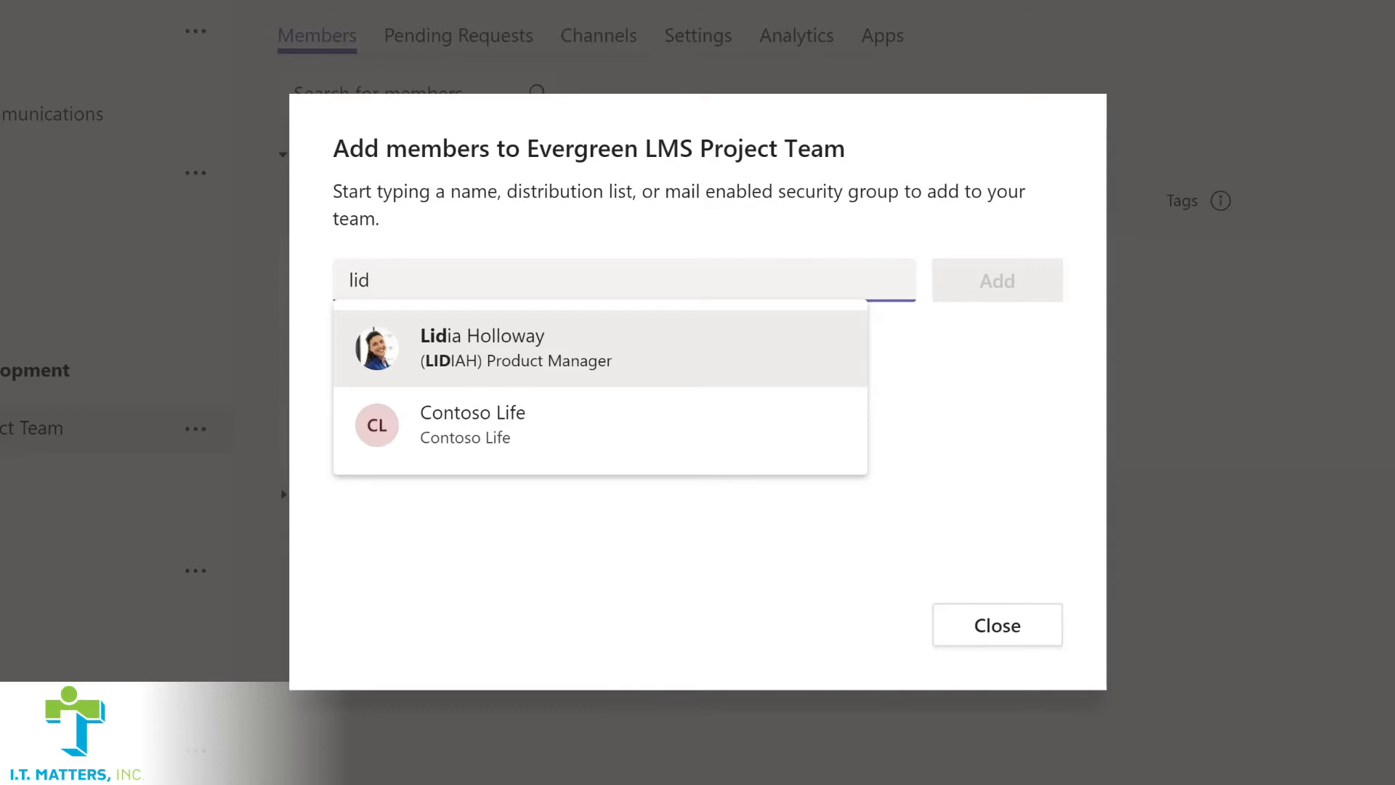
left_click(510, 347)
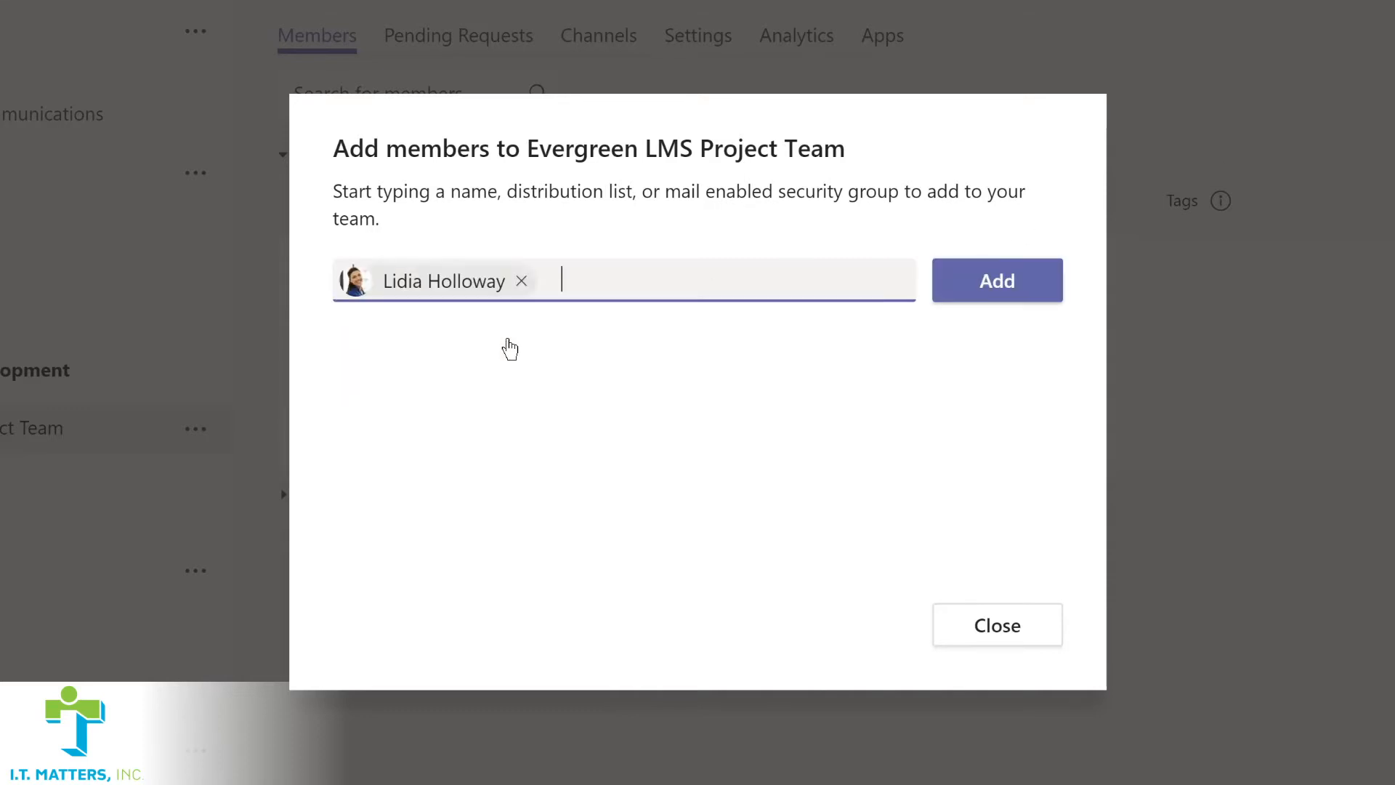
left_click(983, 287)
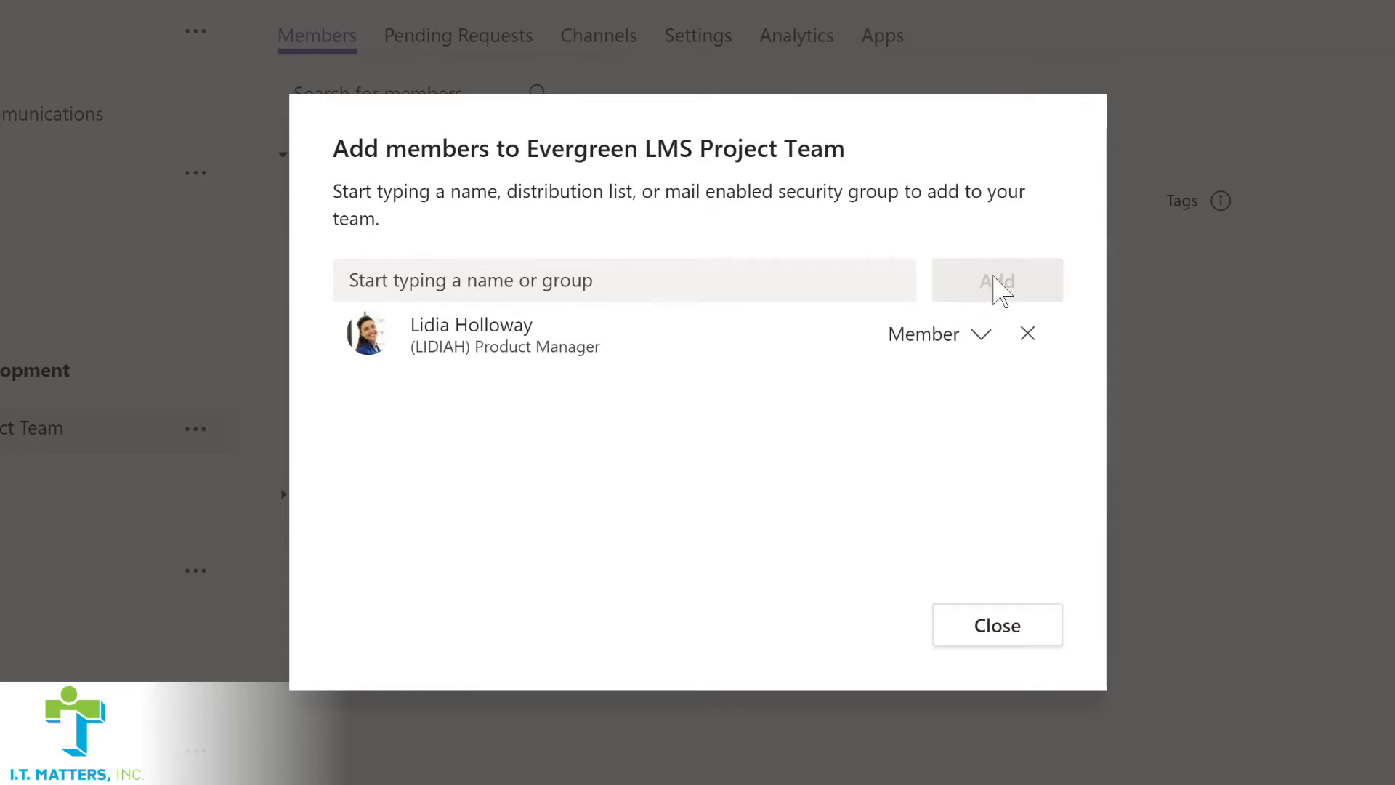
Set the newly added Product Manager's role to Owner and finish adding members.
left_click(978, 337)
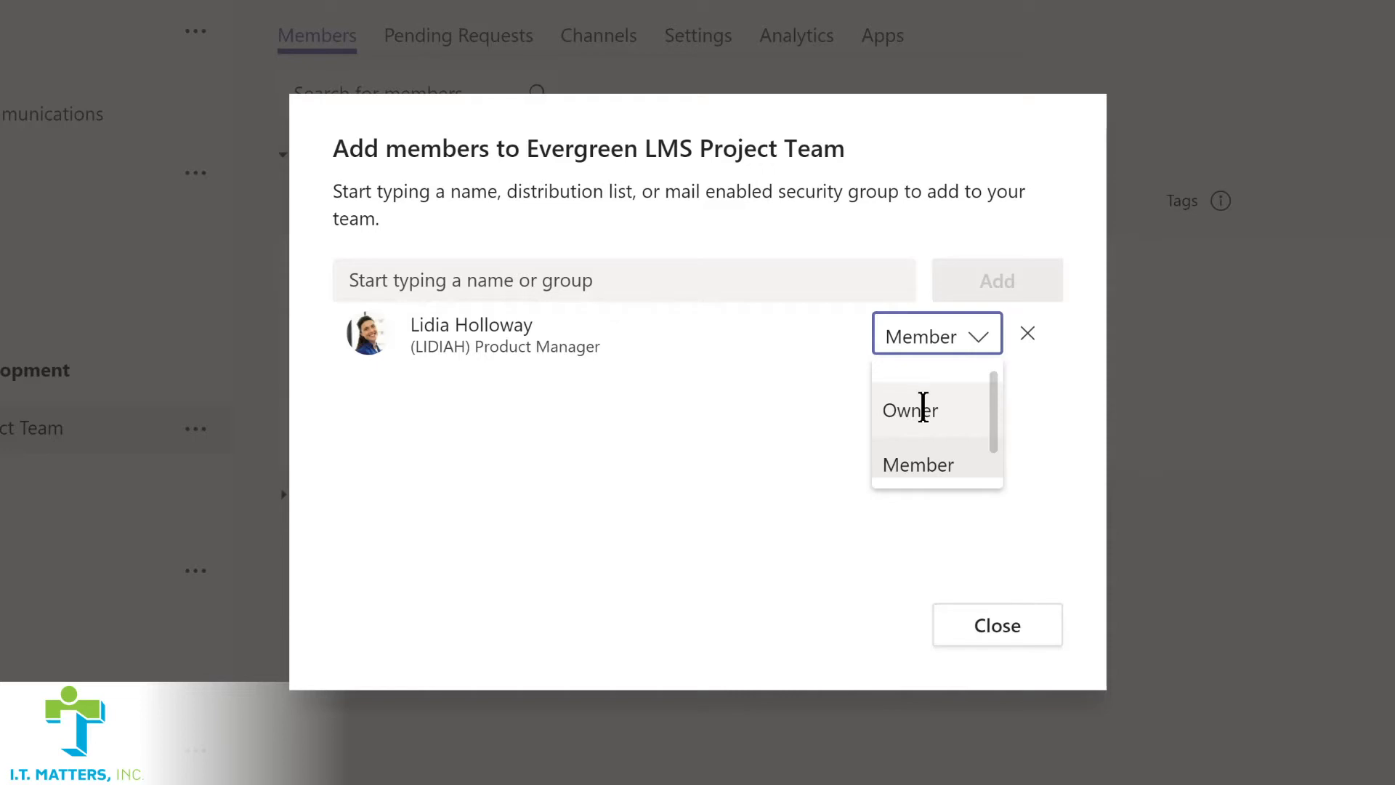
left_click(923, 409)
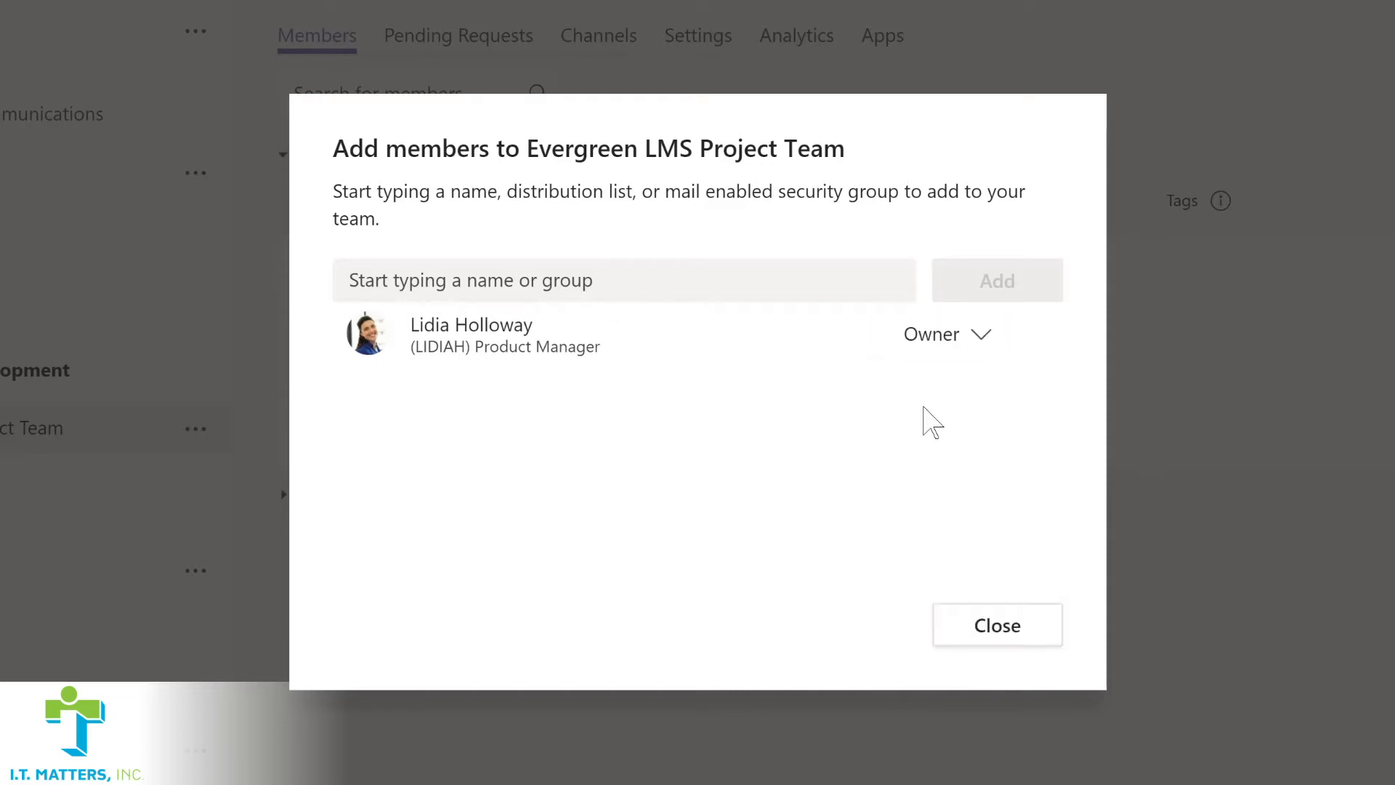
left_click(995, 626)
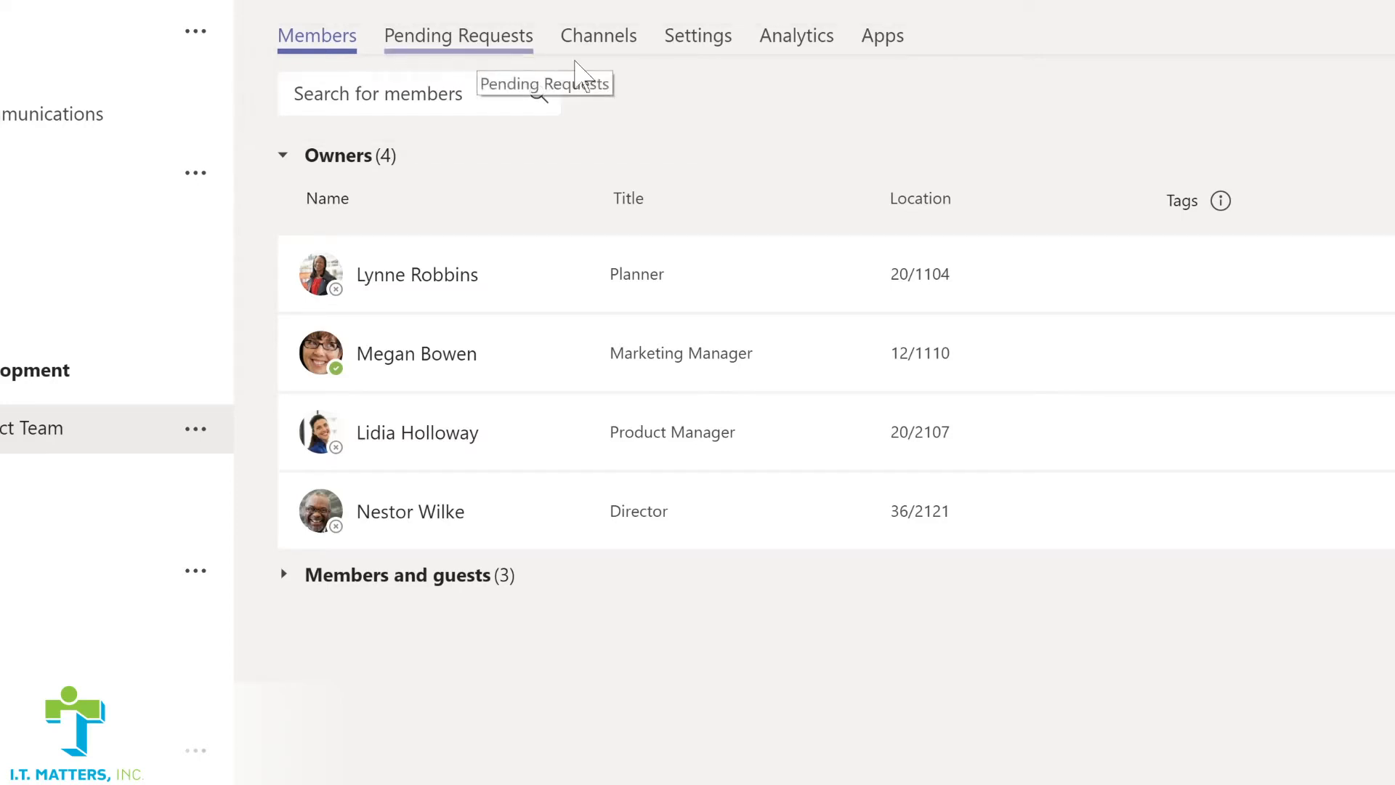
Look over the team's channels, and in its settings replace the team picture with the round evergreen forest image.
left_click(599, 42)
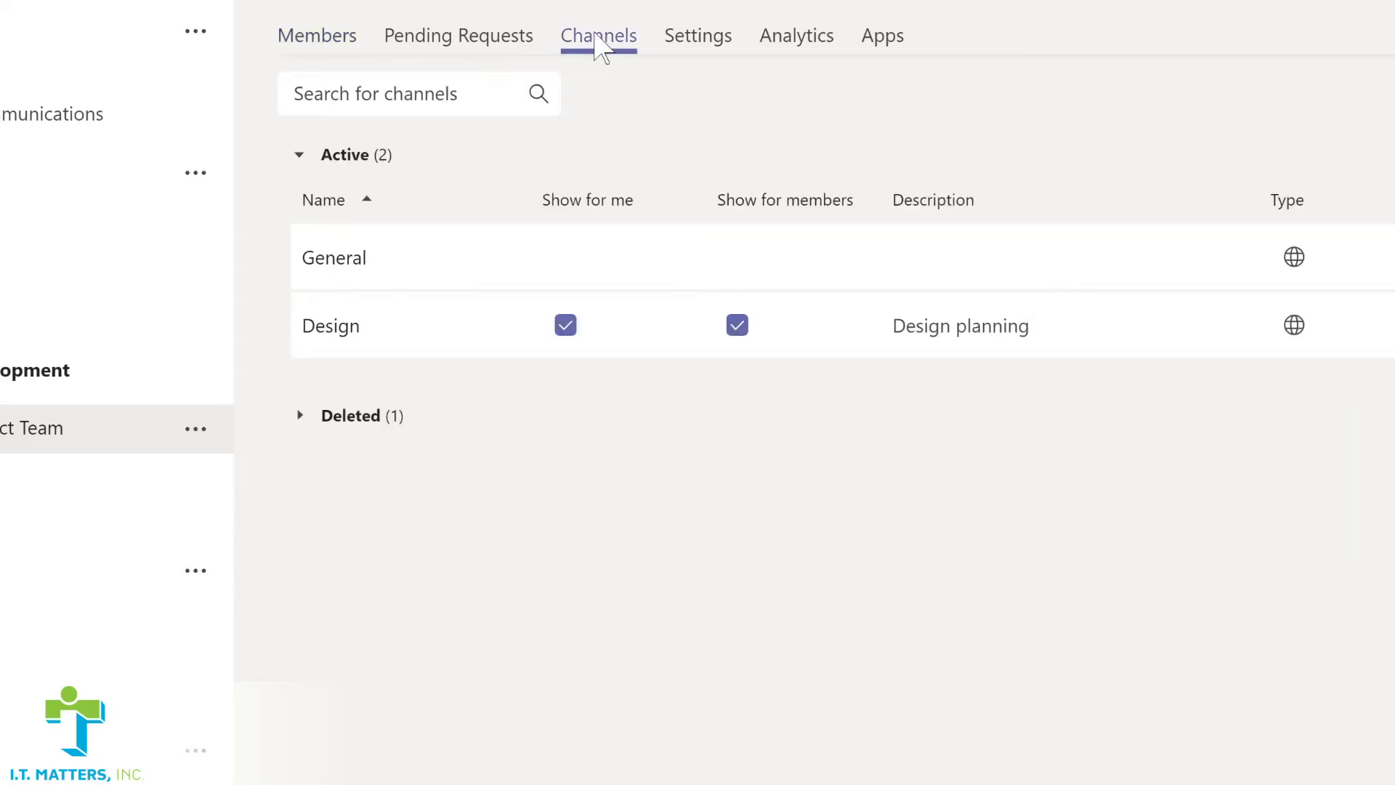
left_click(691, 44)
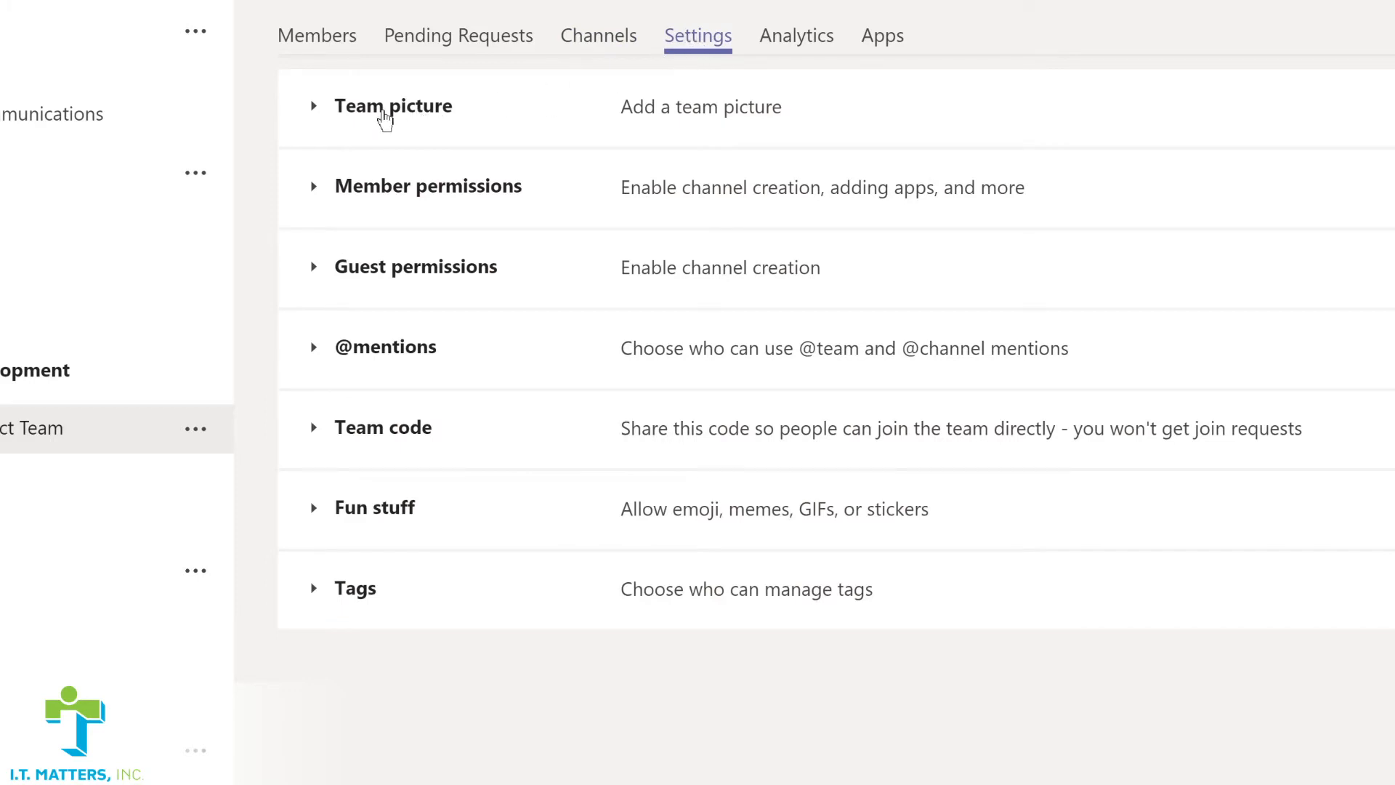
left_click(385, 109)
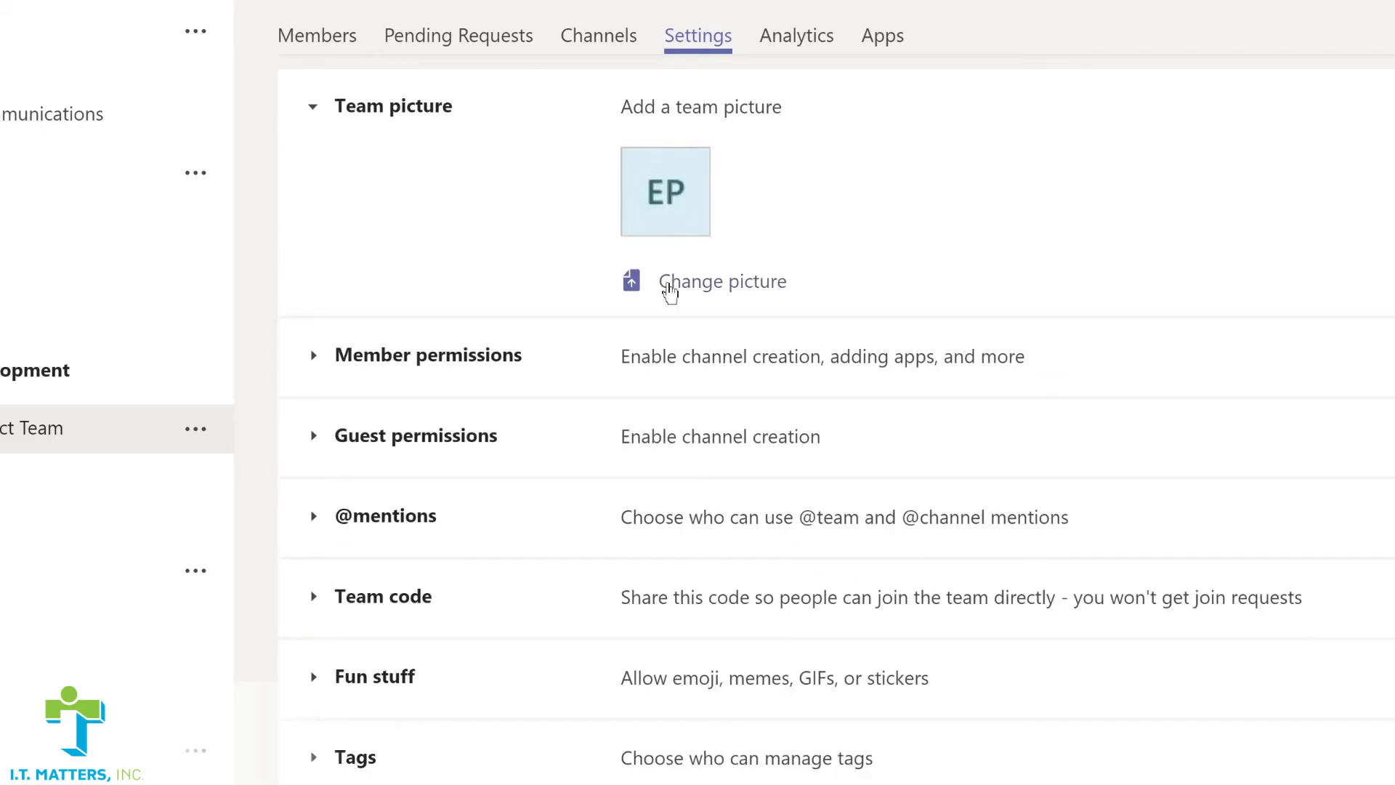
left_click(670, 289)
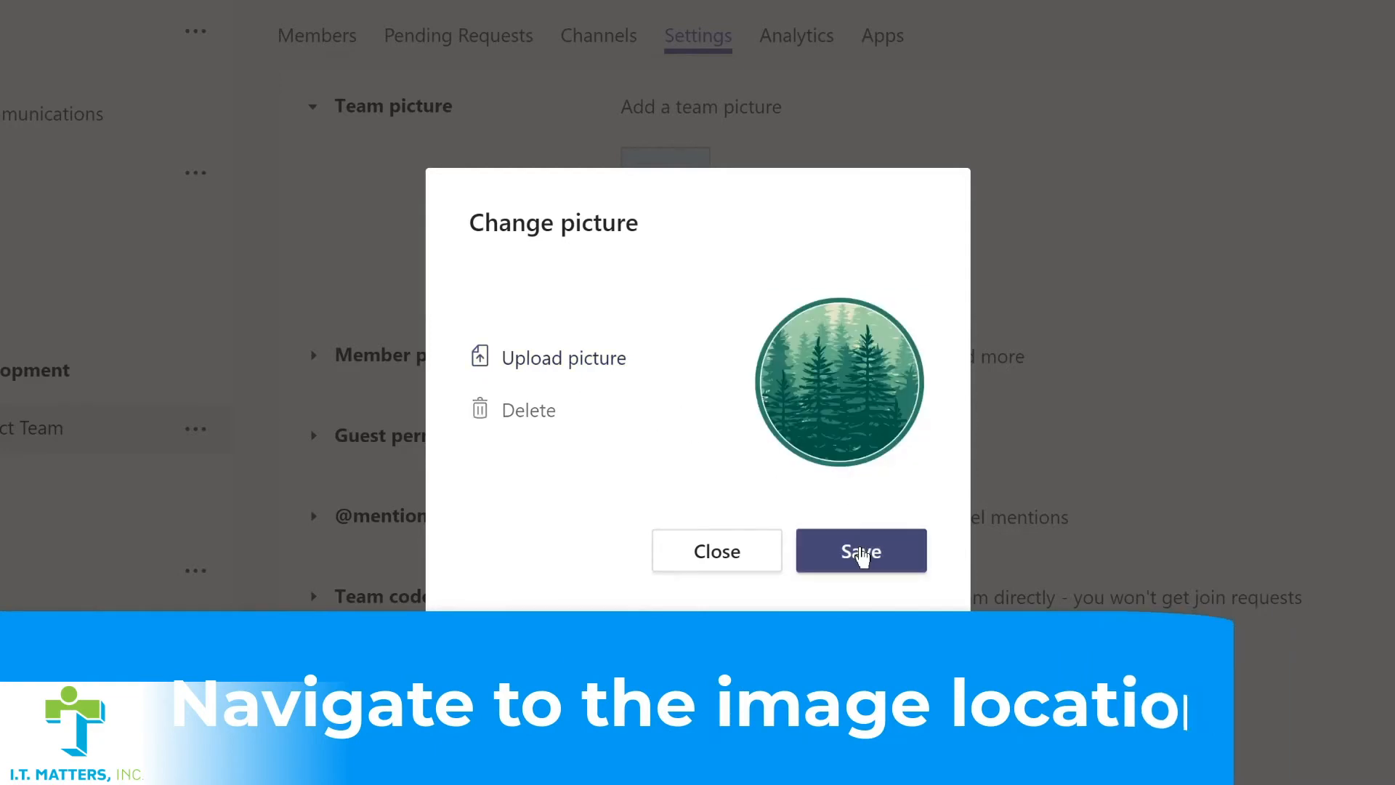
left_click(861, 554)
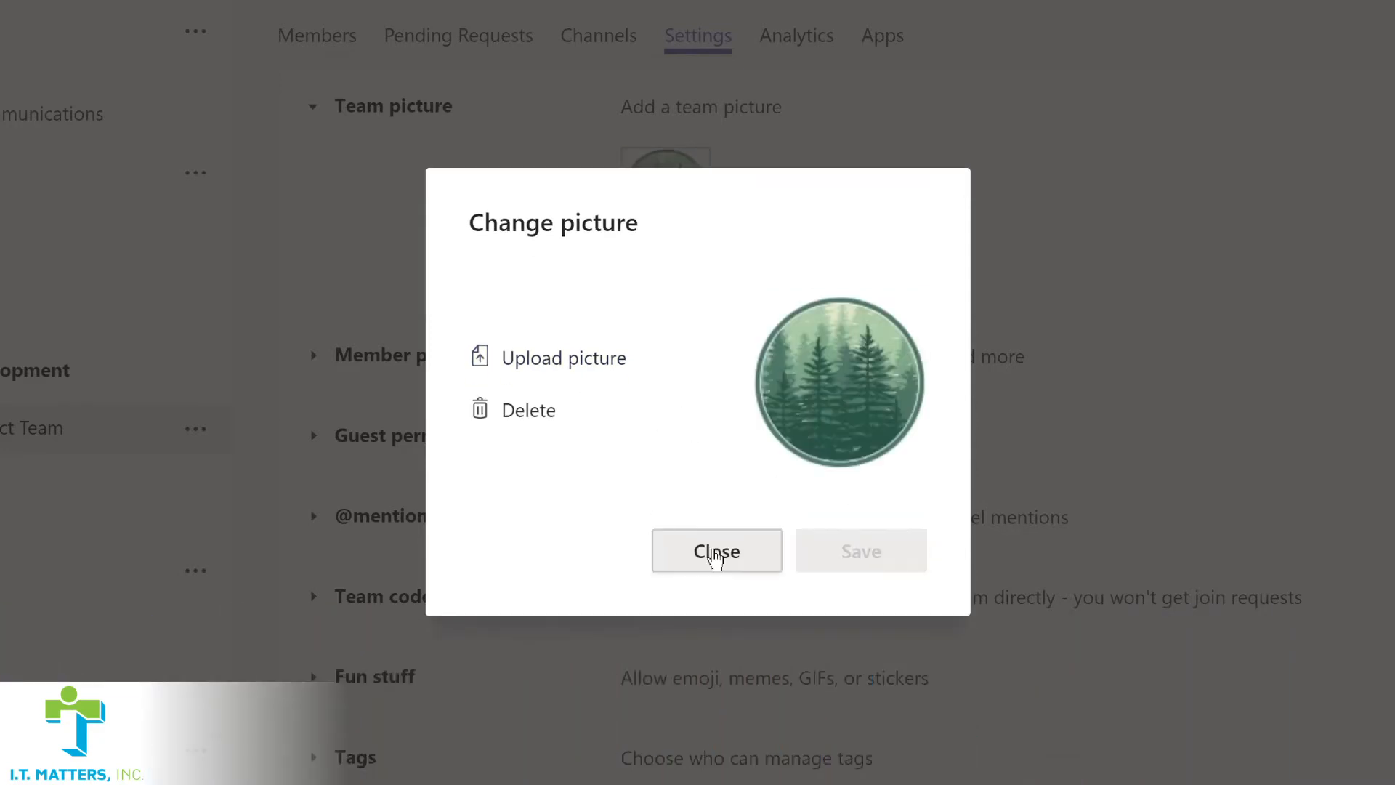
left_click(715, 556)
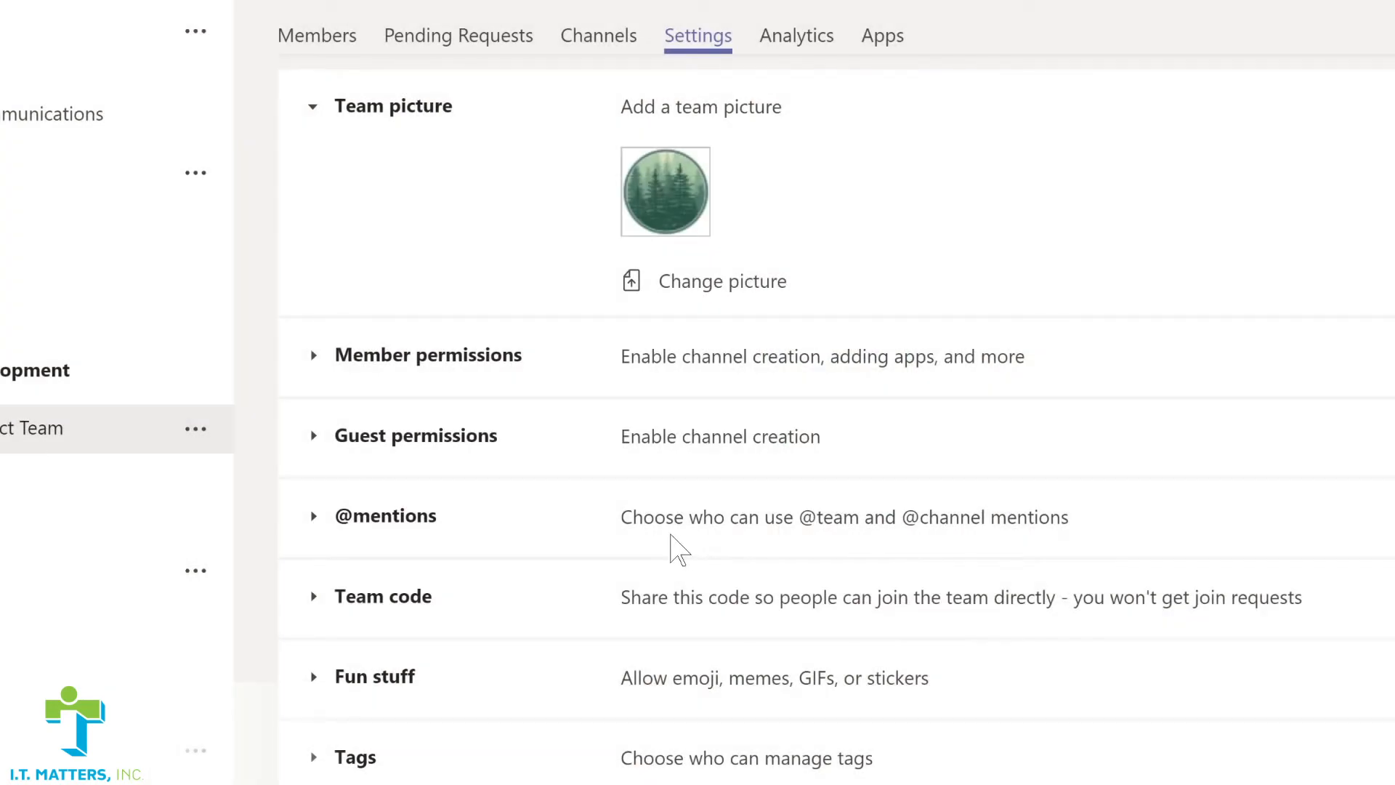
left_click(374, 520)
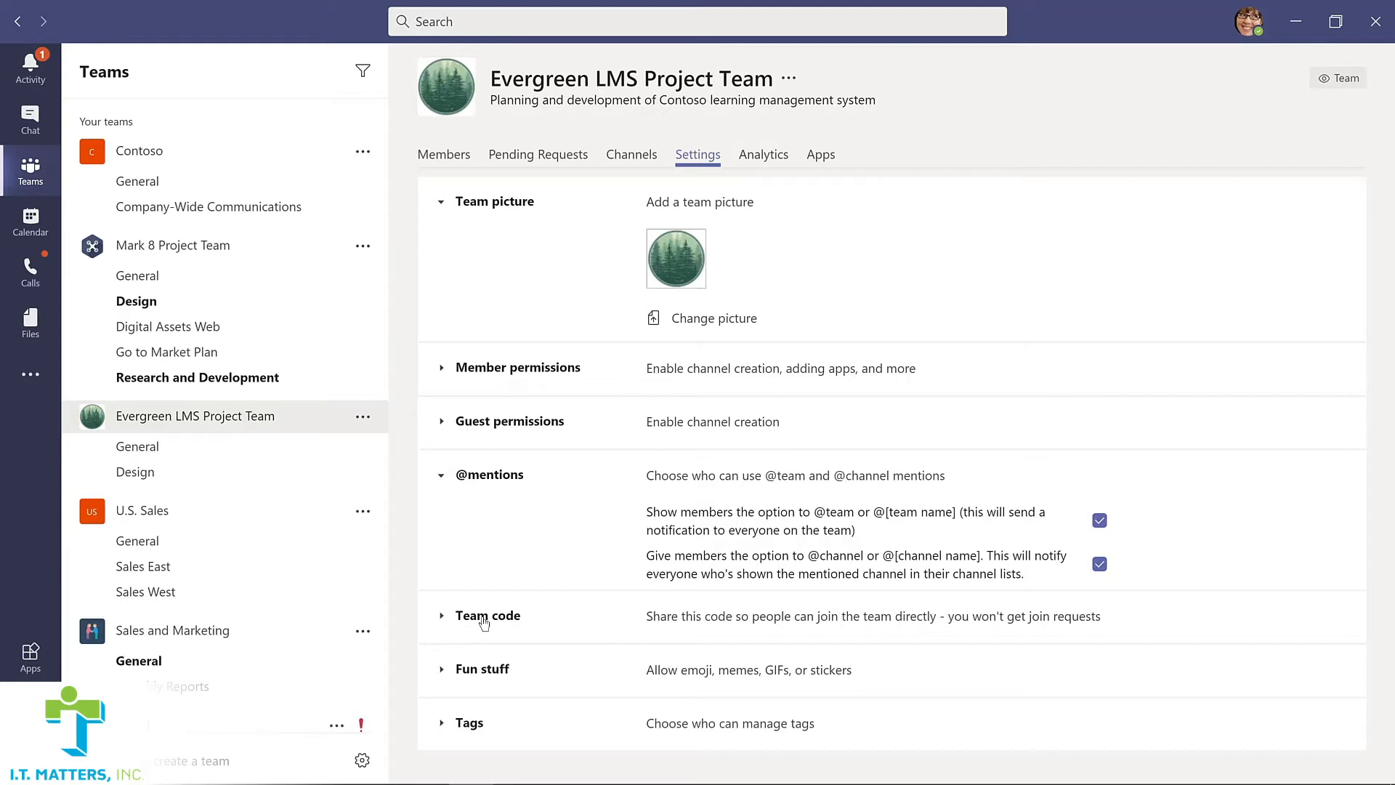
left_click(491, 672)
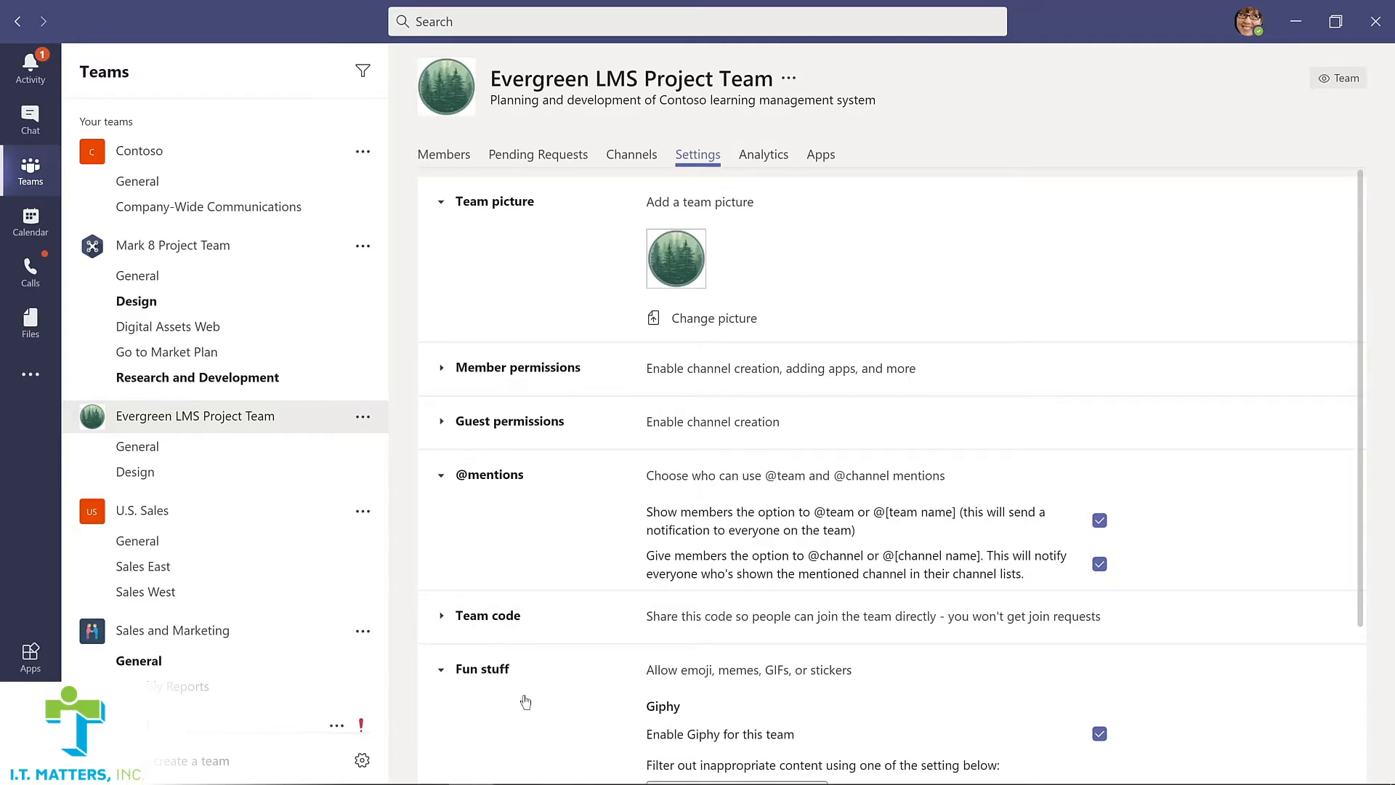
scroll(529, 701, "down", 2)
scroll(523, 676, "down", 2)
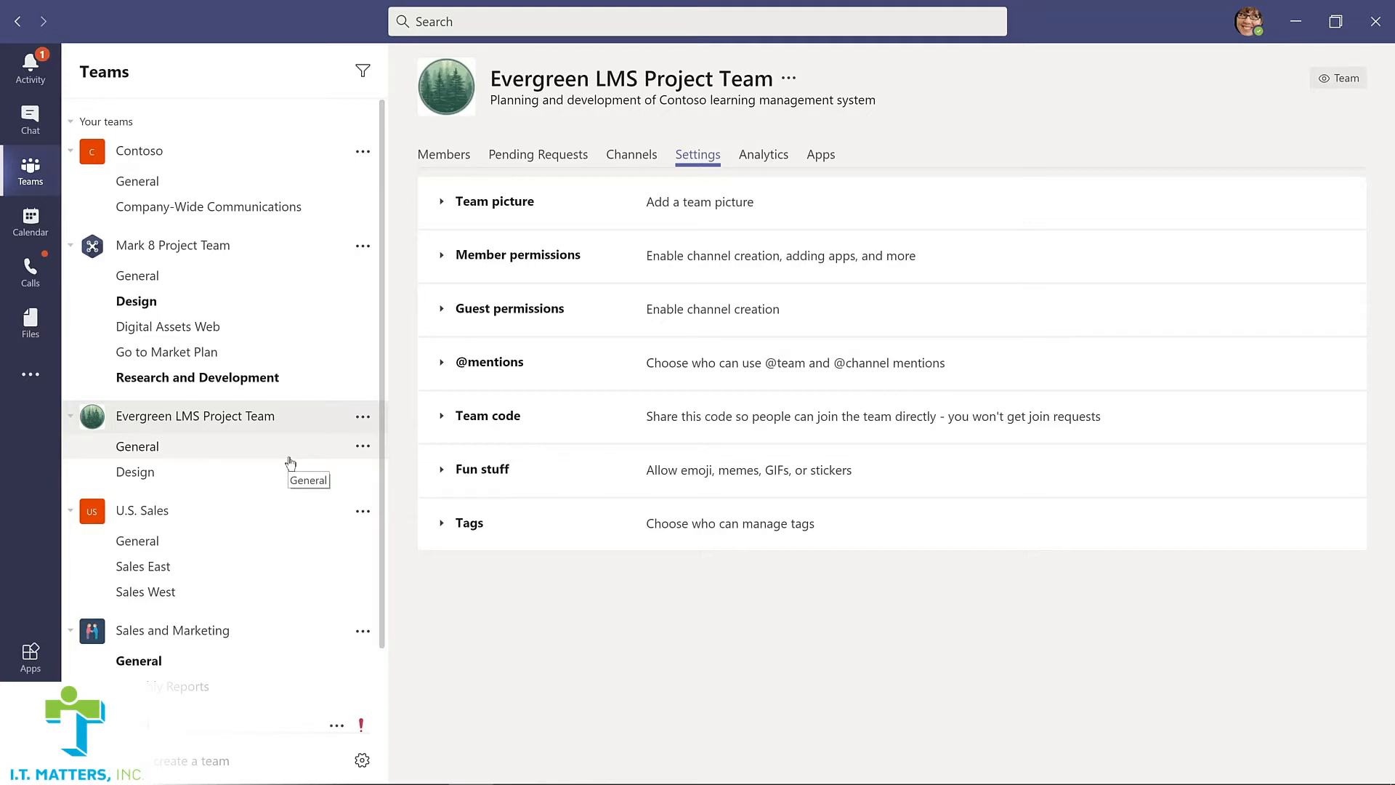
Hide the Retail team from the list of teams.
scroll(330, 610, "down", 3)
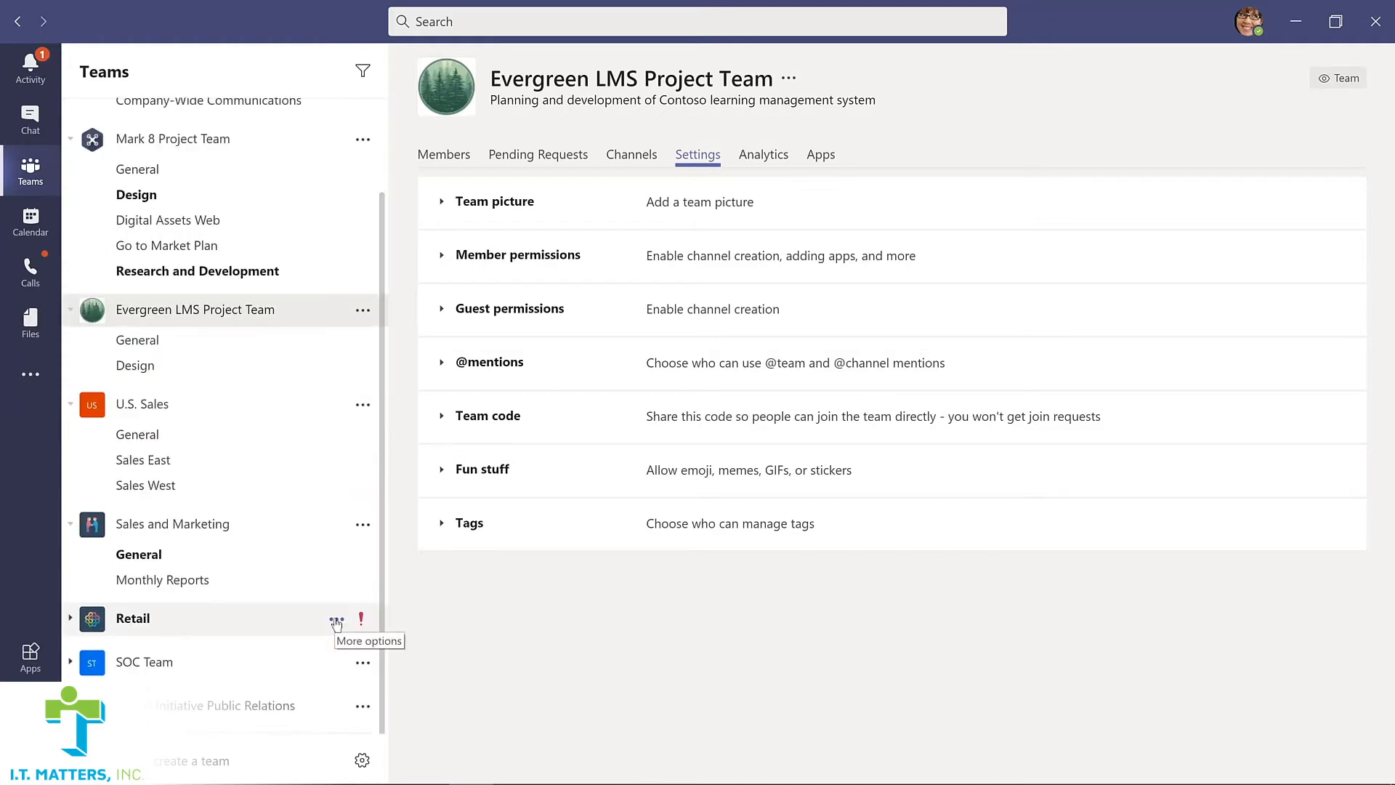
left_click(336, 621)
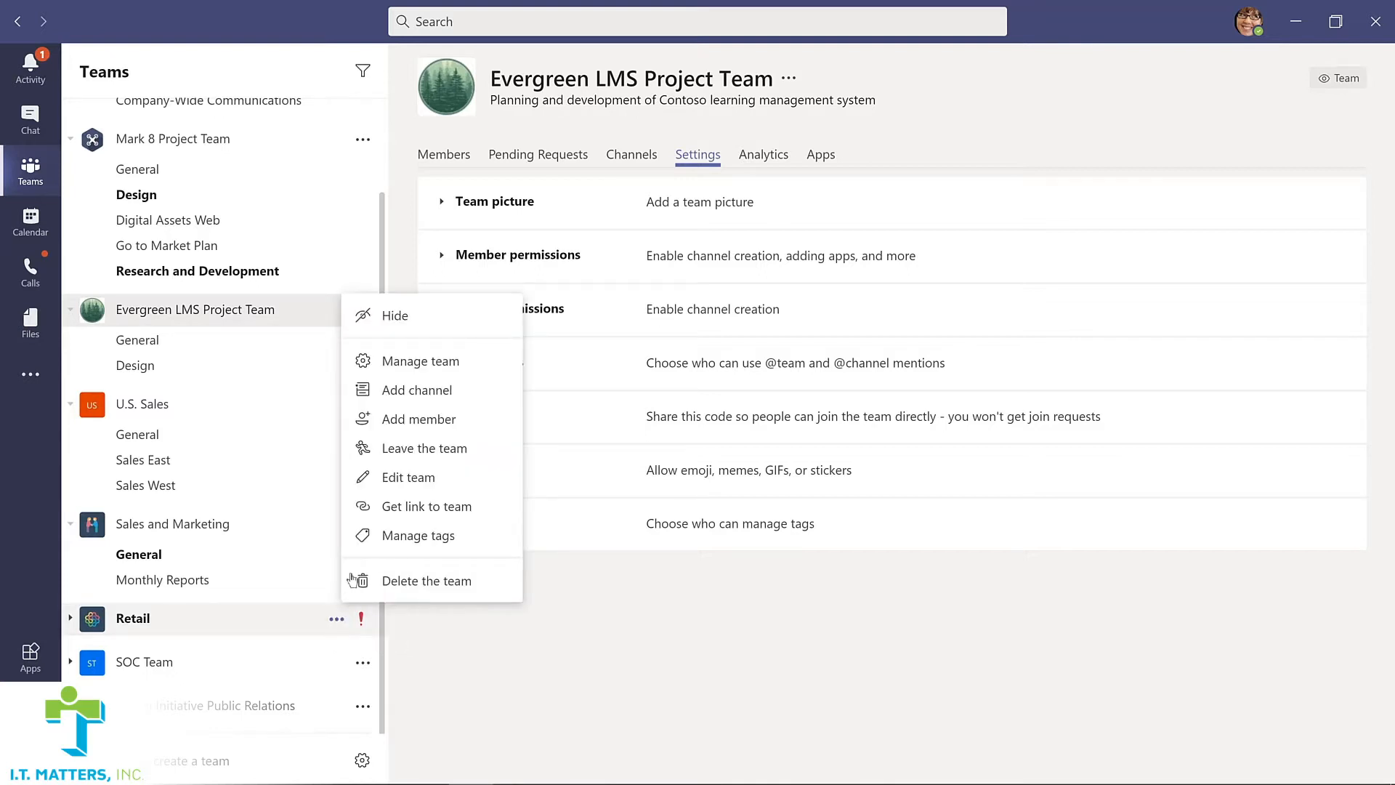
left_click(393, 317)
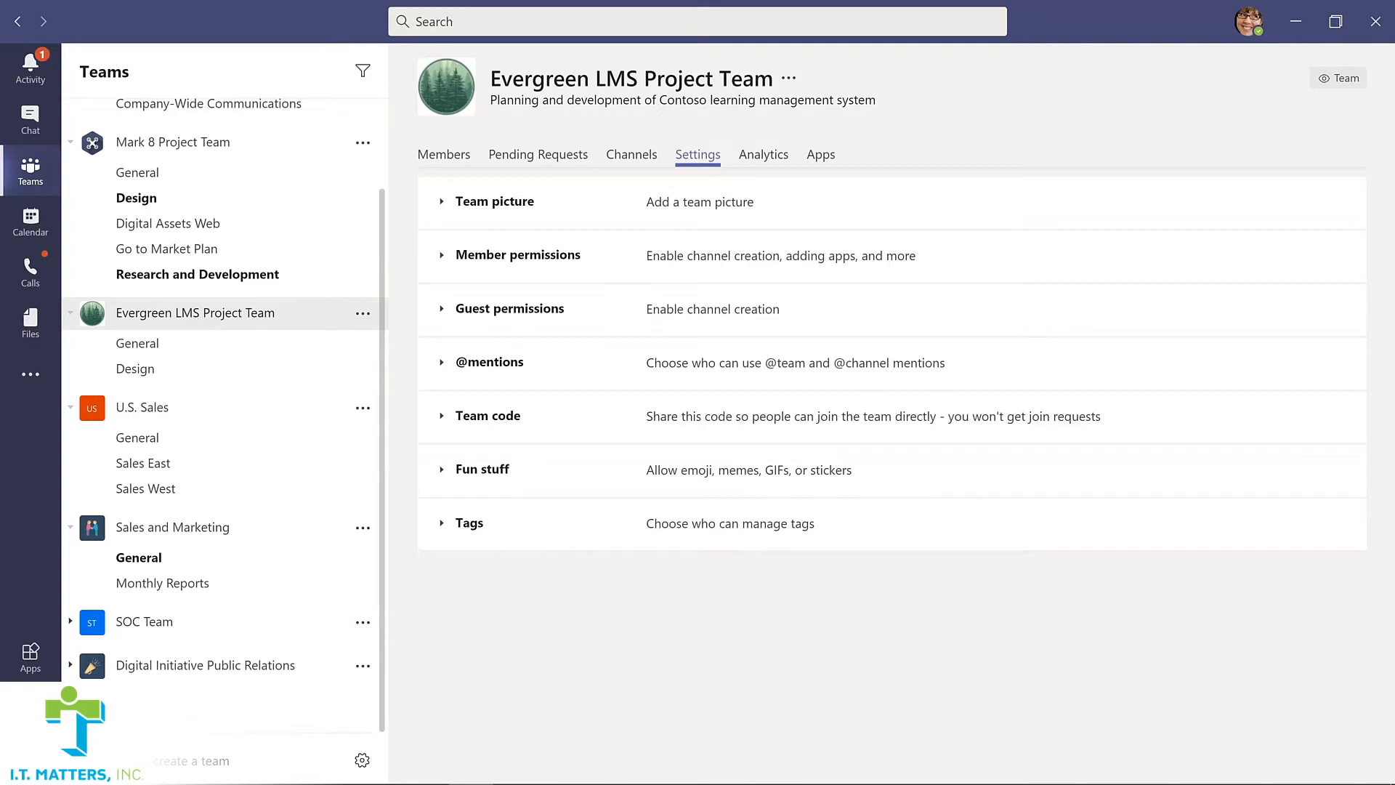
Expand the hidden teams and show the Retail team in the main list again.
left_click(111, 717)
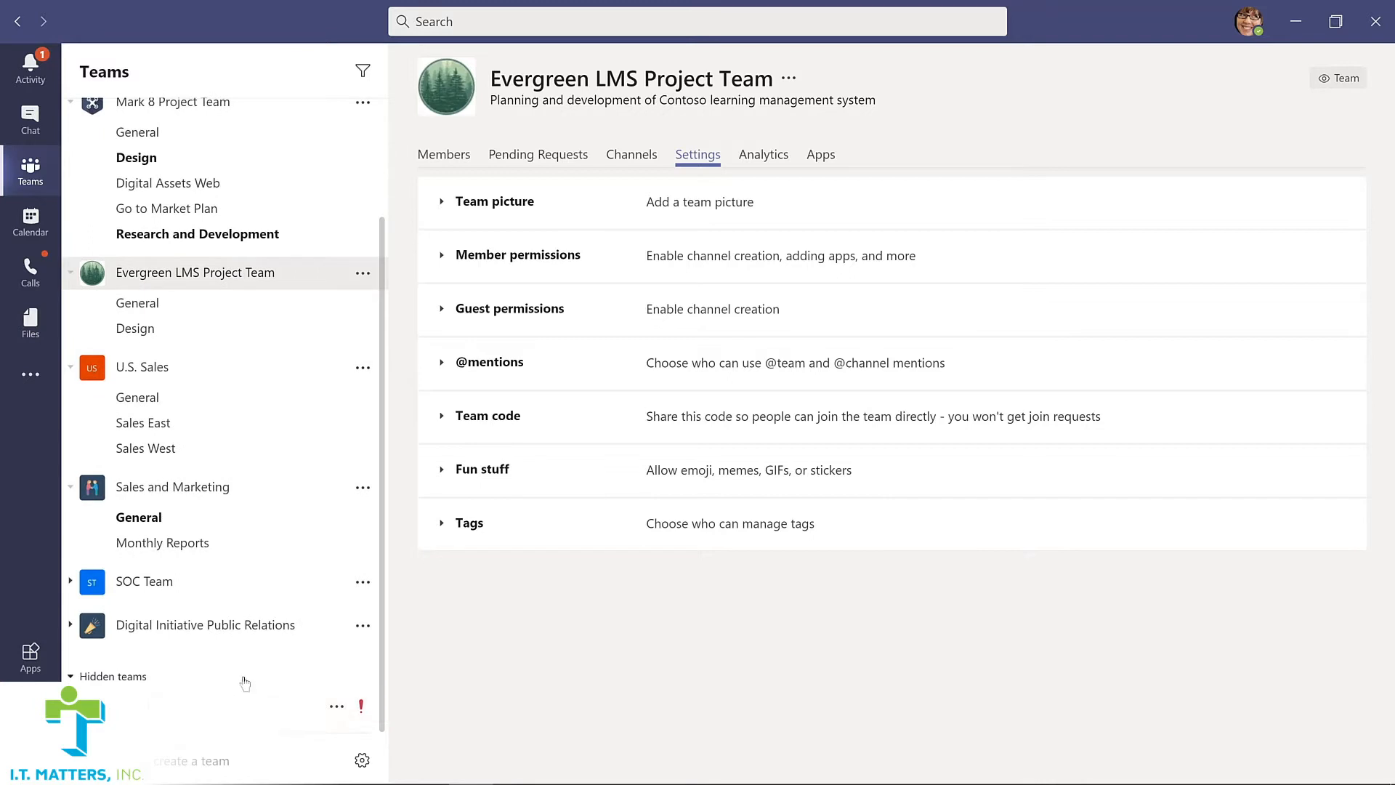
left_click(336, 707)
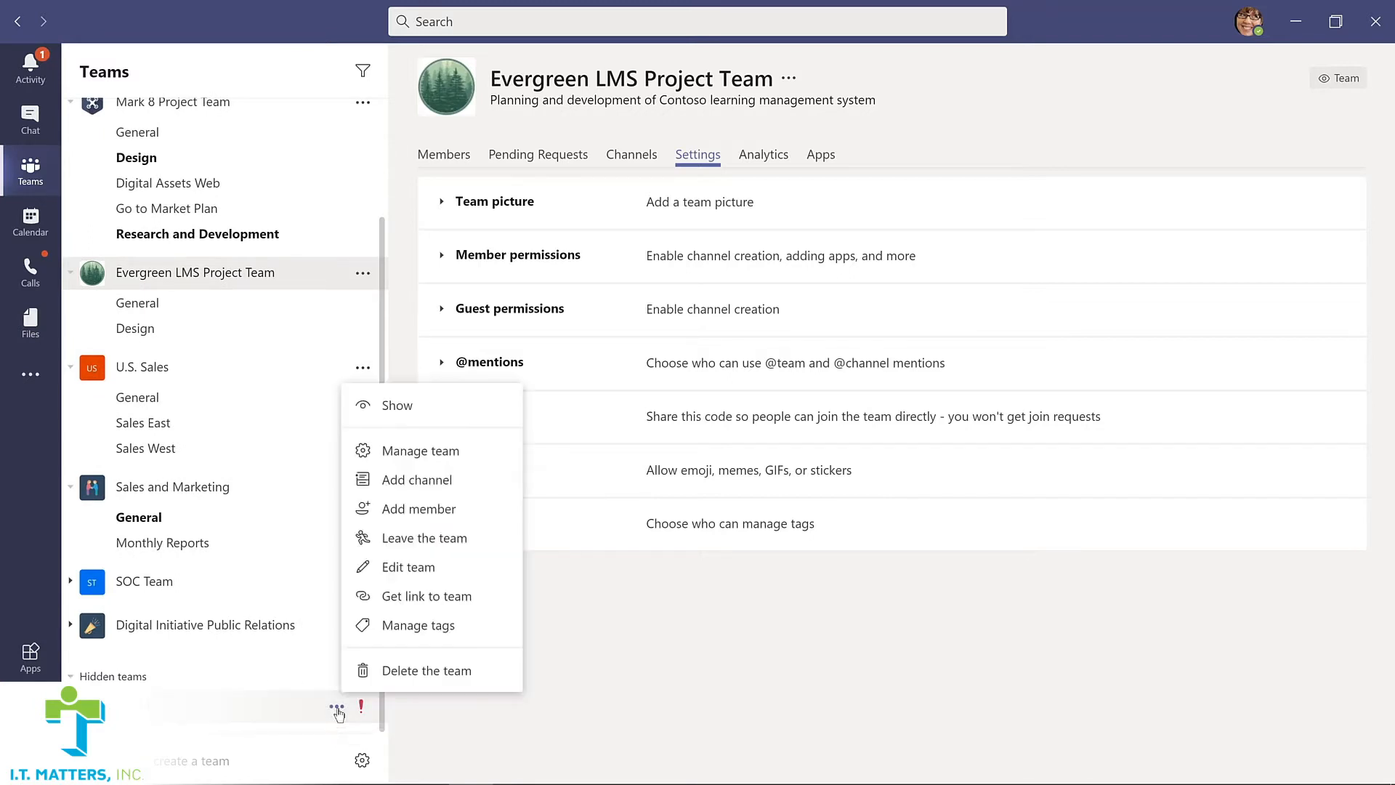
left_click(396, 407)
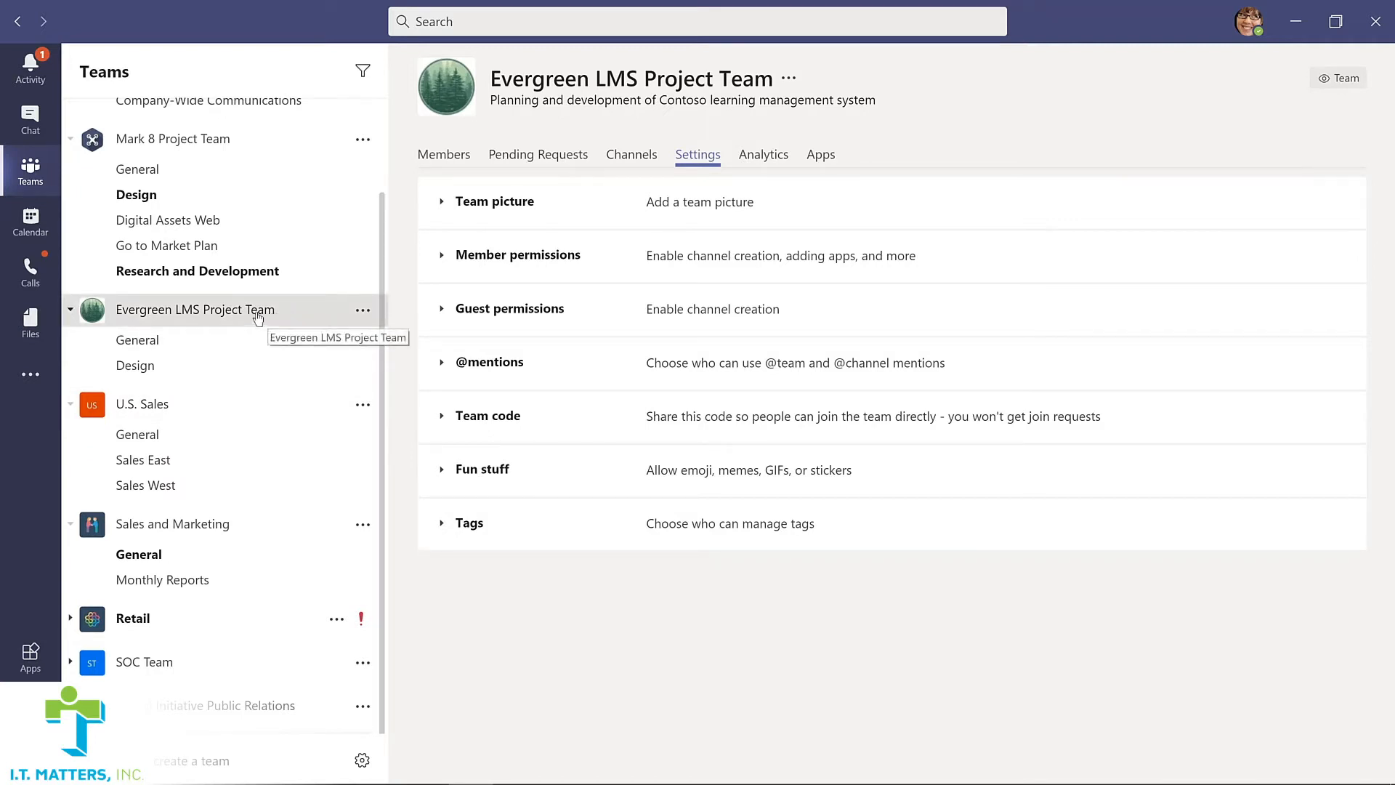
Move the Evergreen LMS Project Team above the Mark 8 Project Team in the team list.
left_click_drag(258, 317, 247, 172)
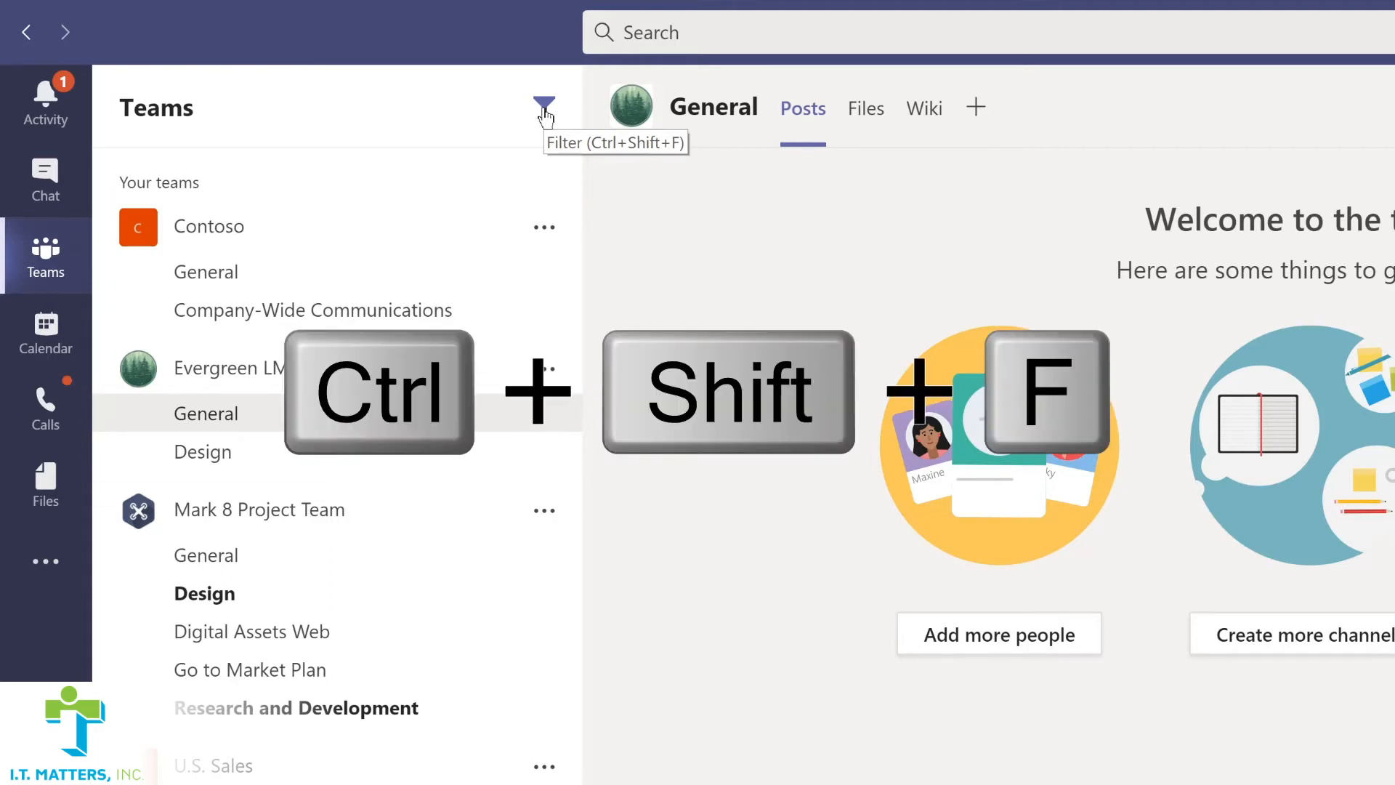
Filter the list of teams and channels by "marketing", and replace the filter with "project".
key("ctrl+shift+f")
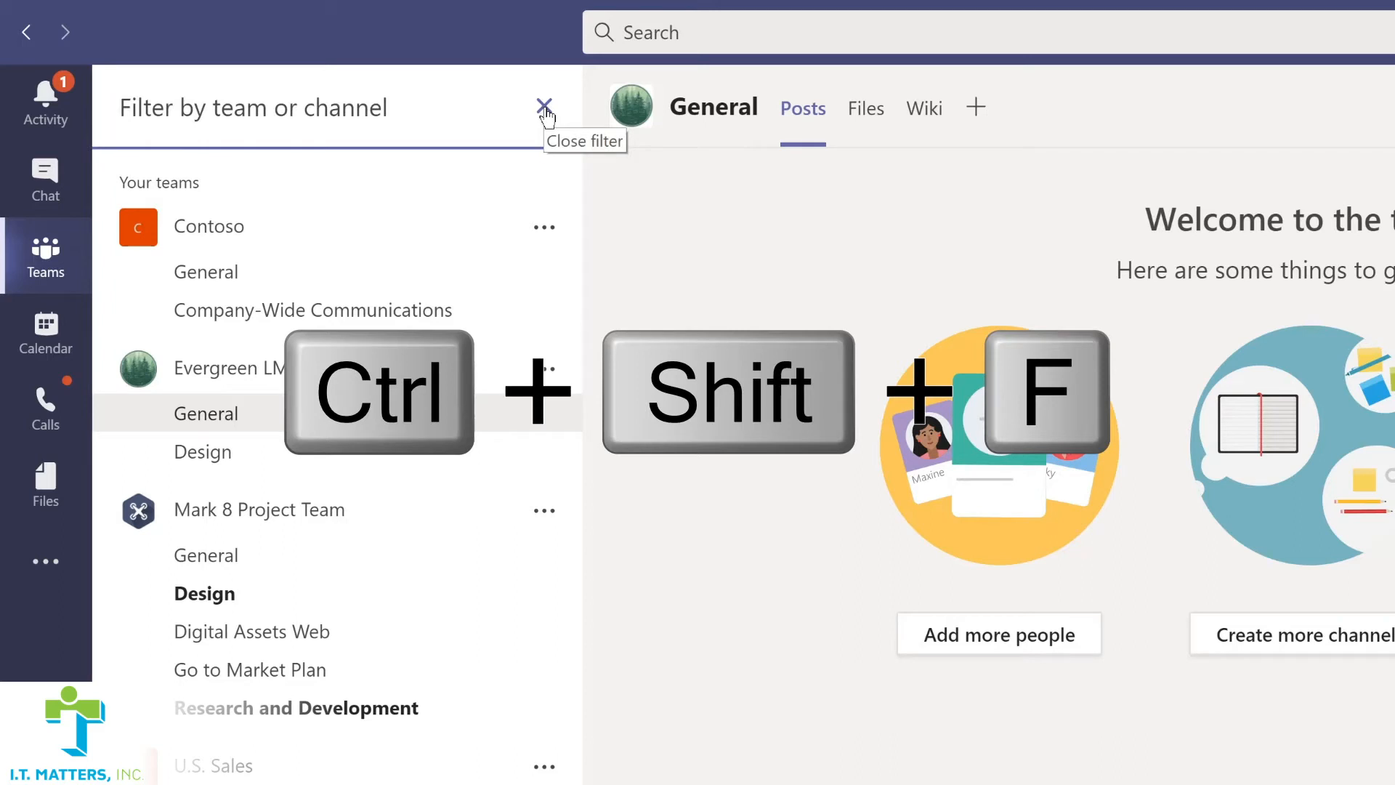
type("marketing")
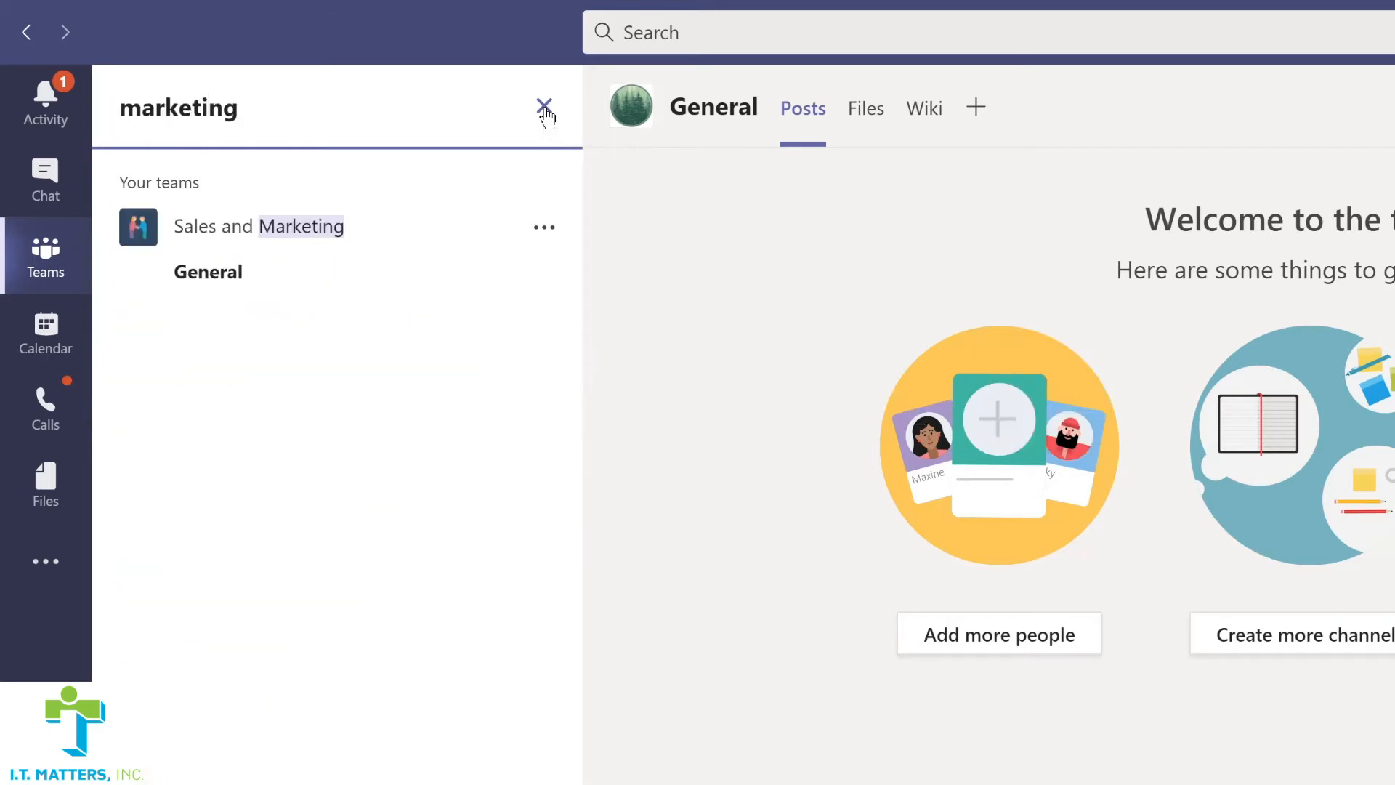
key("ctrl+a")
type("proj")
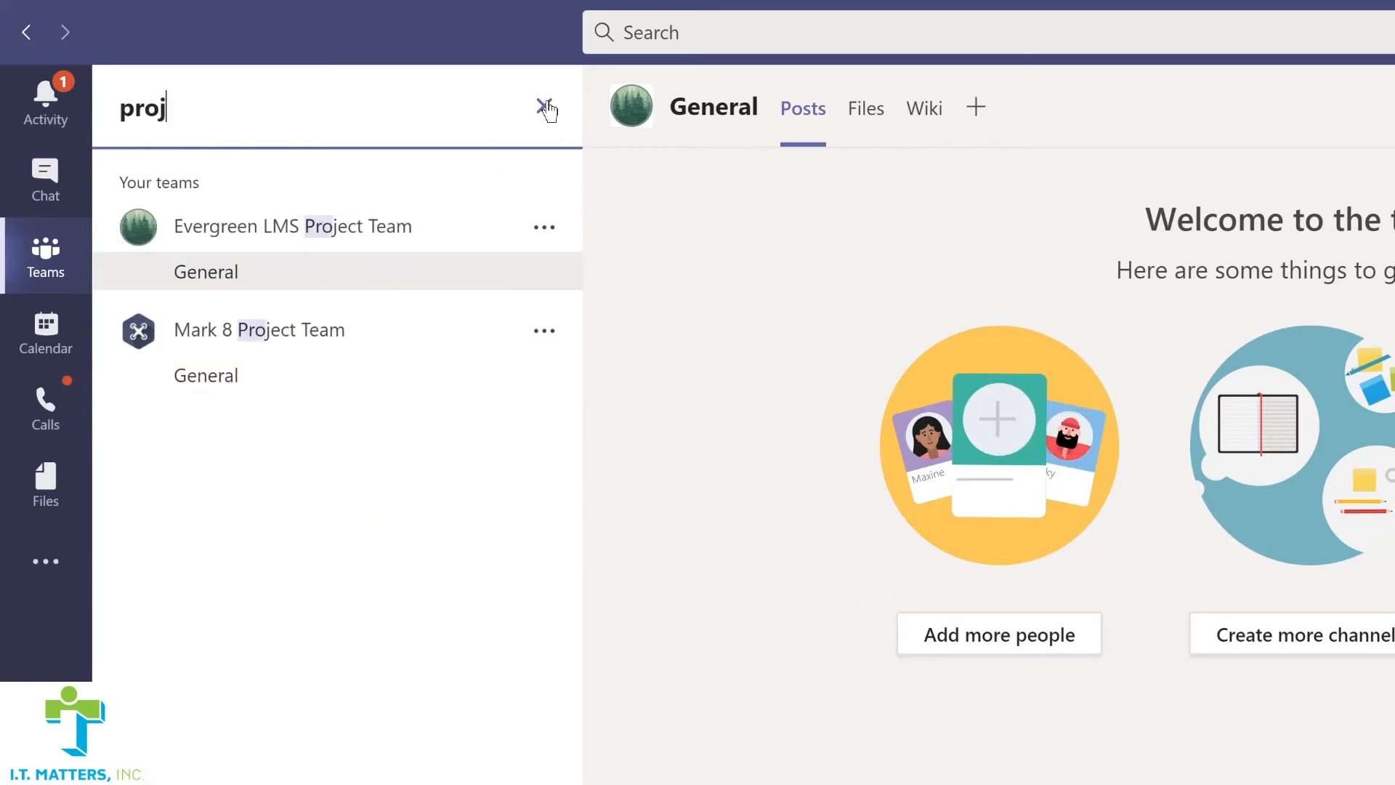
type("ect")
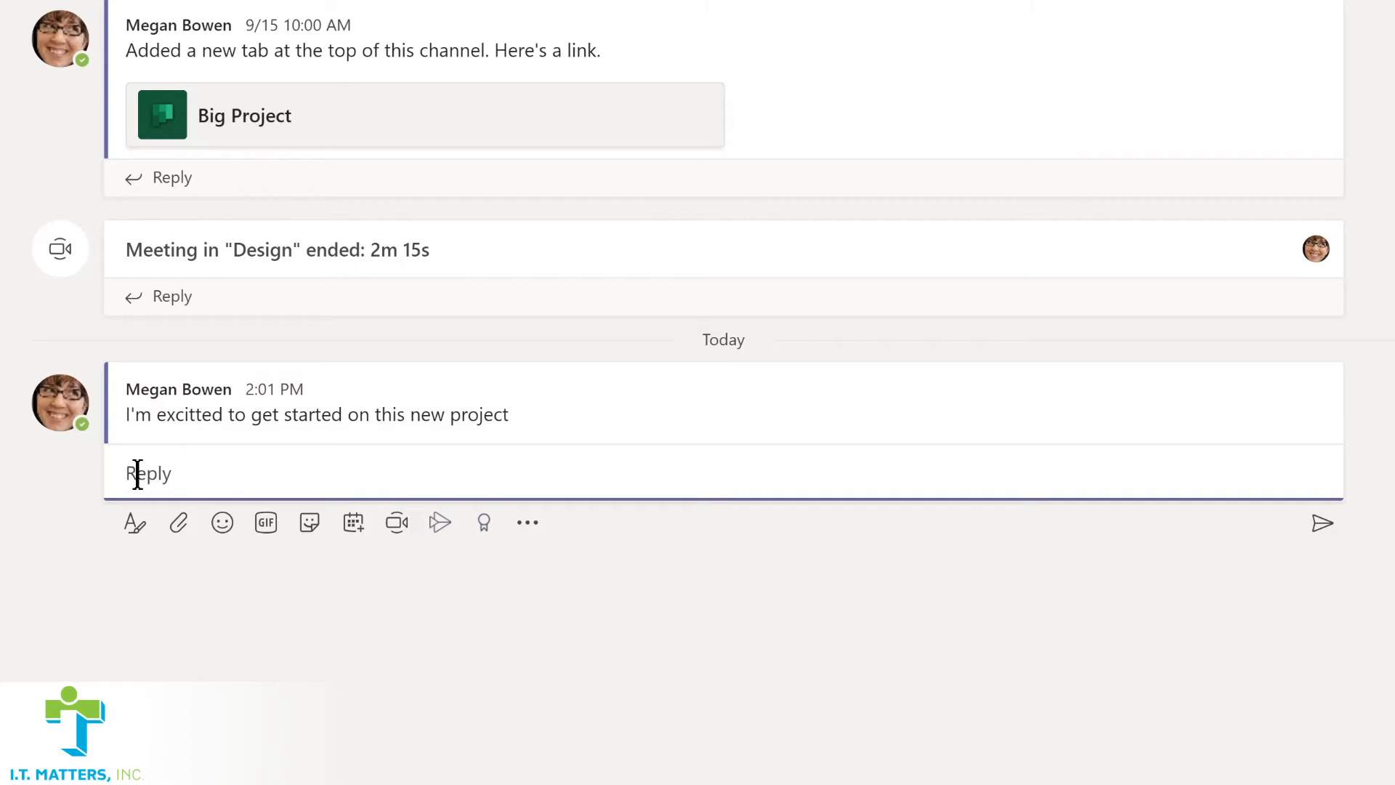
Edit the posted message about the new project and correct the misspelled word to "excited".
mouse_move(460, 406)
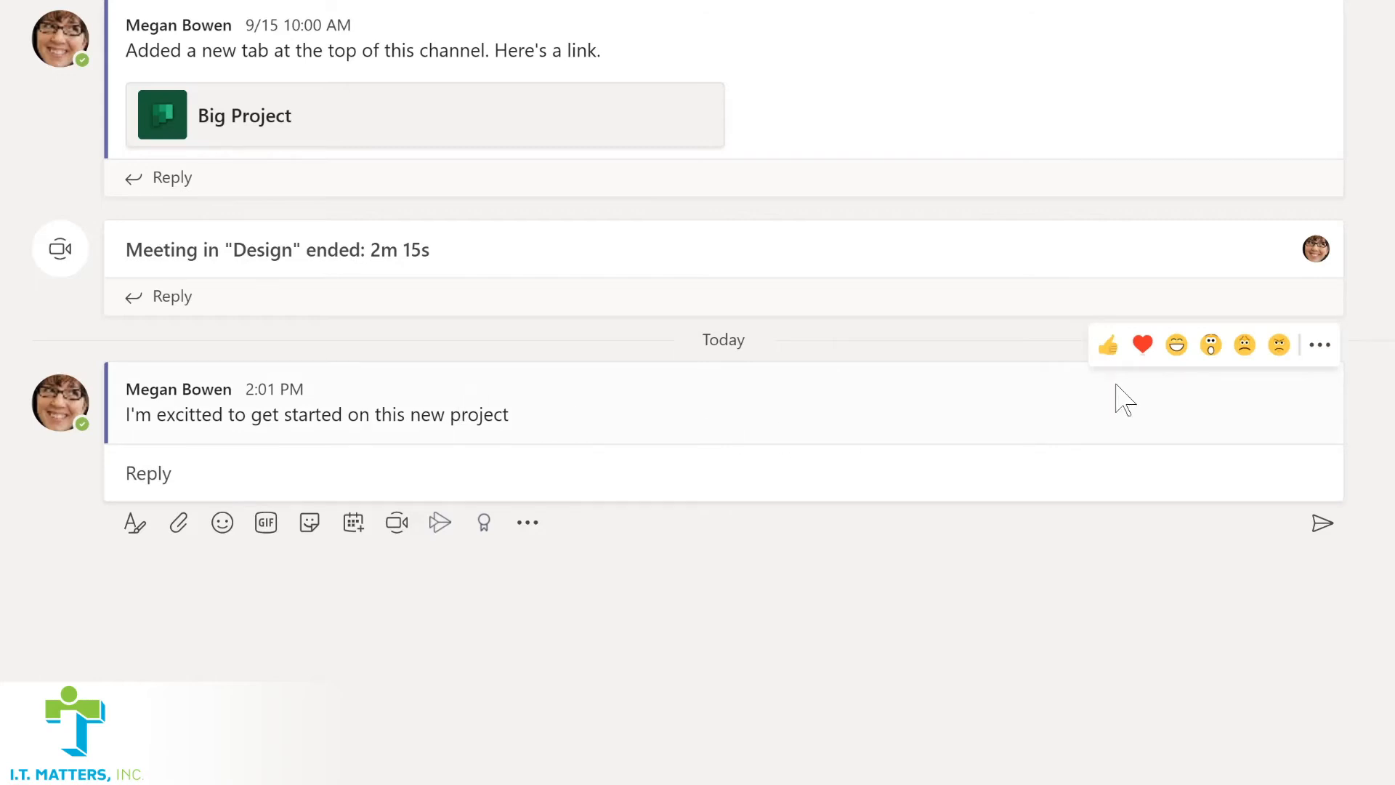
left_click(1320, 347)
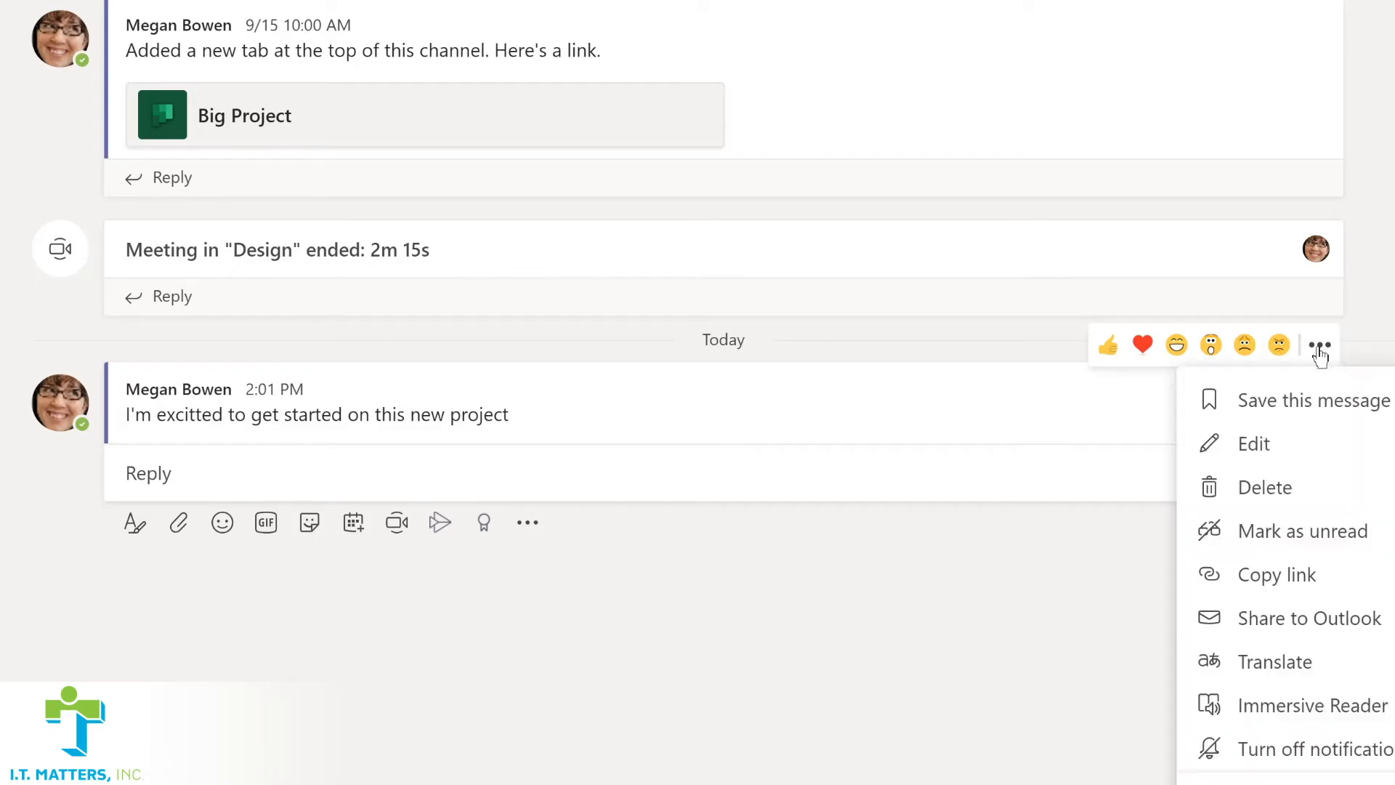
left_click(1294, 445)
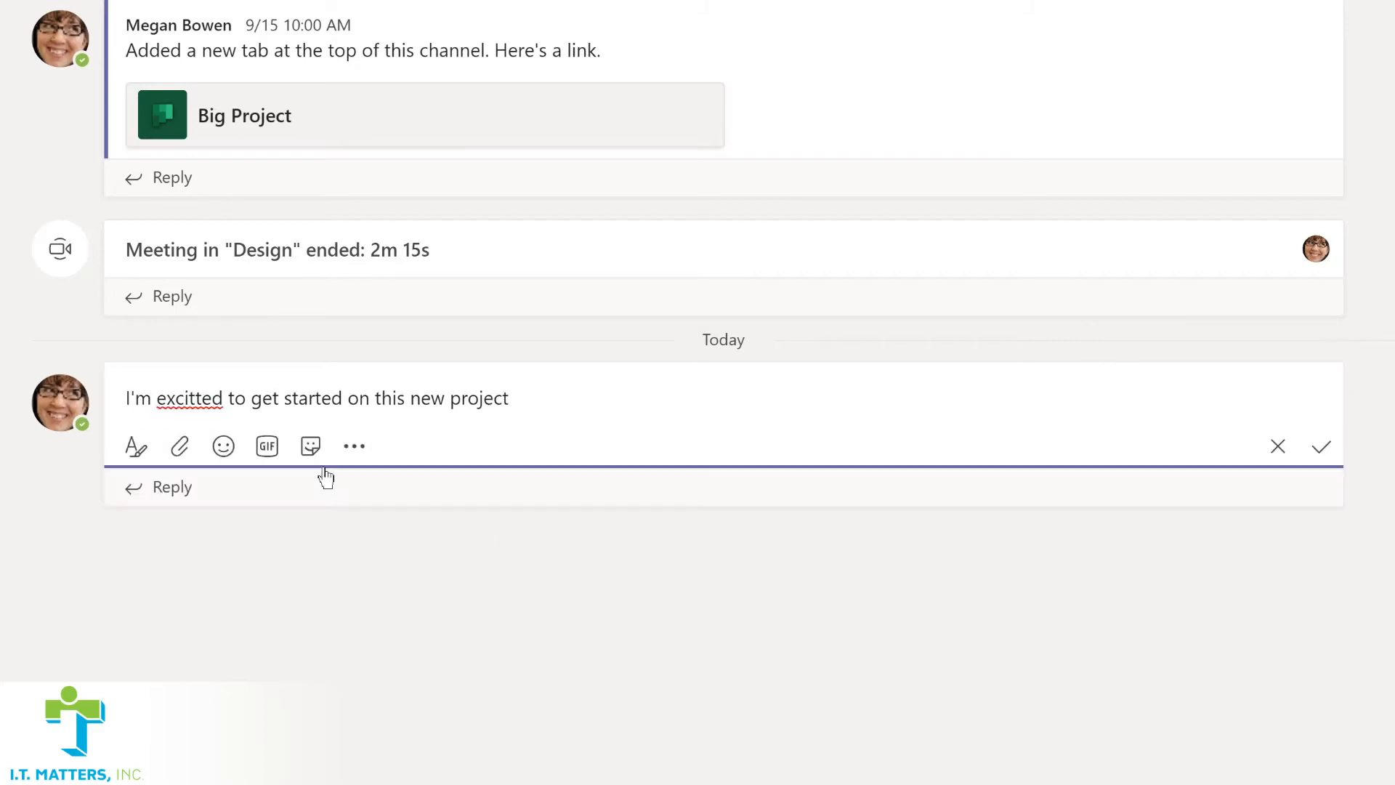
left_click(190, 398)
key("BackSpace")
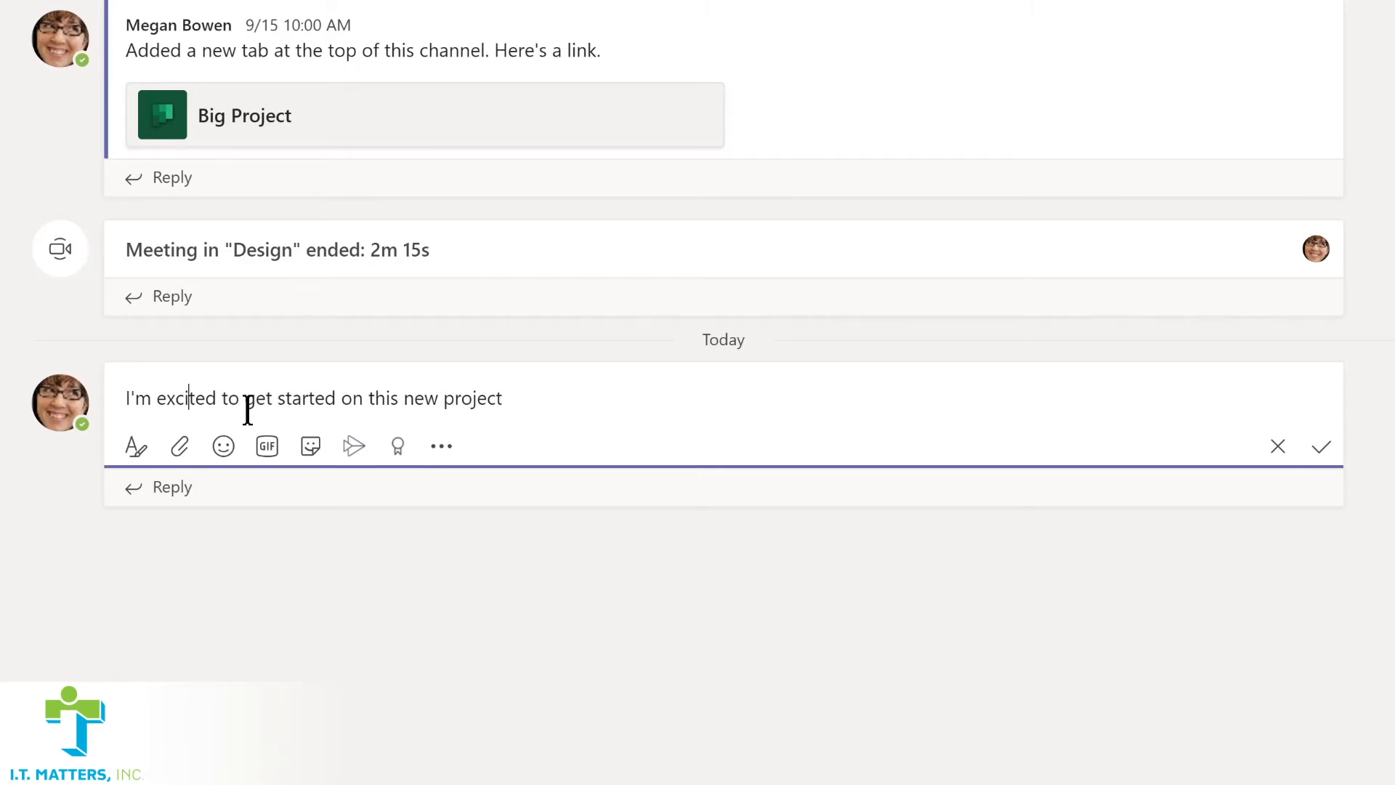
key("Home")
type("@")
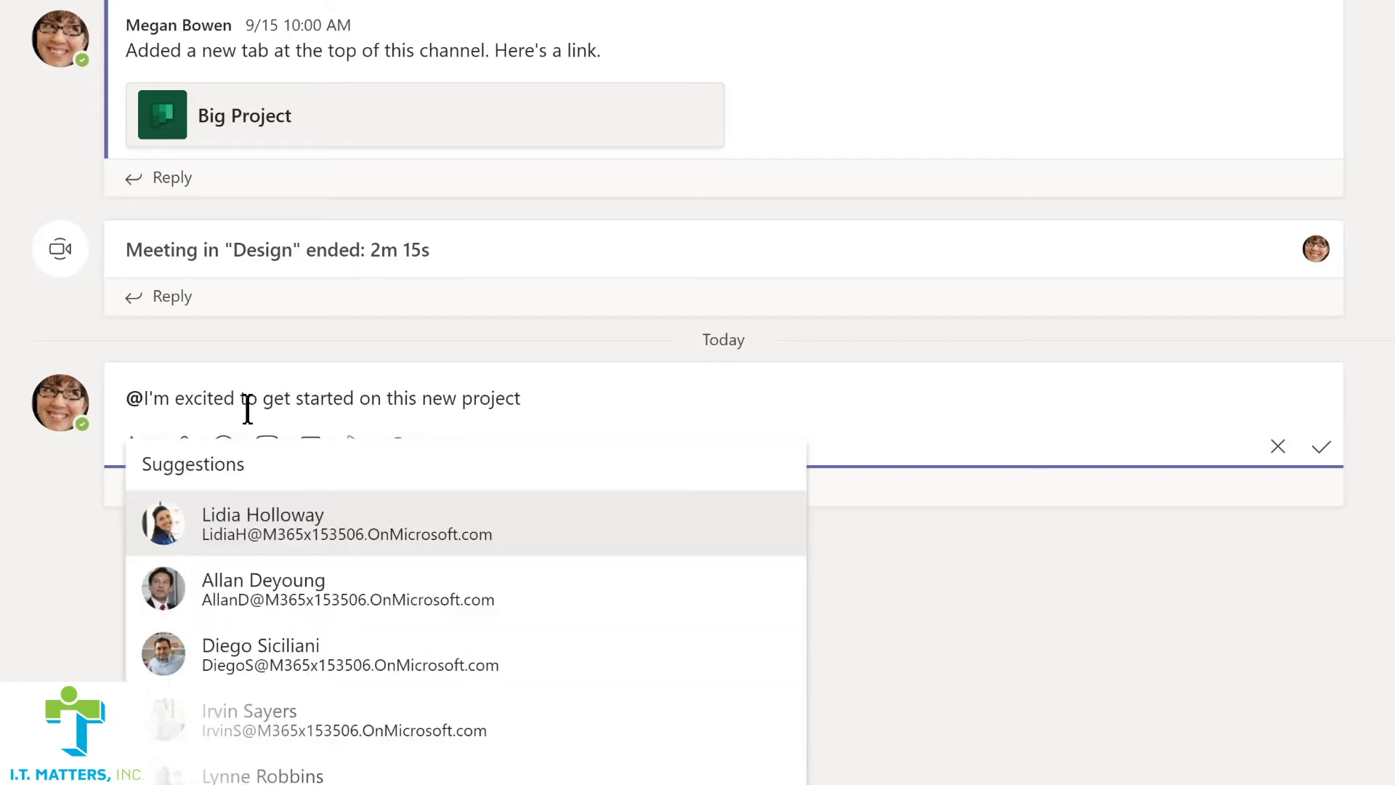
type("de")
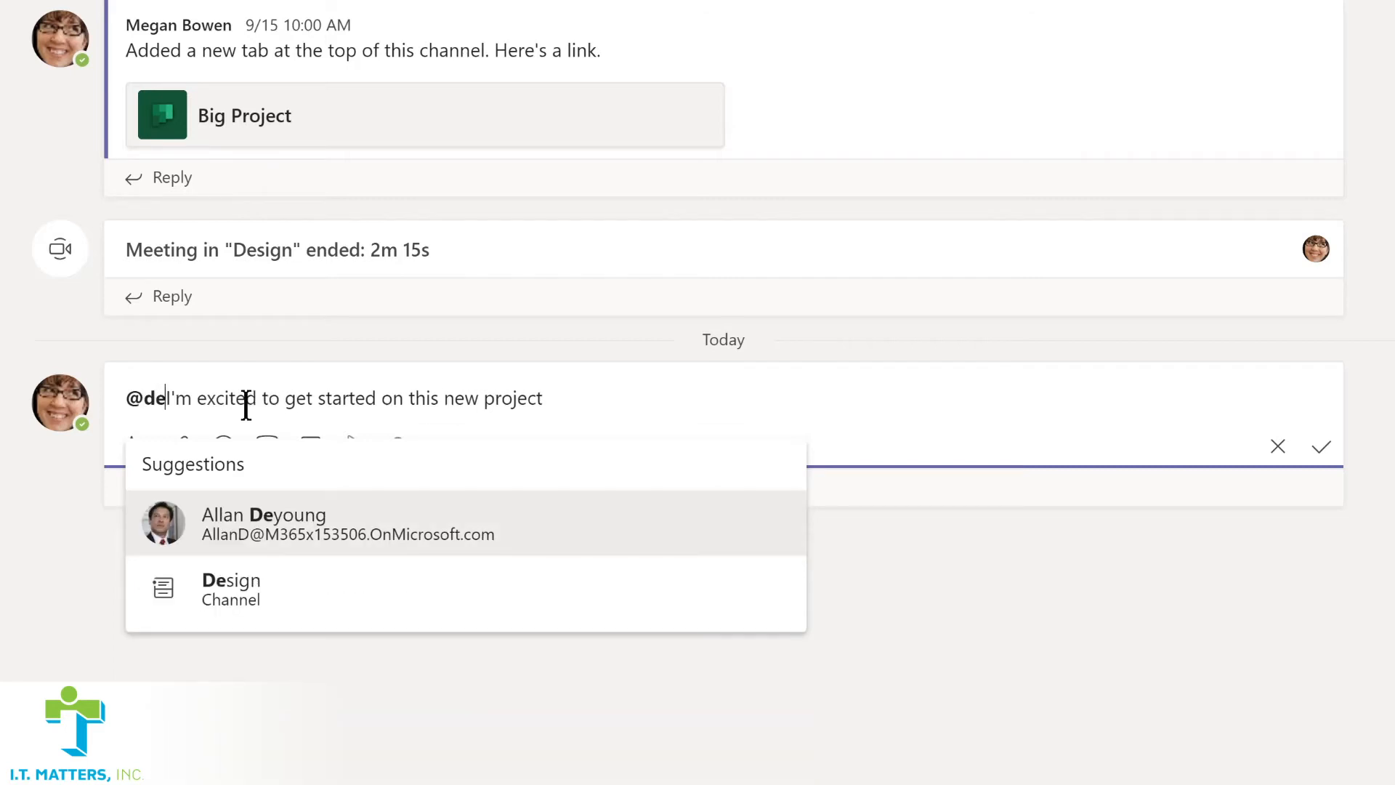
left_click(214, 590)
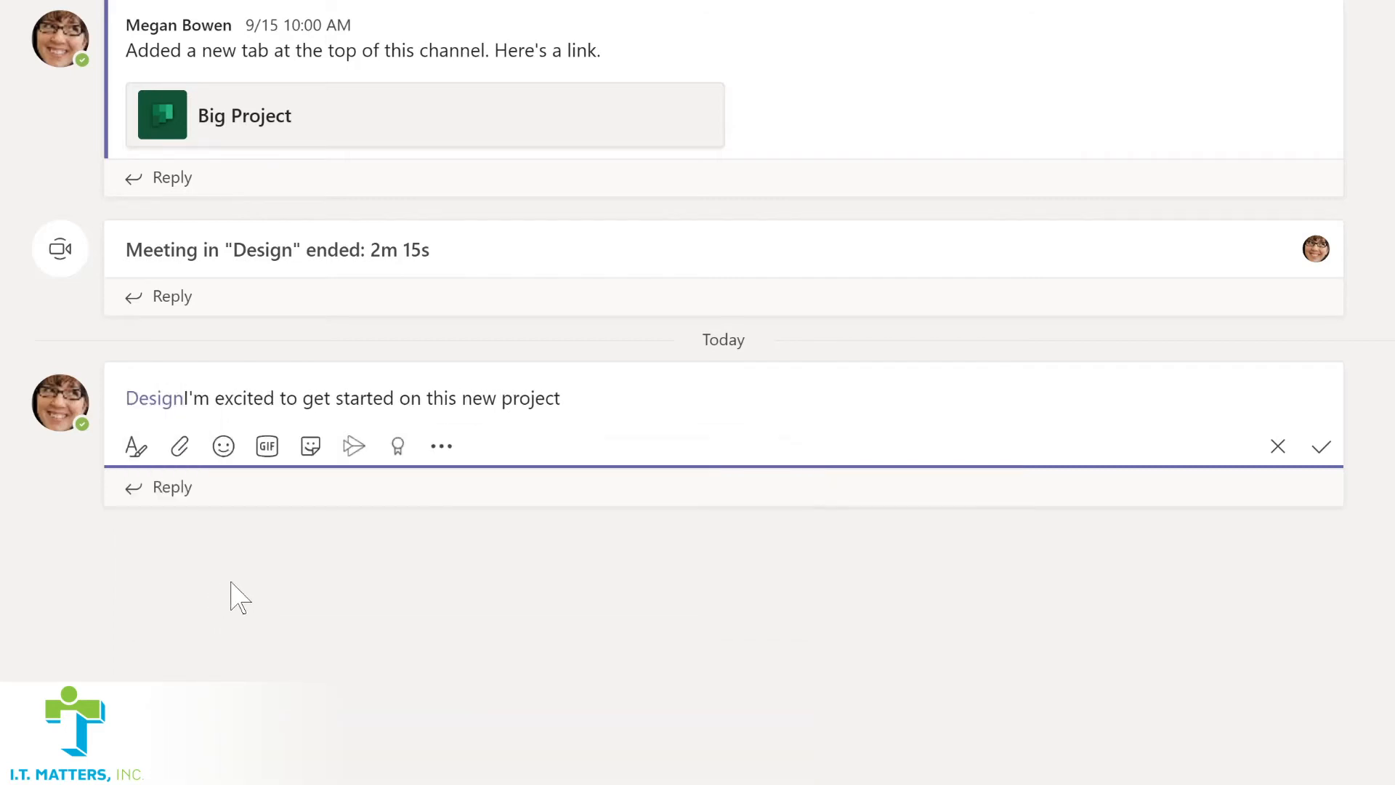
type(",")
Insert "LMS" before "project", end the message with an exclamation mark, and save the edited message.
left_click(530, 401)
type("LMS")
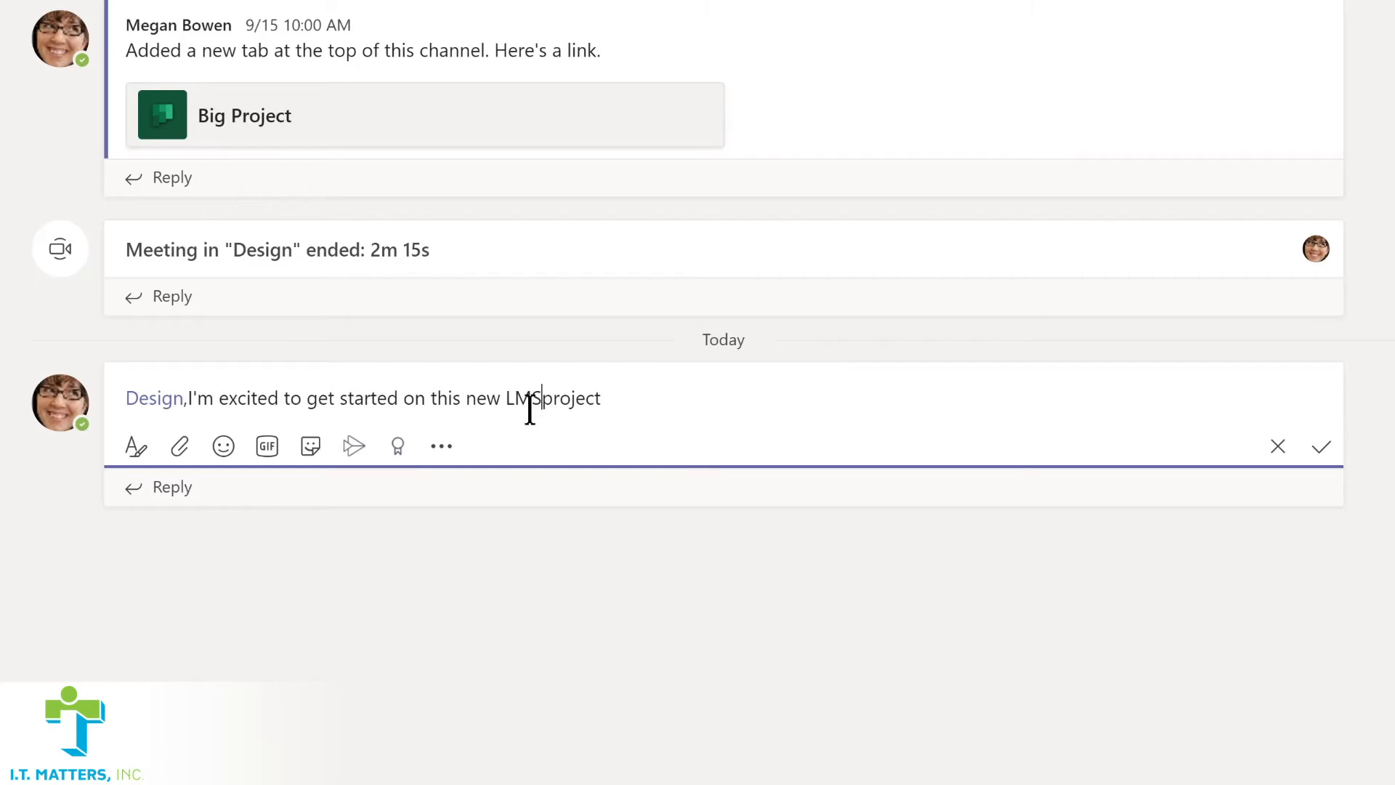
key("End")
type("!")
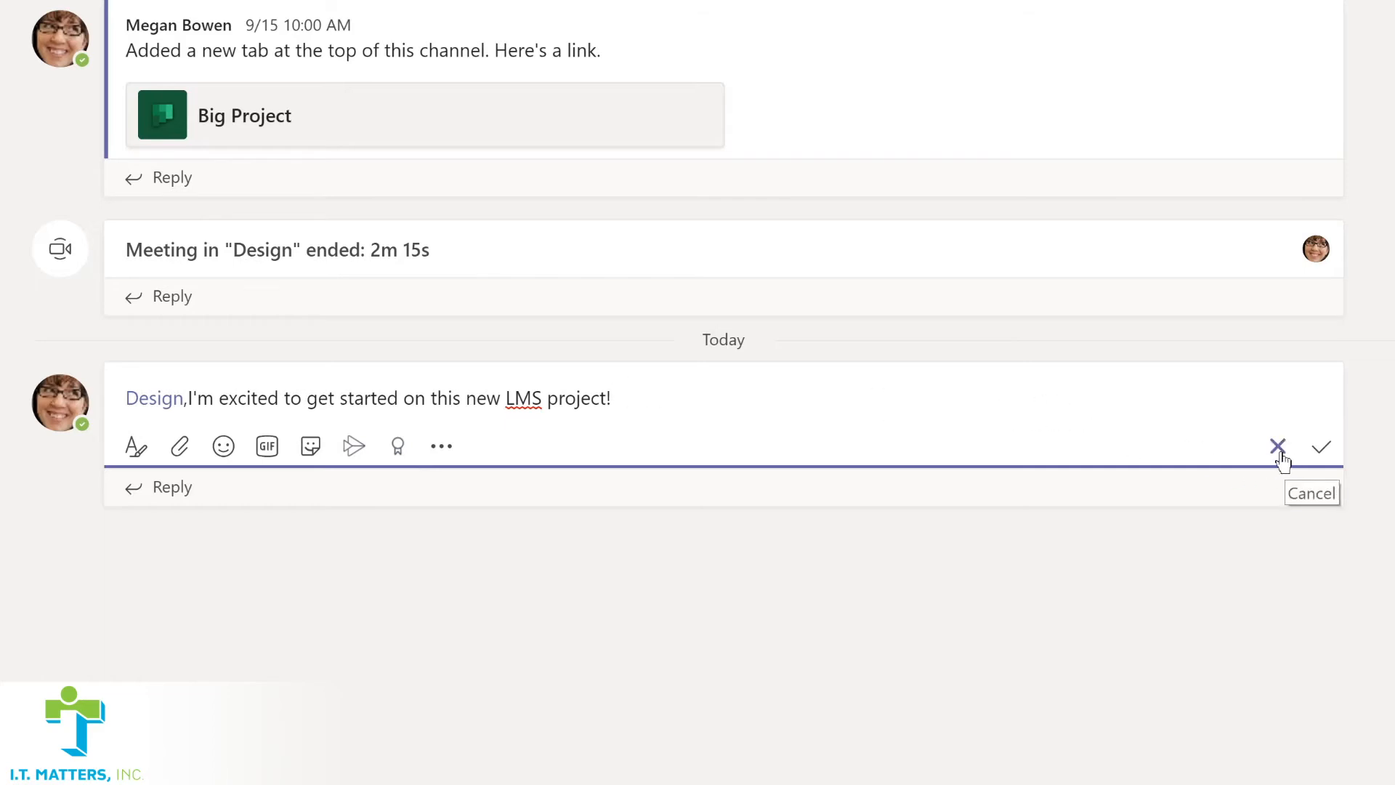
left_click(1320, 449)
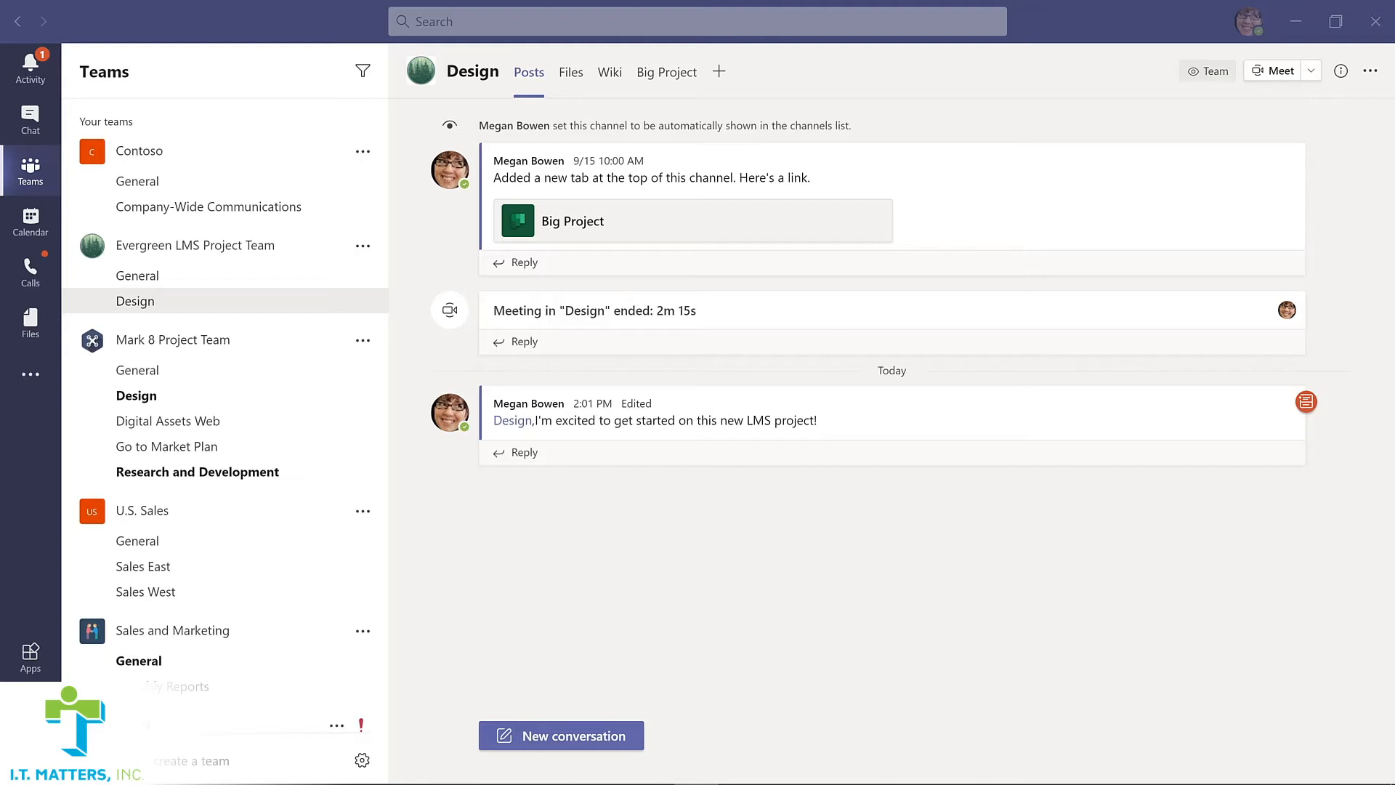
Create a private channel named "Budget and Financials" in the Evergreen LMS Project Team.
left_click(363, 247)
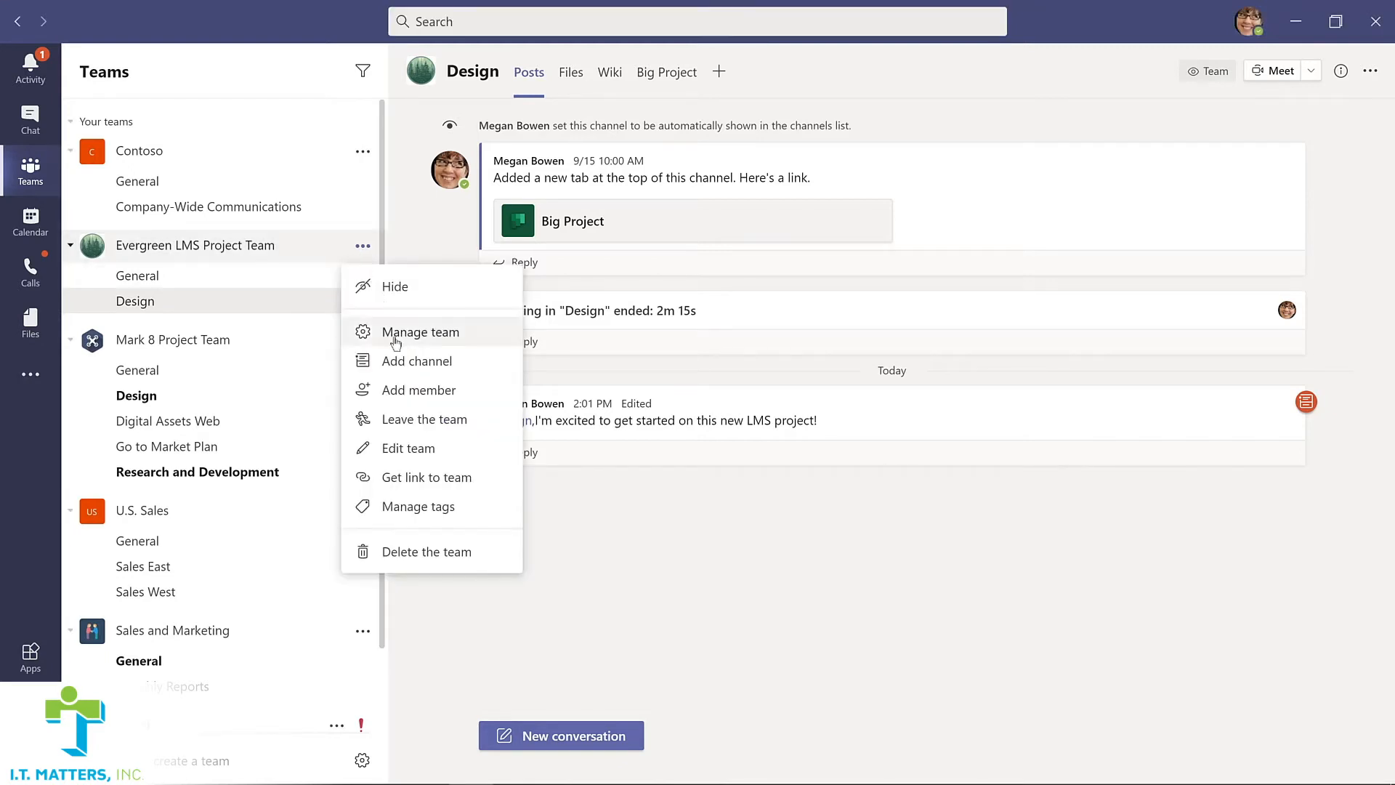
left_click(405, 362)
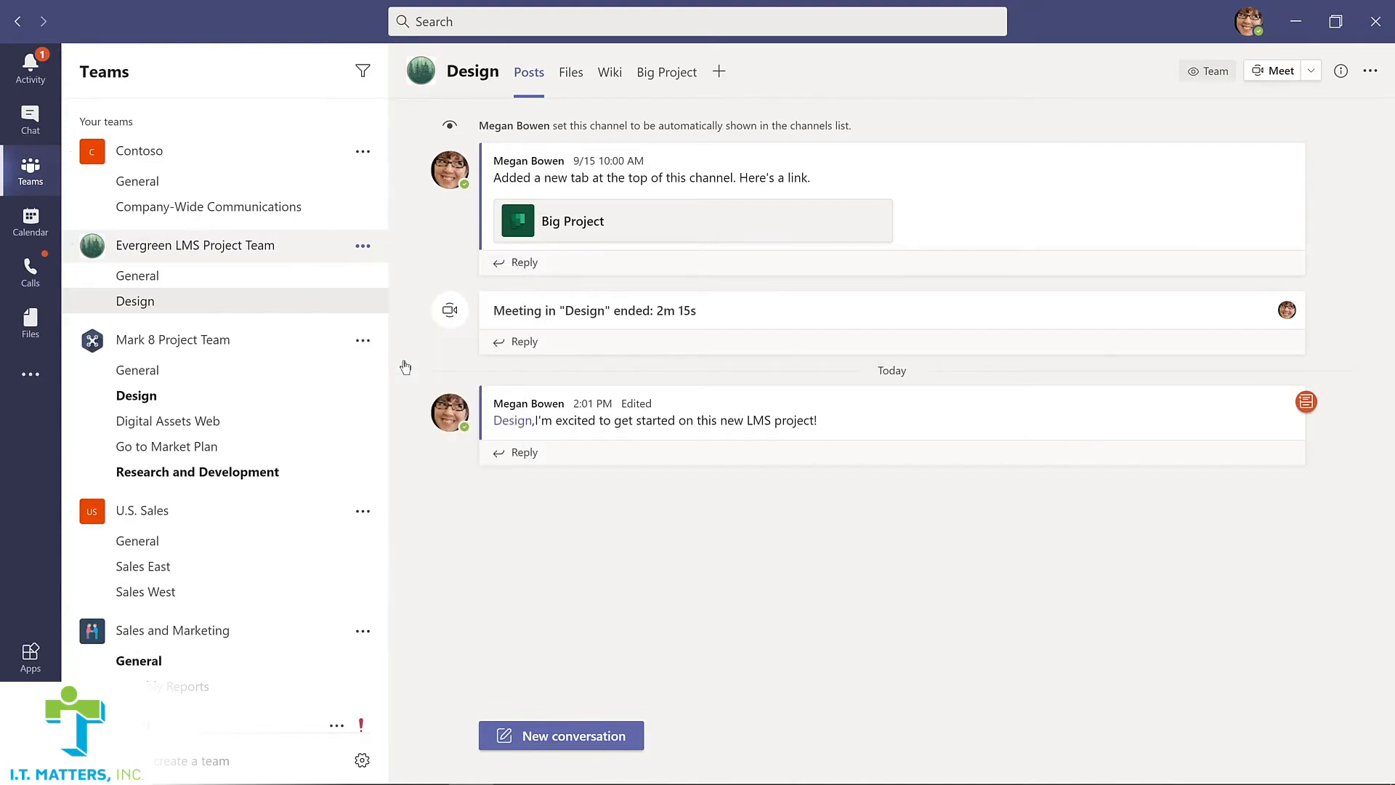
type("Budget and Financials")
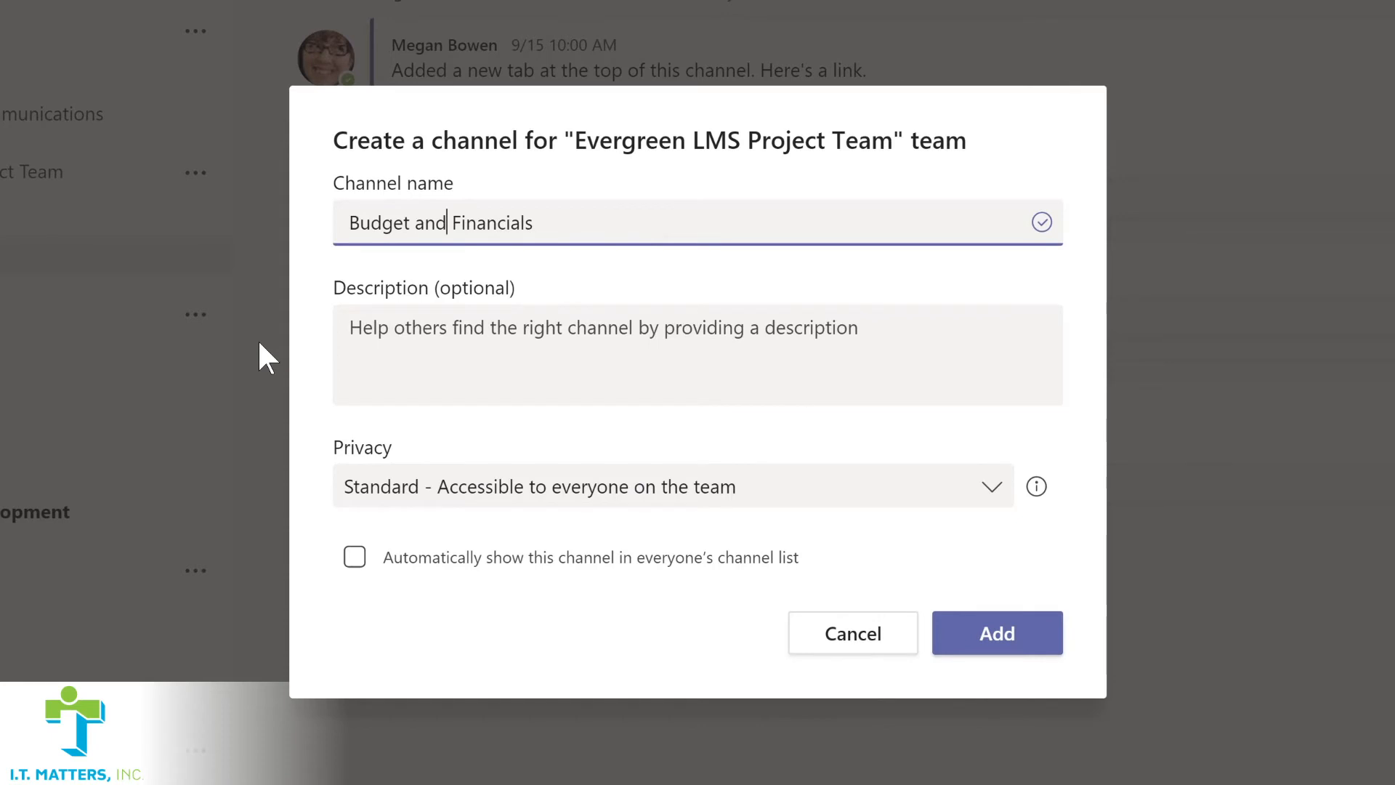
left_click(992, 490)
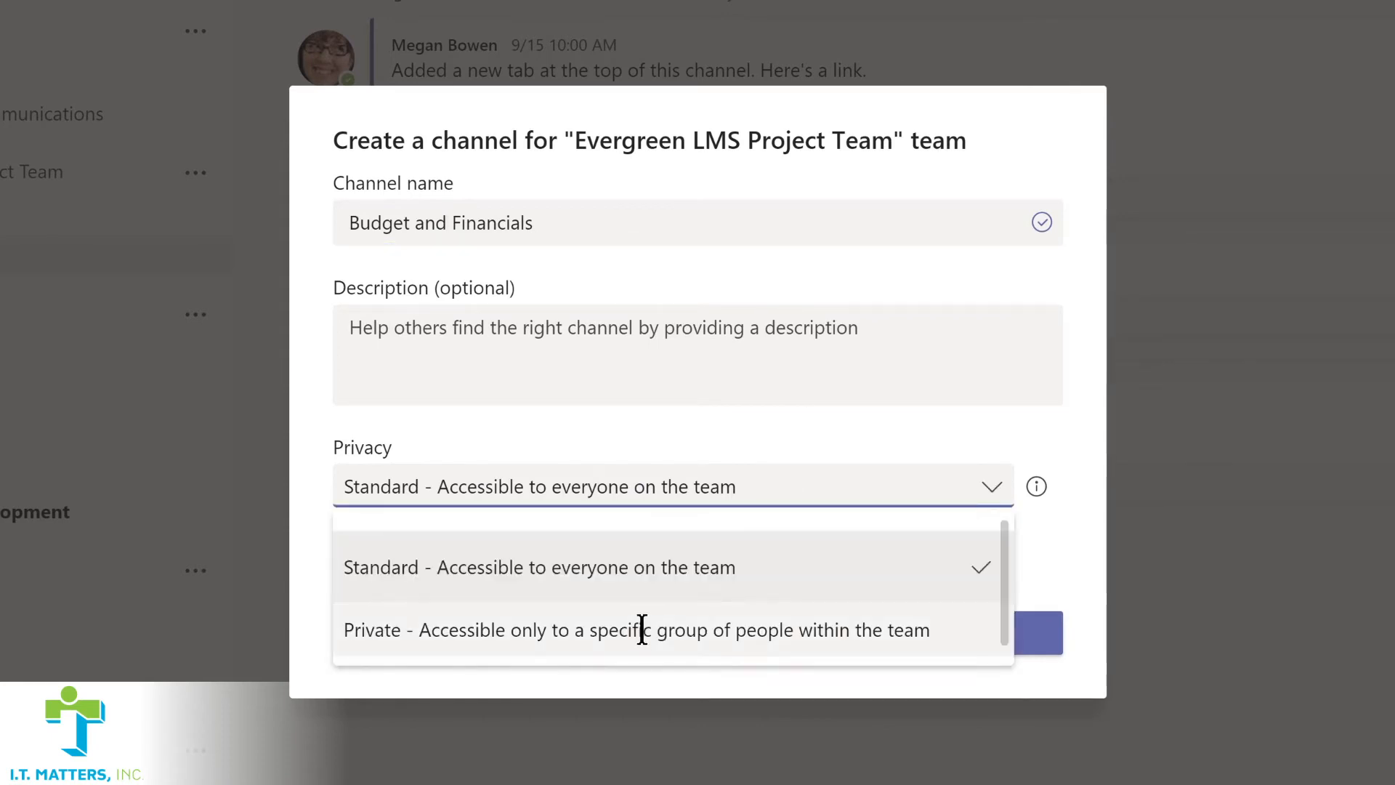
left_click(643, 629)
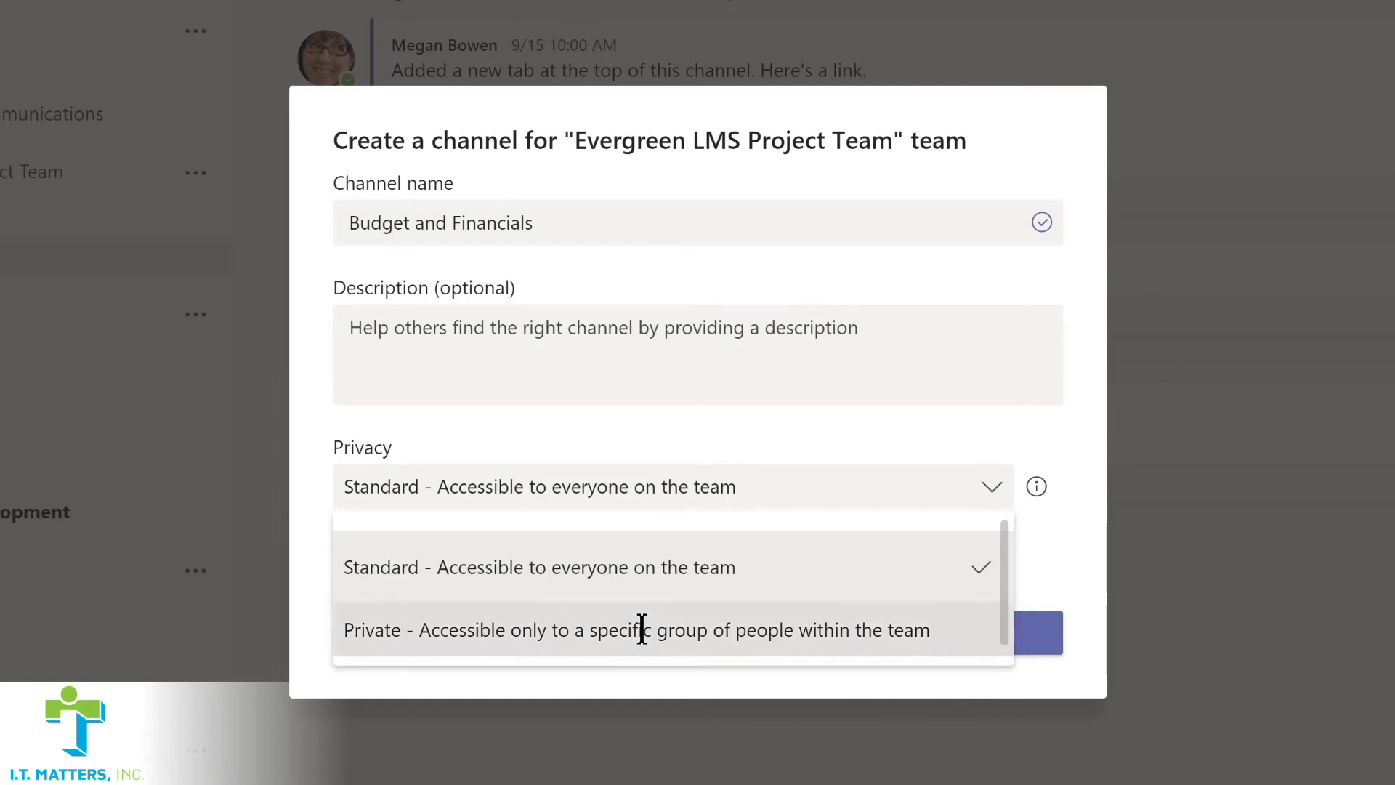
left_click(975, 640)
Add the director and the product manager by name as members of the Budget and Financials channel.
type("lidia")
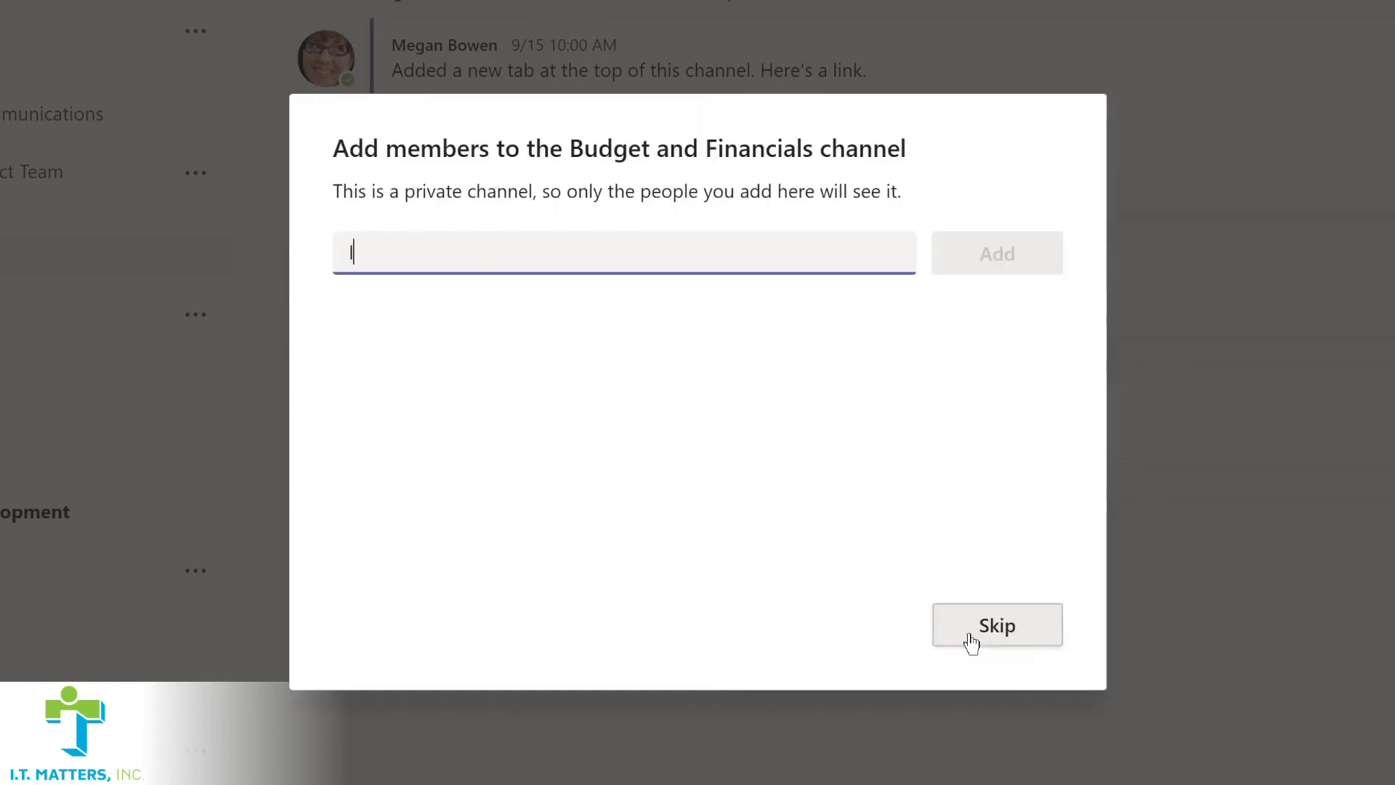
key("Return")
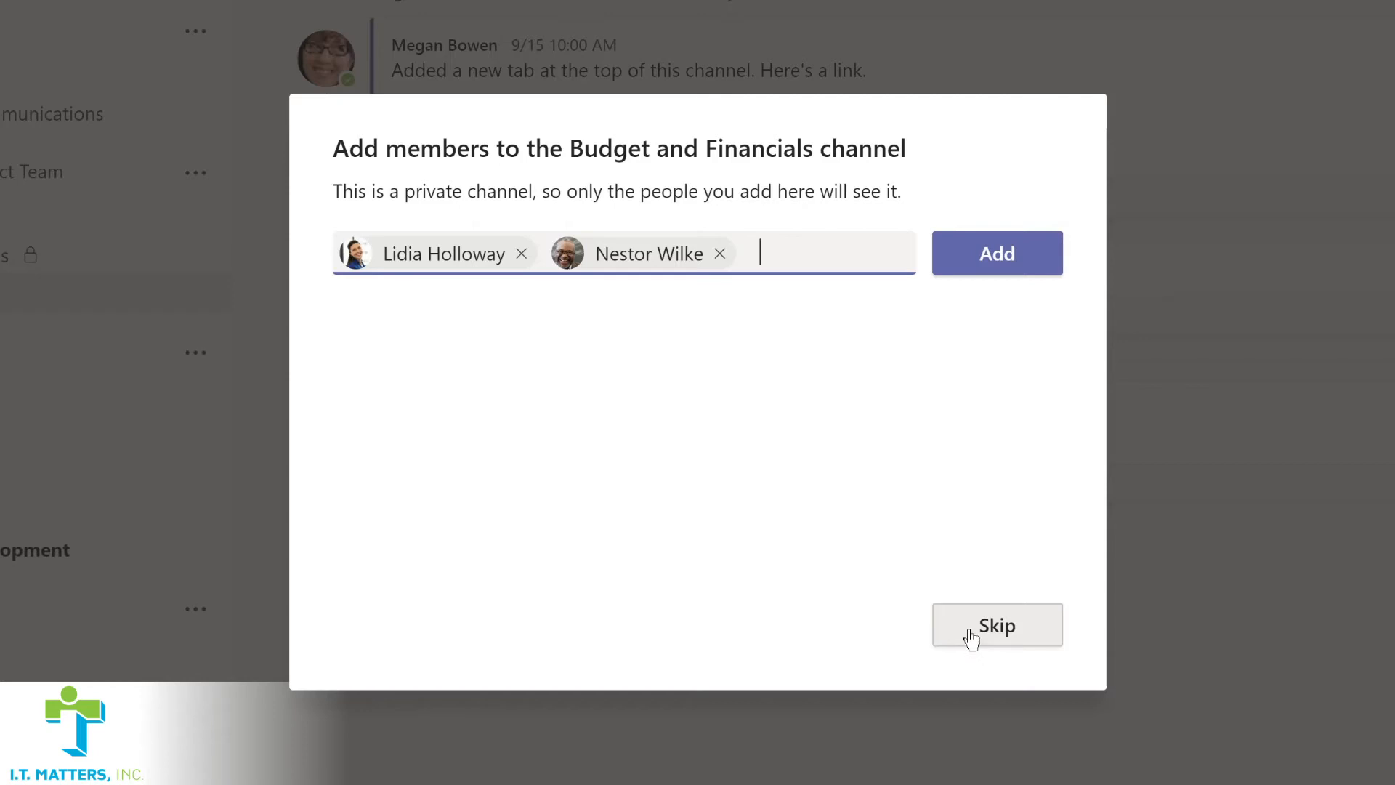
left_click(980, 260)
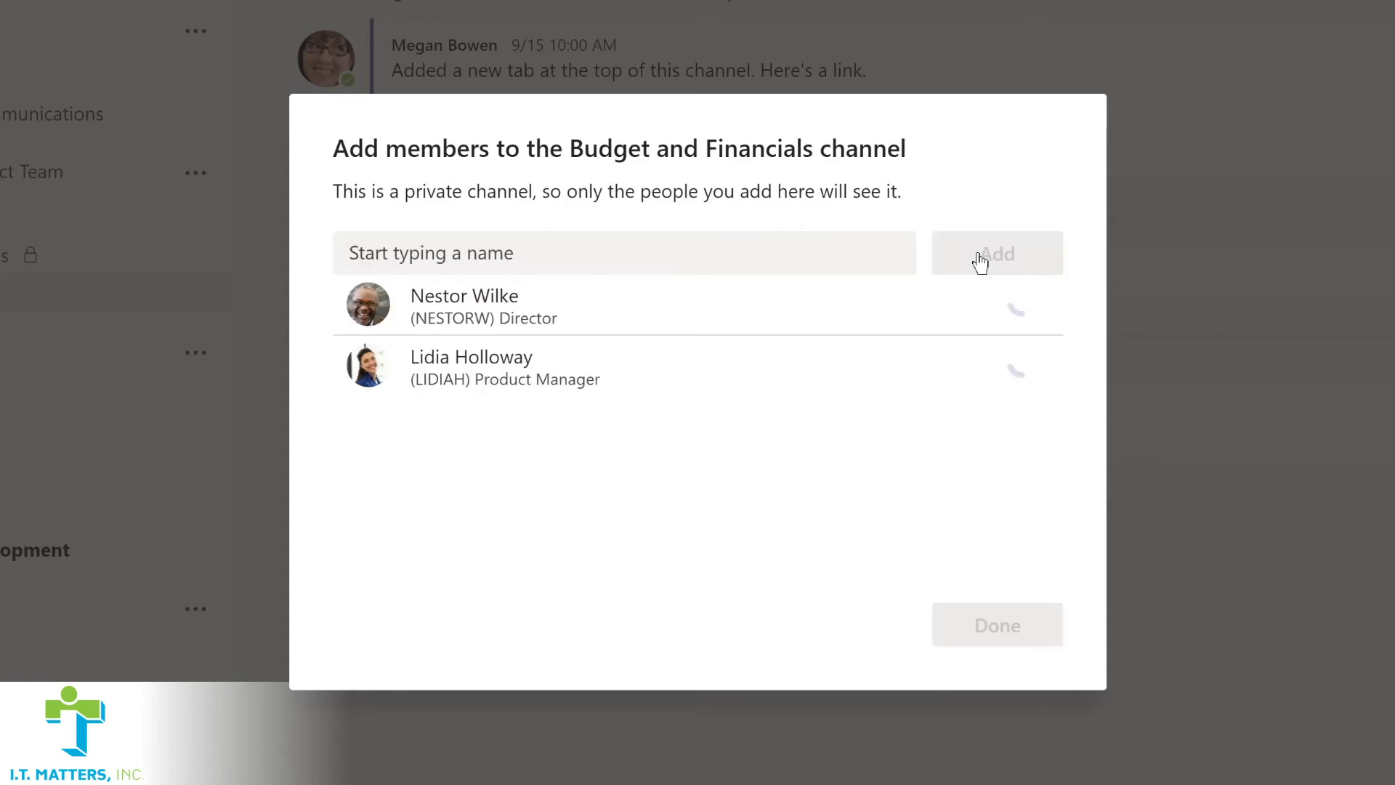
Give both added members the Owner role in the Budget and Financials channel and finish the member setup.
left_click(981, 311)
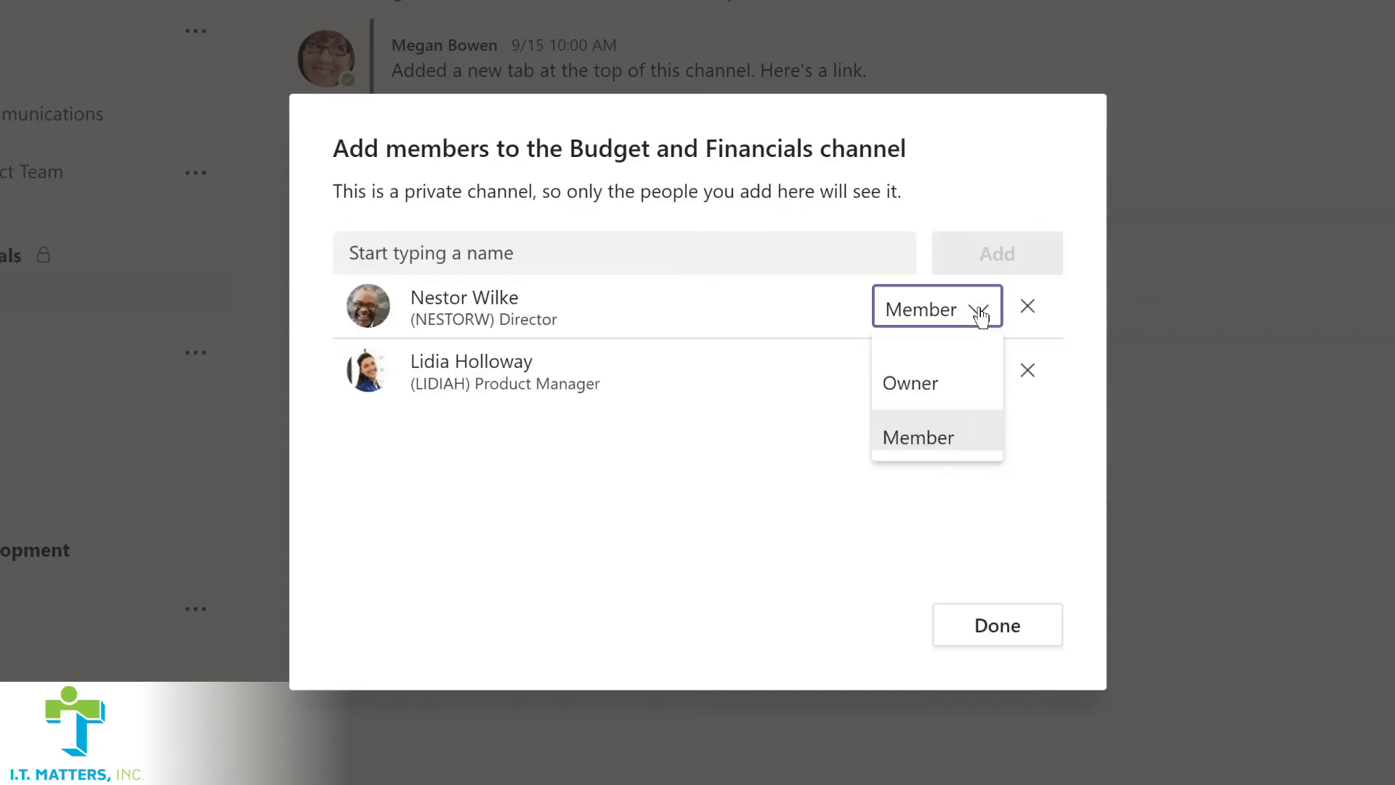
left_click(930, 378)
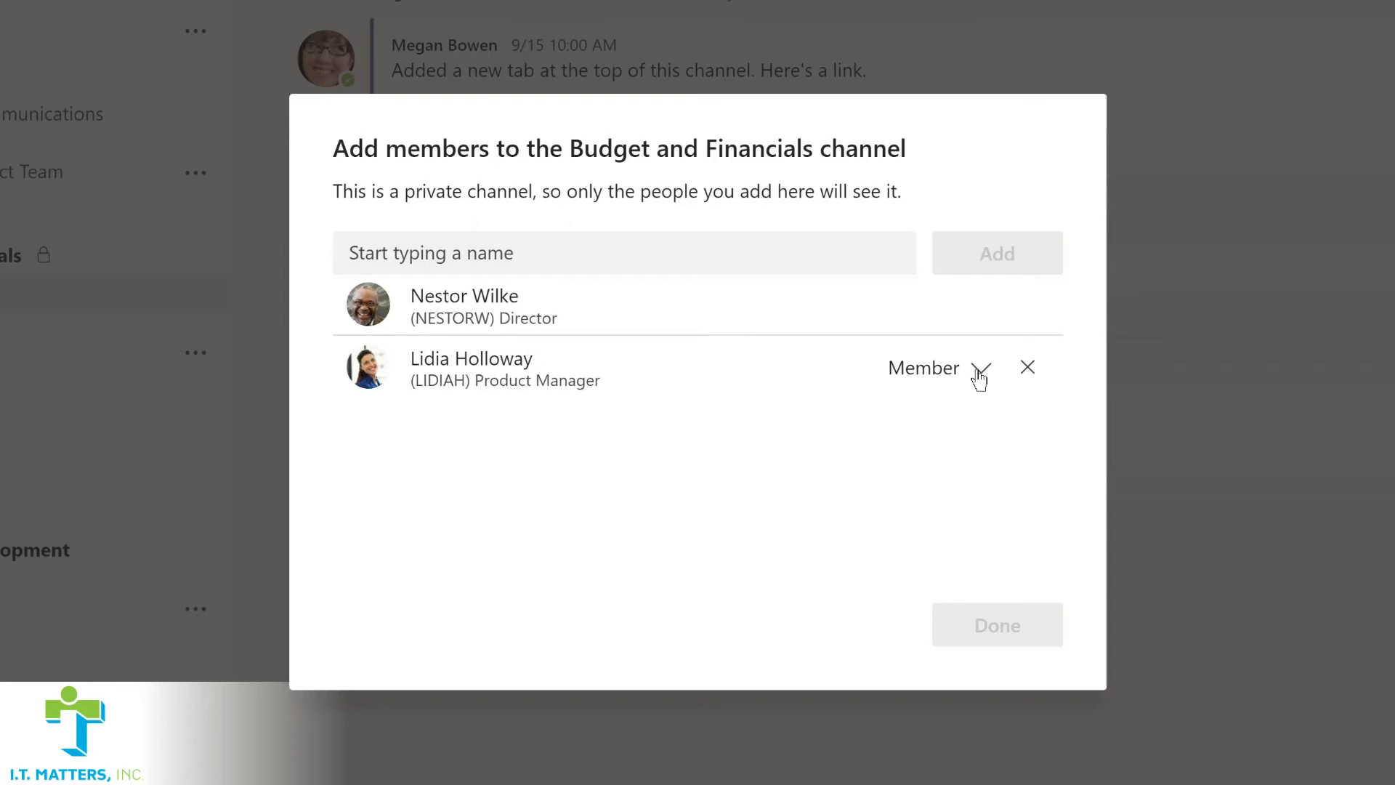
left_click(978, 374)
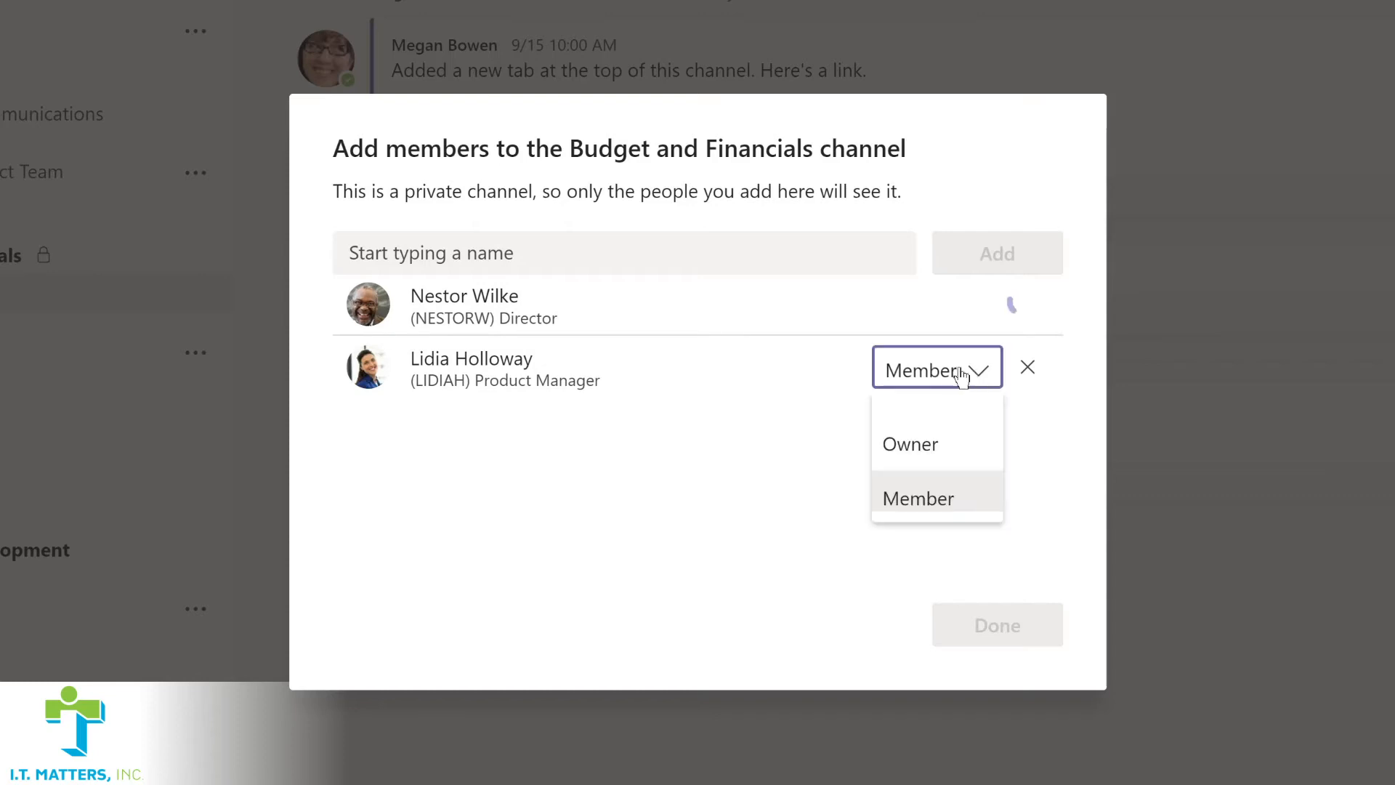
left_click(914, 442)
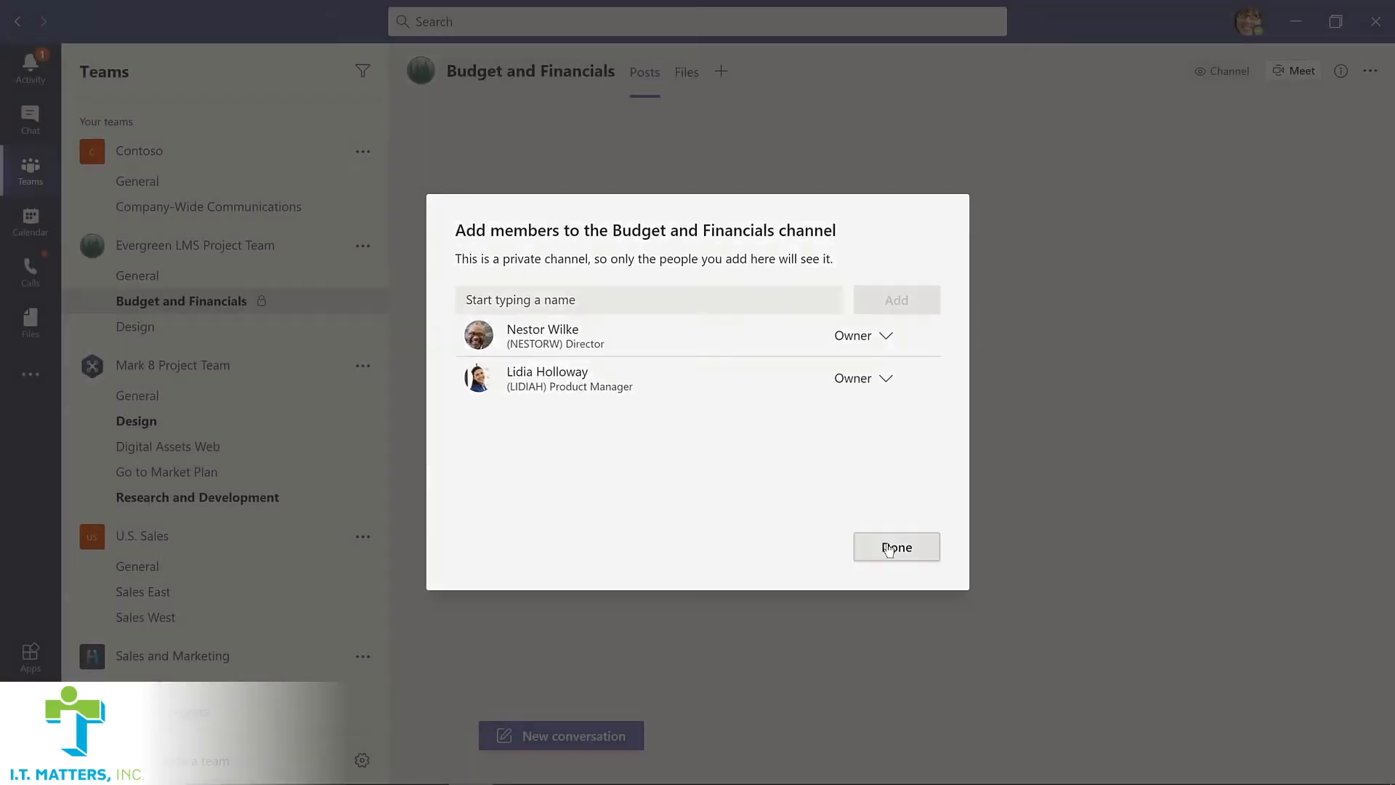
left_click(887, 550)
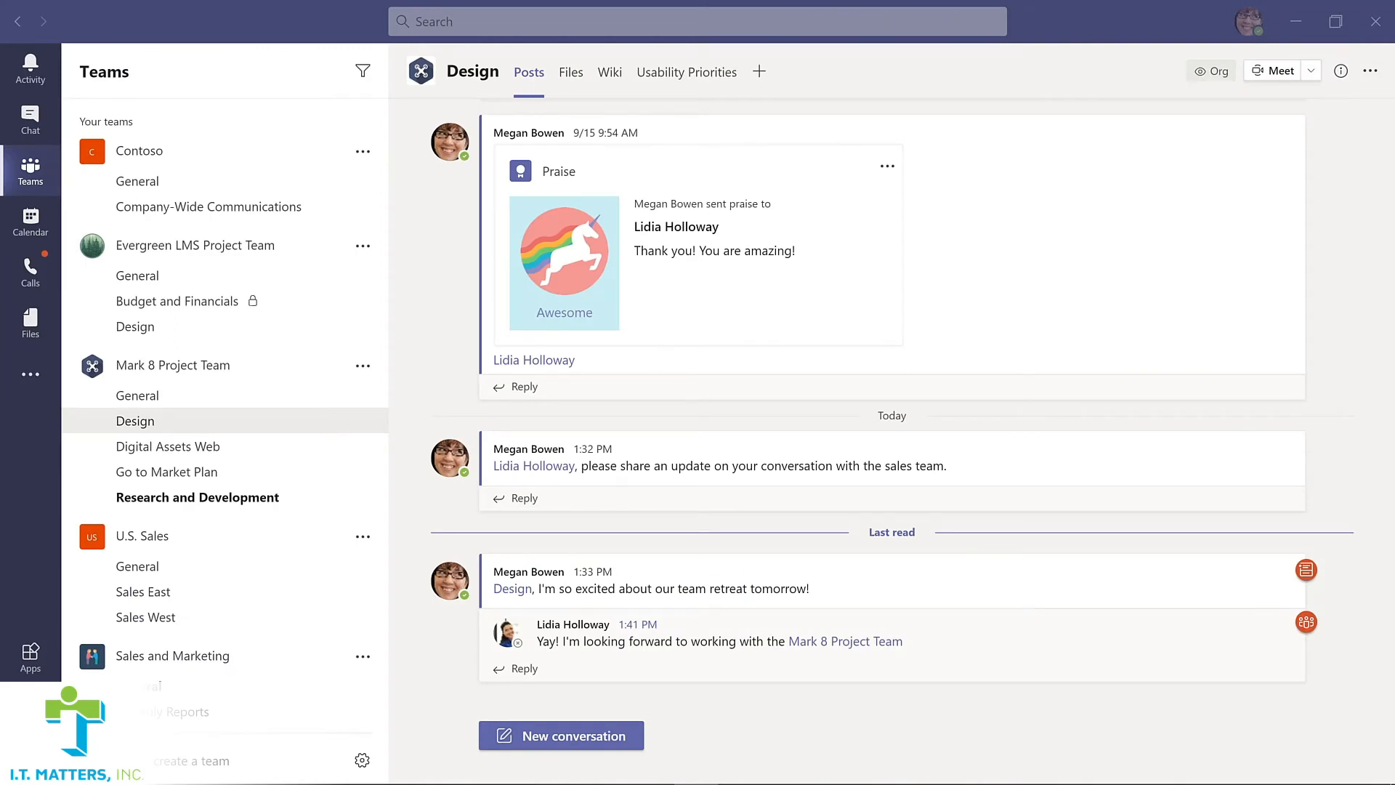
Make the Contoso Marketing Principles-2021 presentation from the Design channel's files a tab in that channel.
left_click(571, 76)
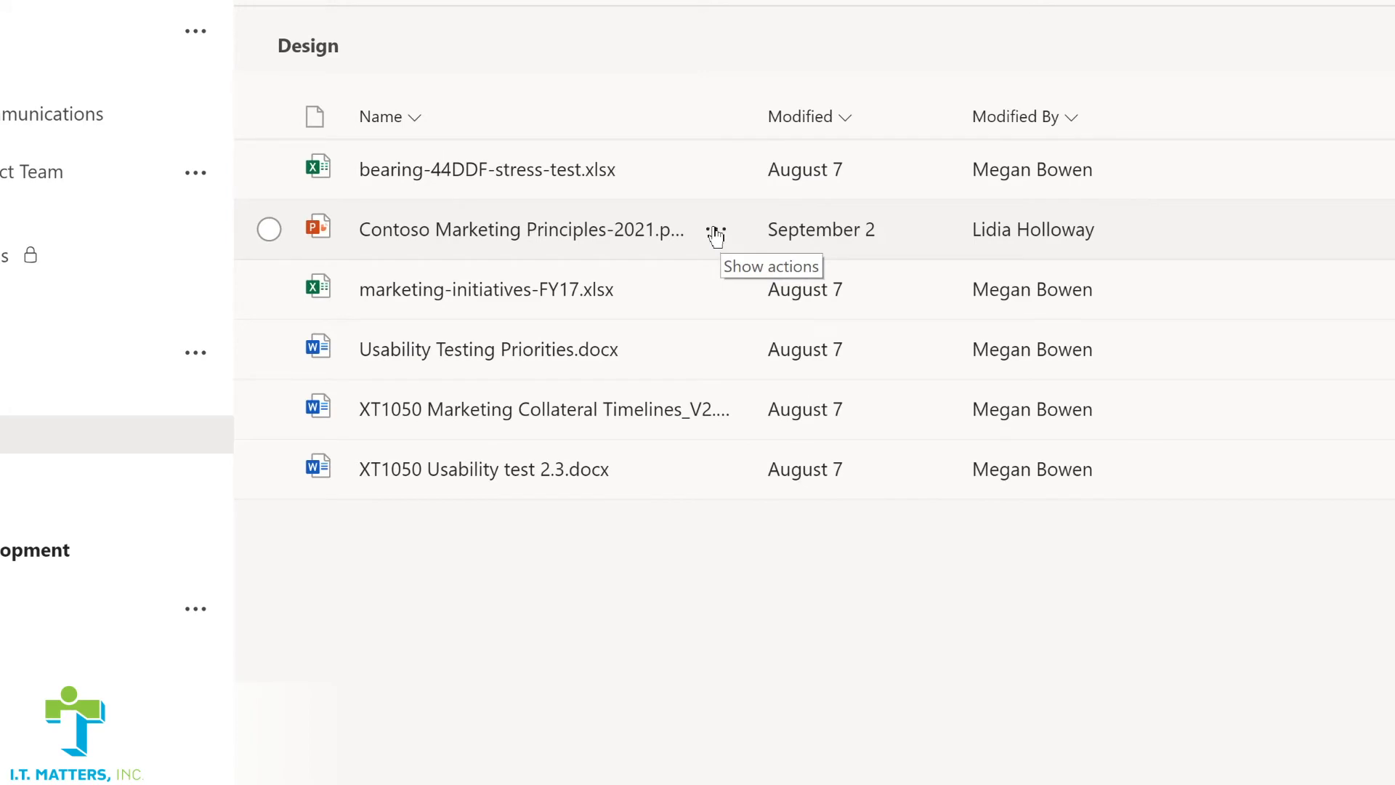
left_click(716, 233)
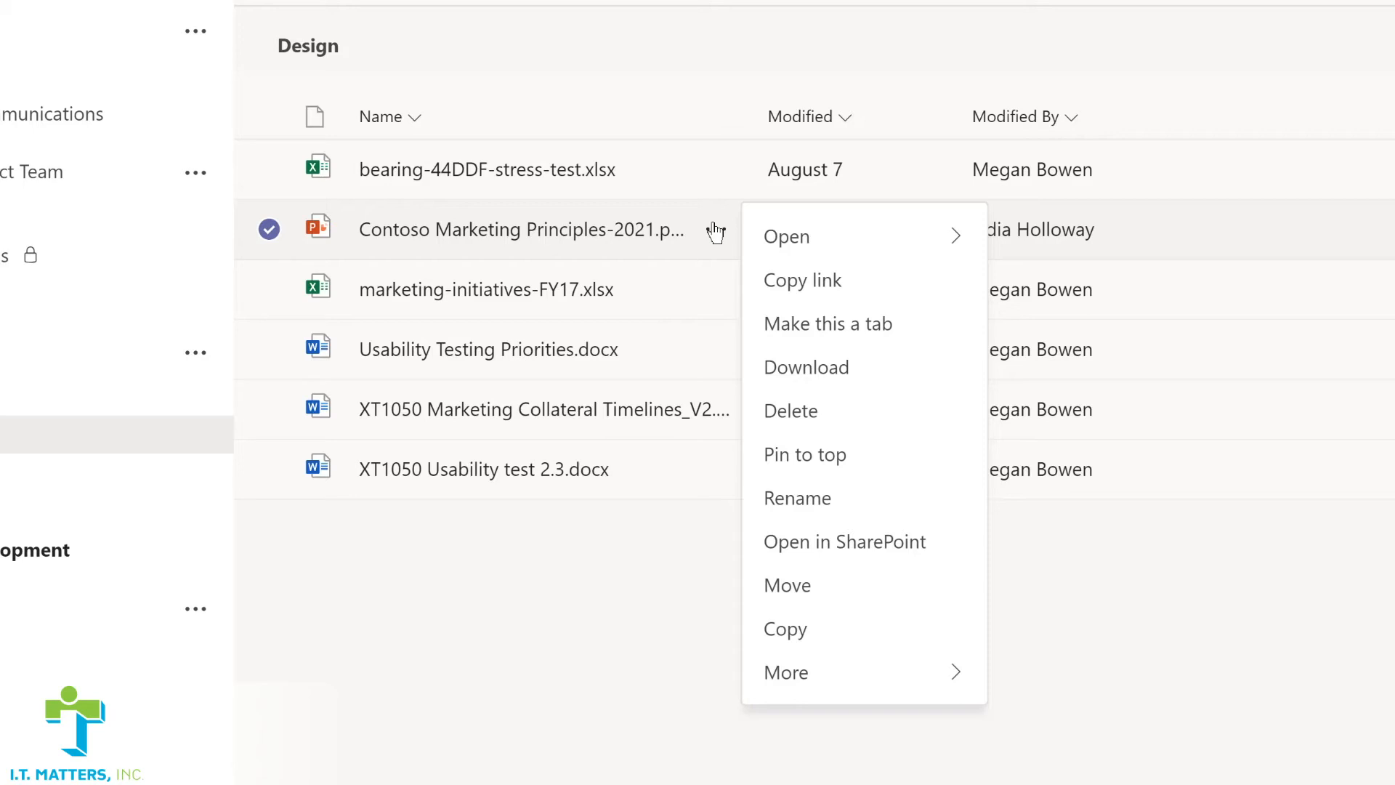
left_click(823, 325)
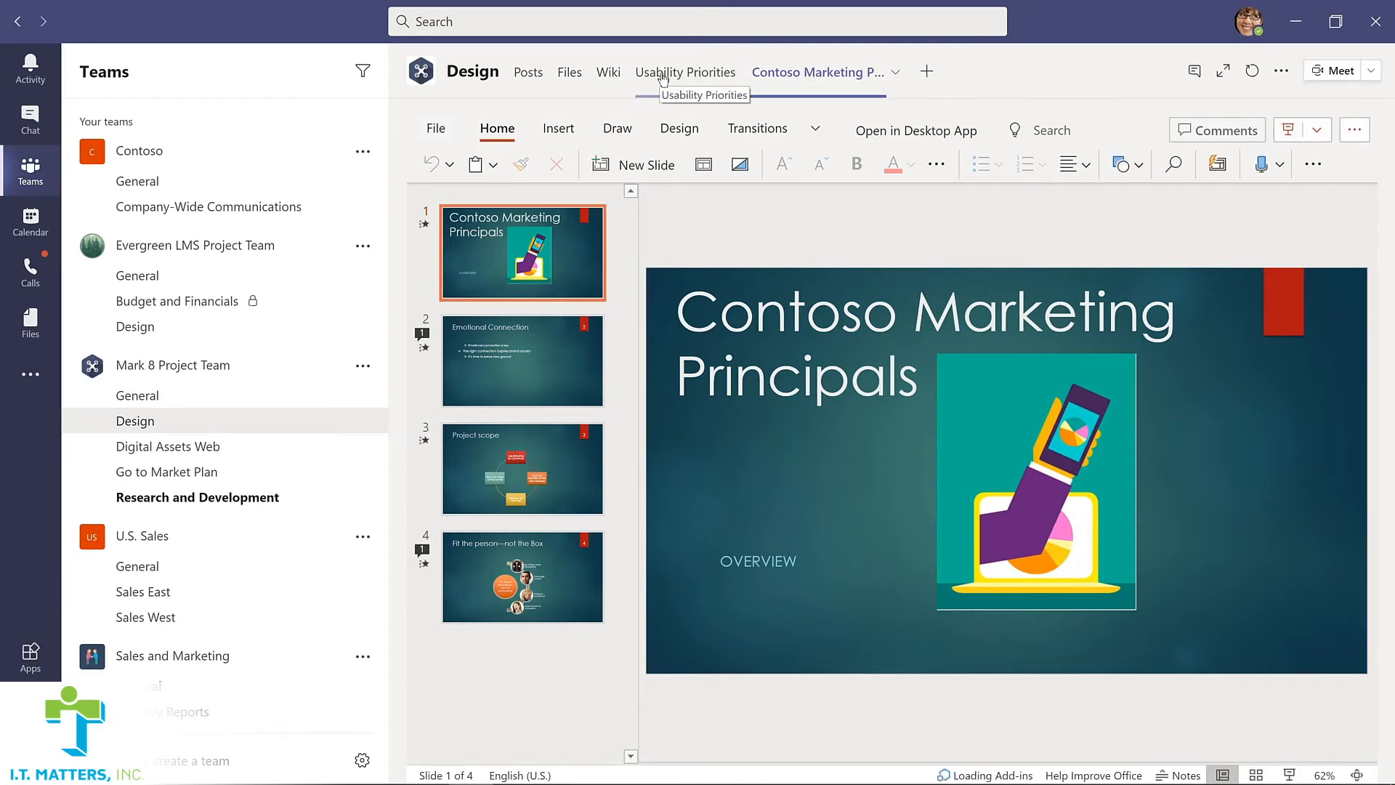
View the Usability Priorities tab, return to the Contoso Marketing Principles-2021 tab, and remove it from the channel.
left_click(663, 72)
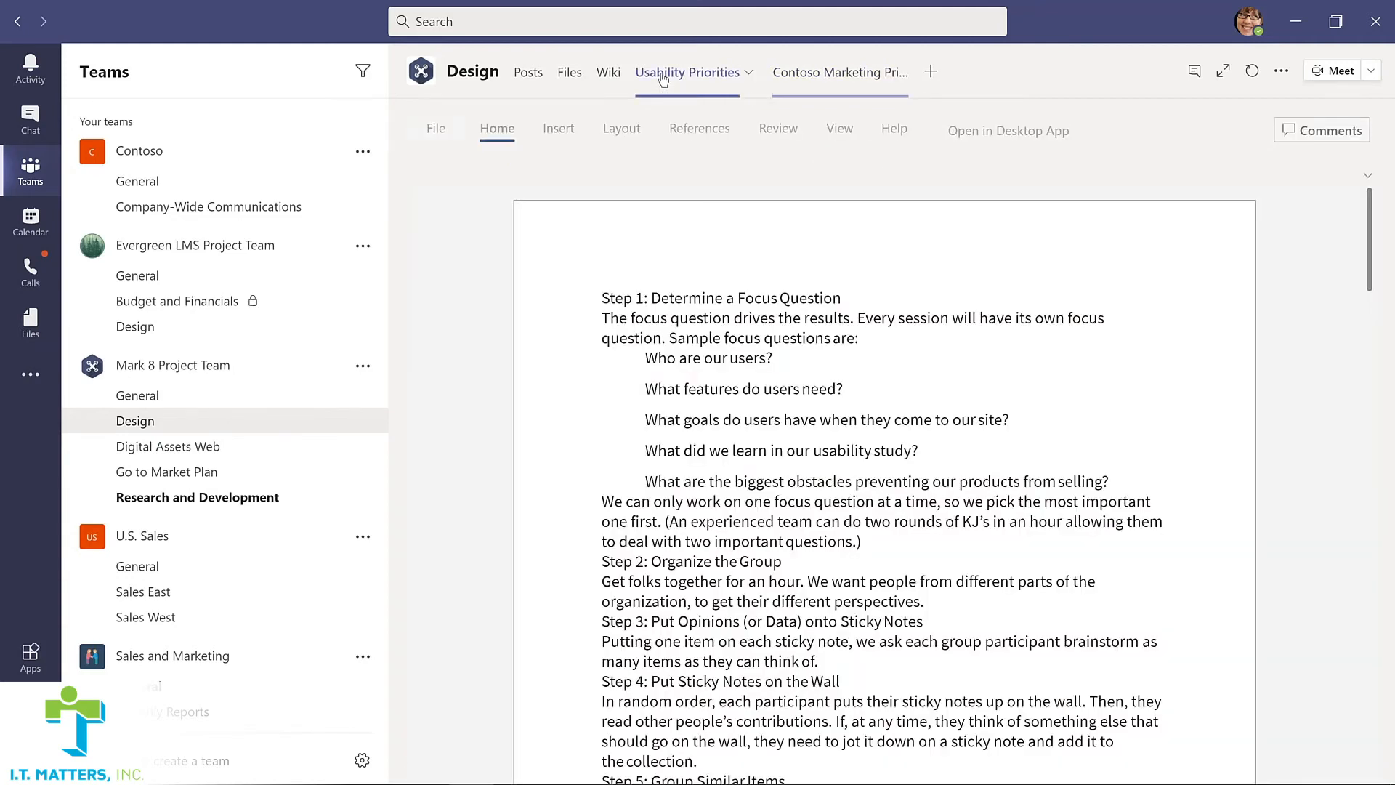
left_click(871, 81)
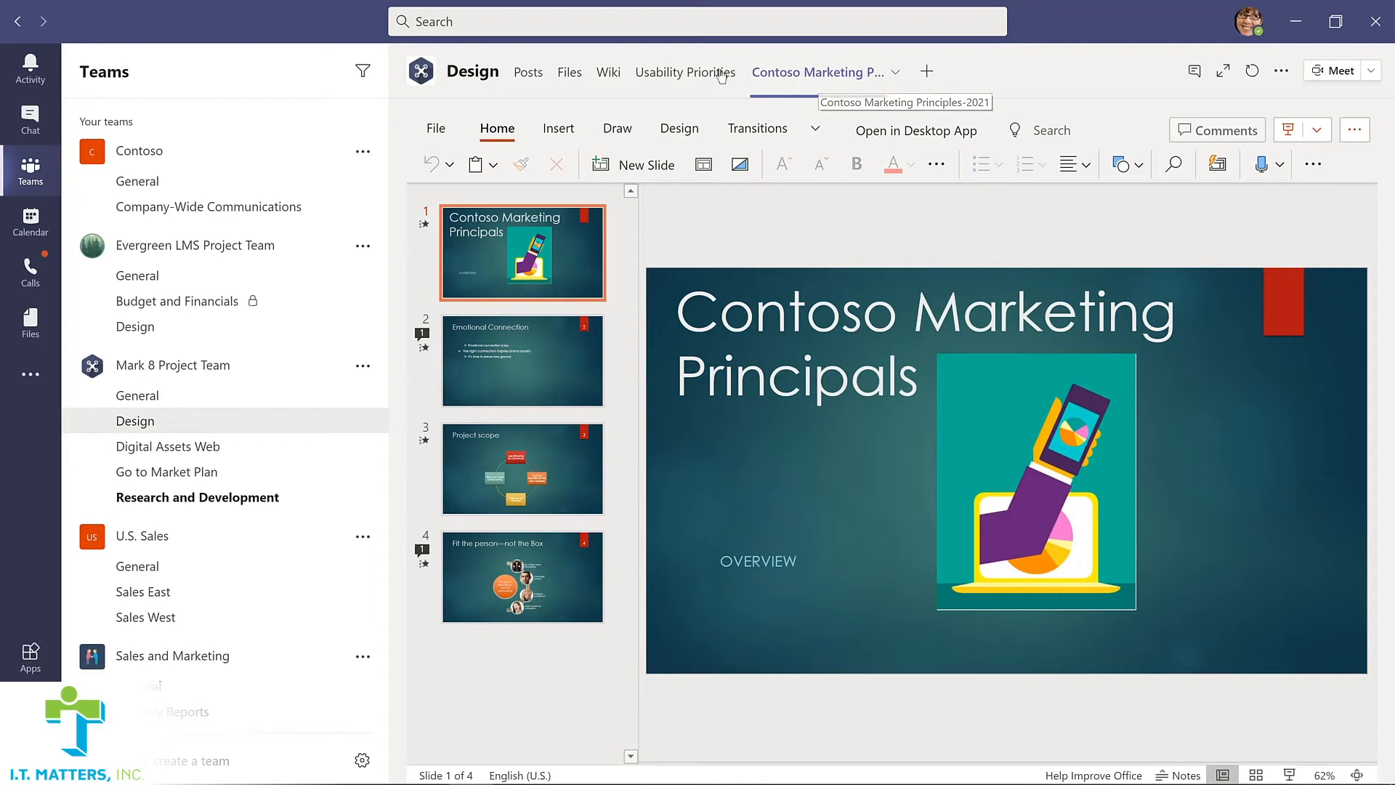
left_click(895, 74)
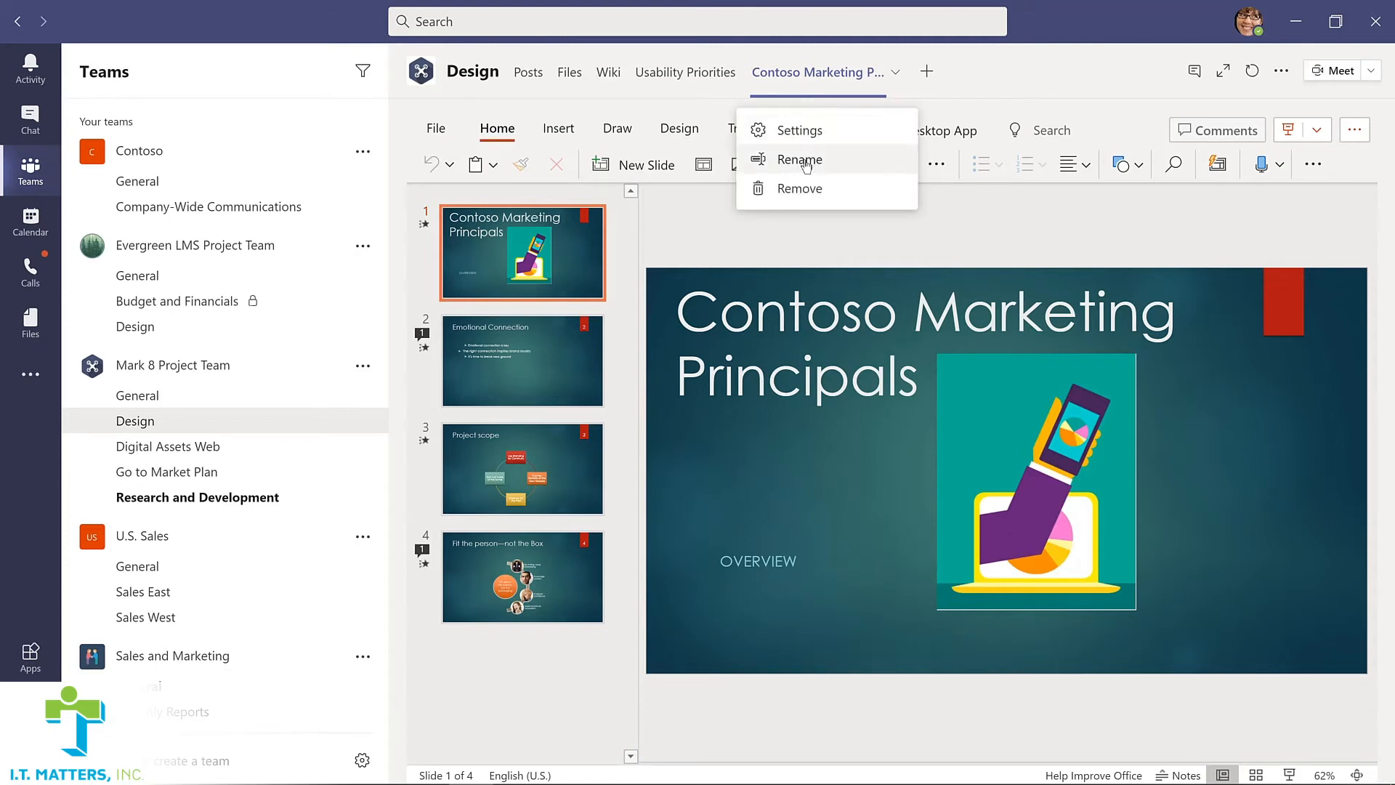
left_click(802, 191)
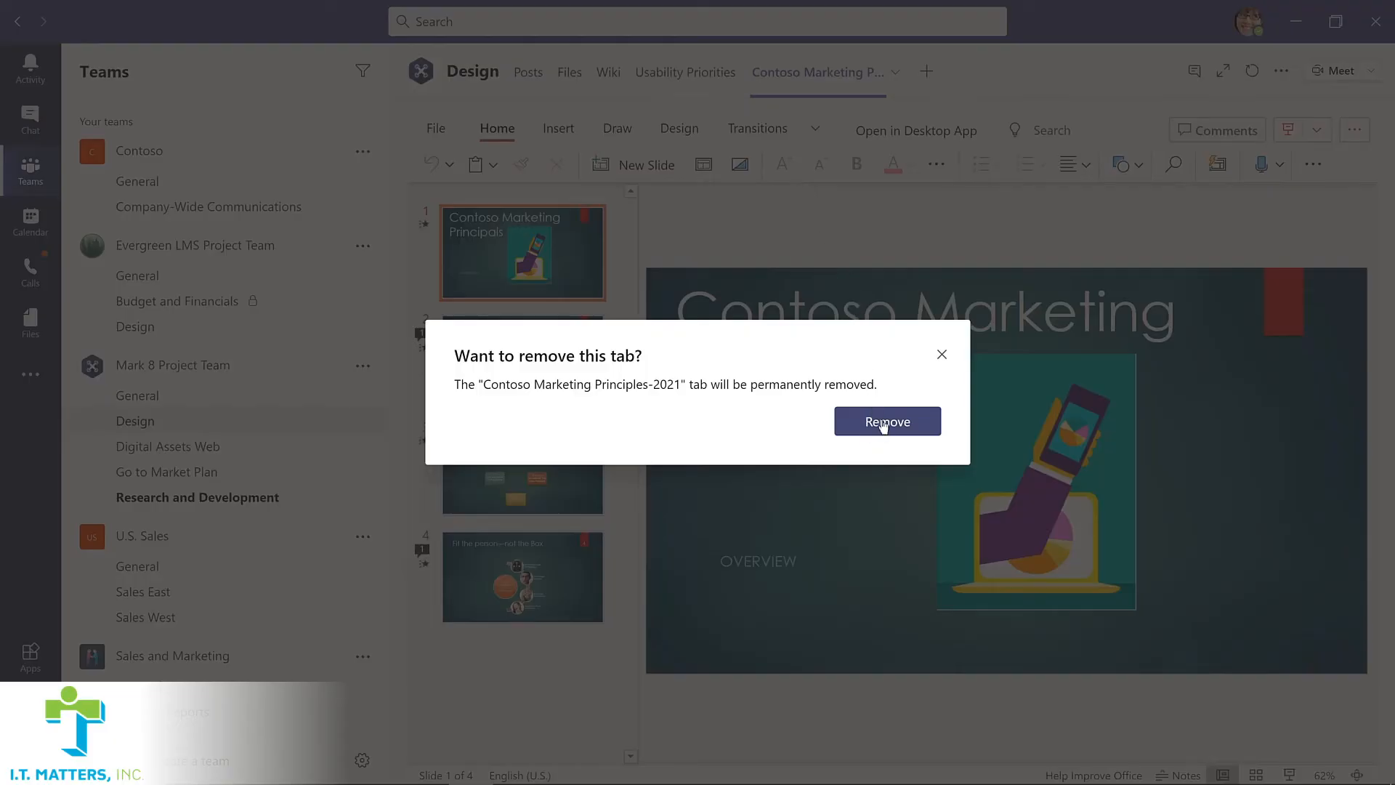
left_click(883, 426)
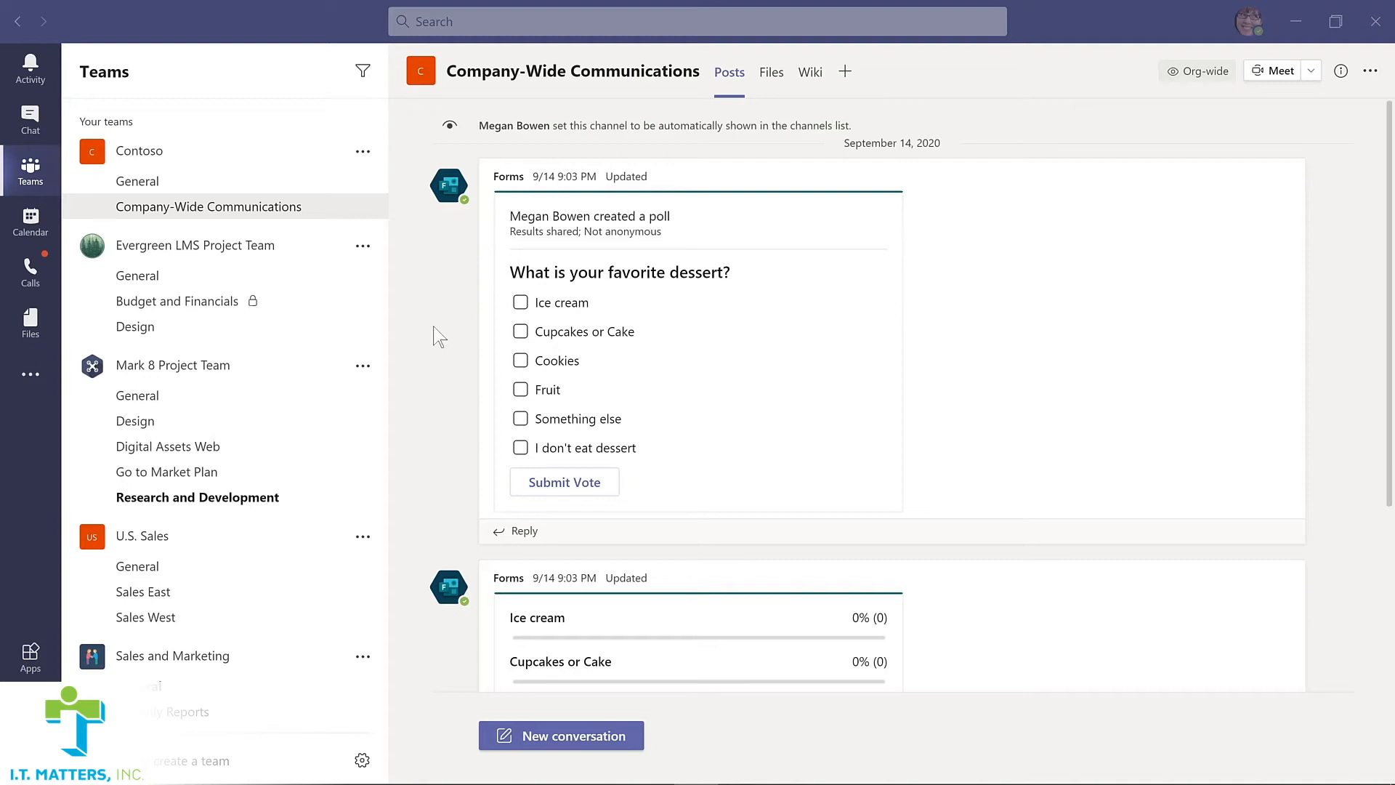
Vote for Ice cream, Cupcakes or Cake, and Cookies in the favorite dessert poll in Company-Wide Communications and submit the vote.
scroll(434, 338, "down", 3)
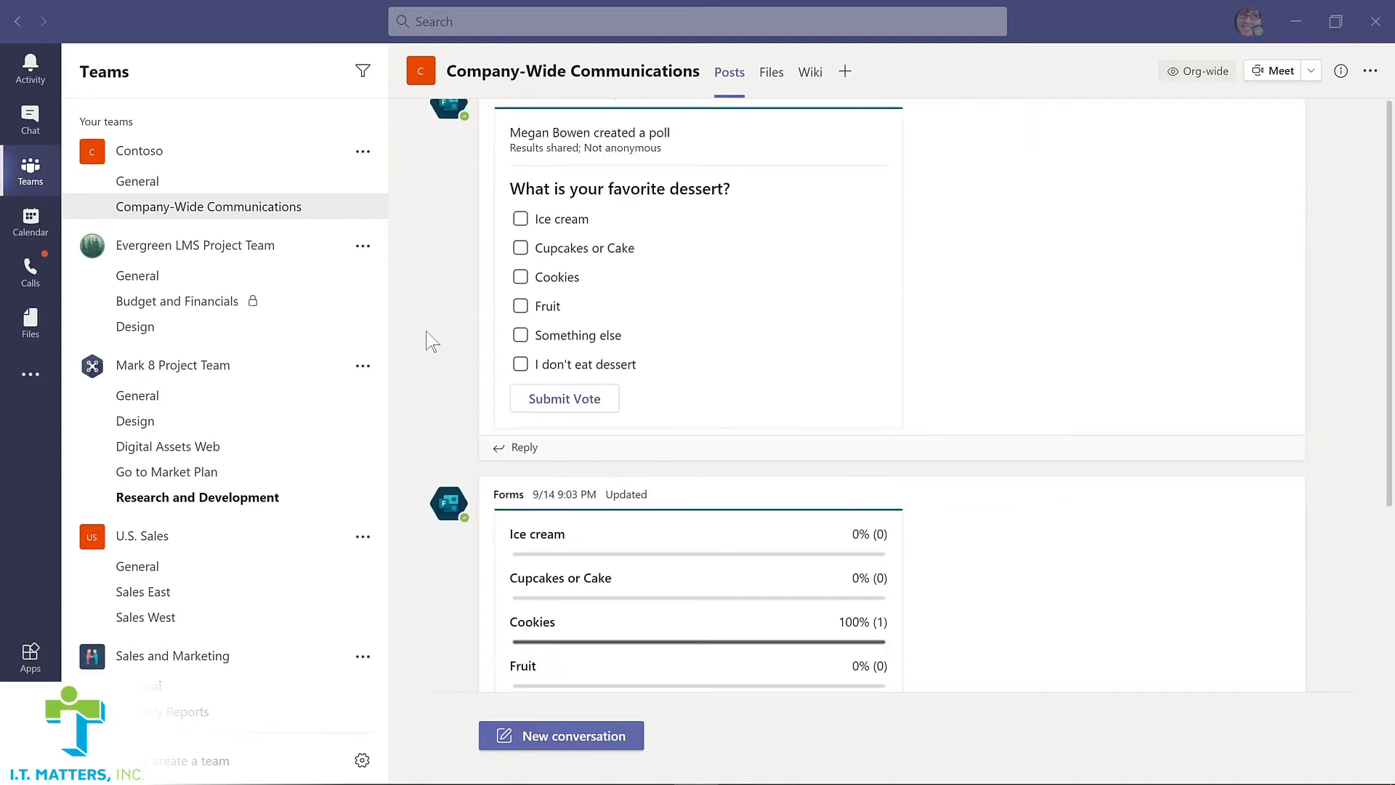
scroll(432, 341, "down", 2)
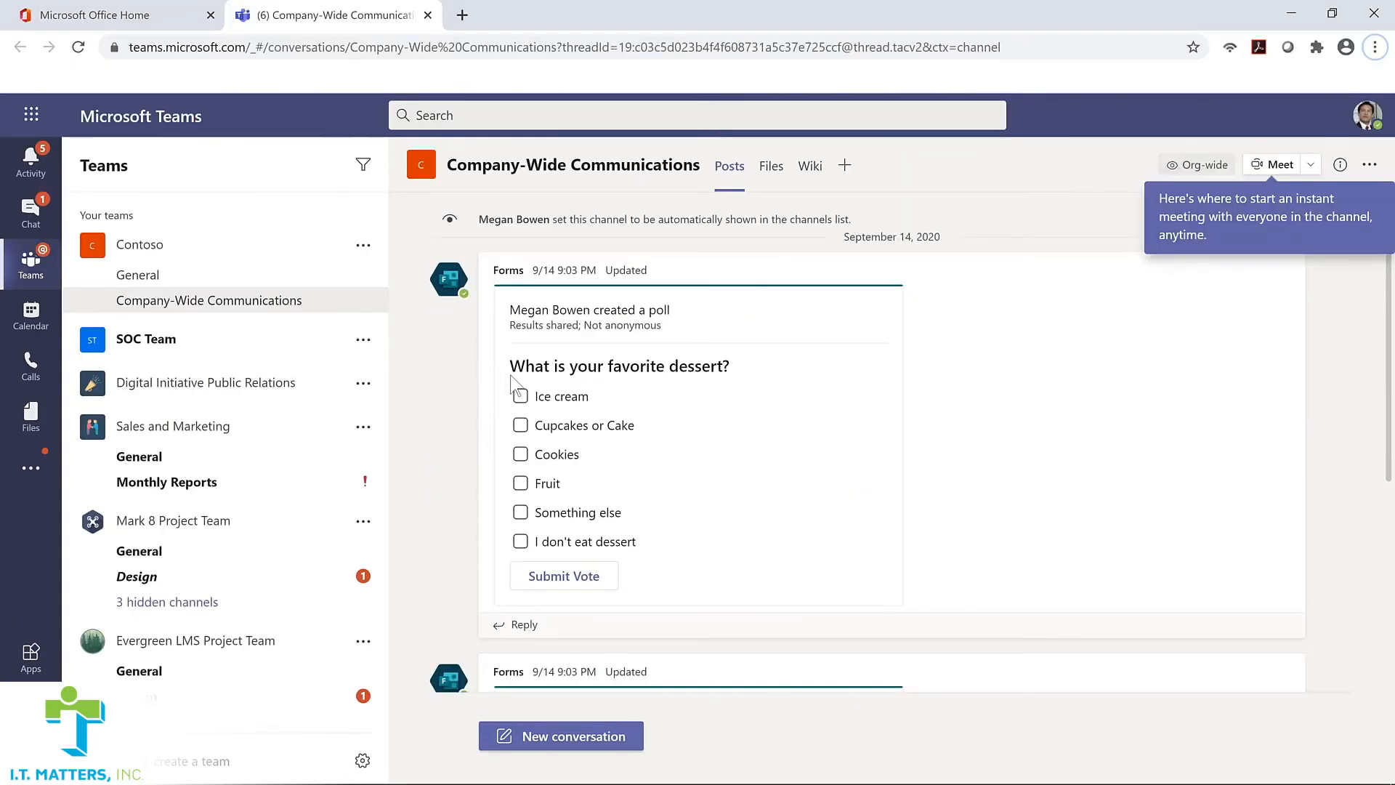
left_click(521, 426)
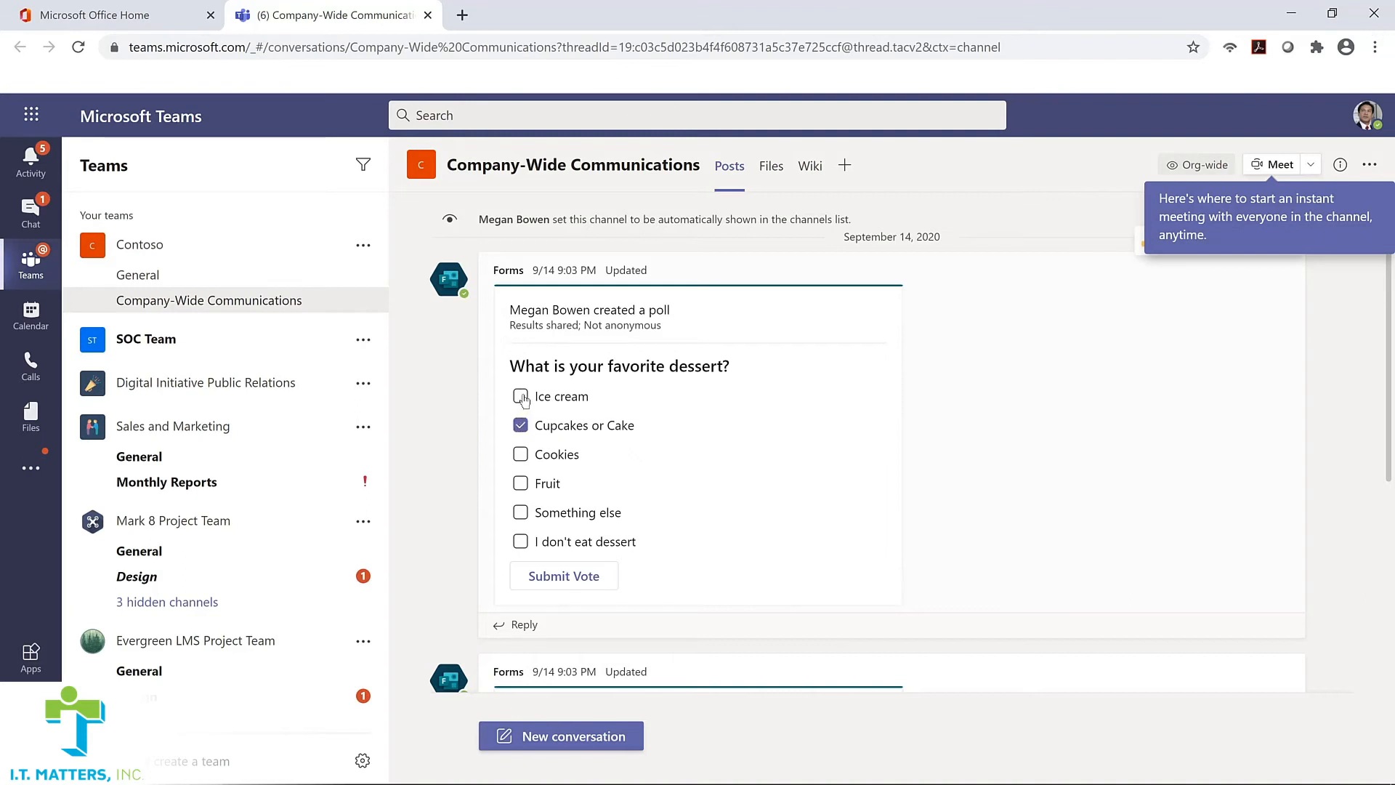
left_click(522, 398)
left_click(522, 455)
left_click(565, 576)
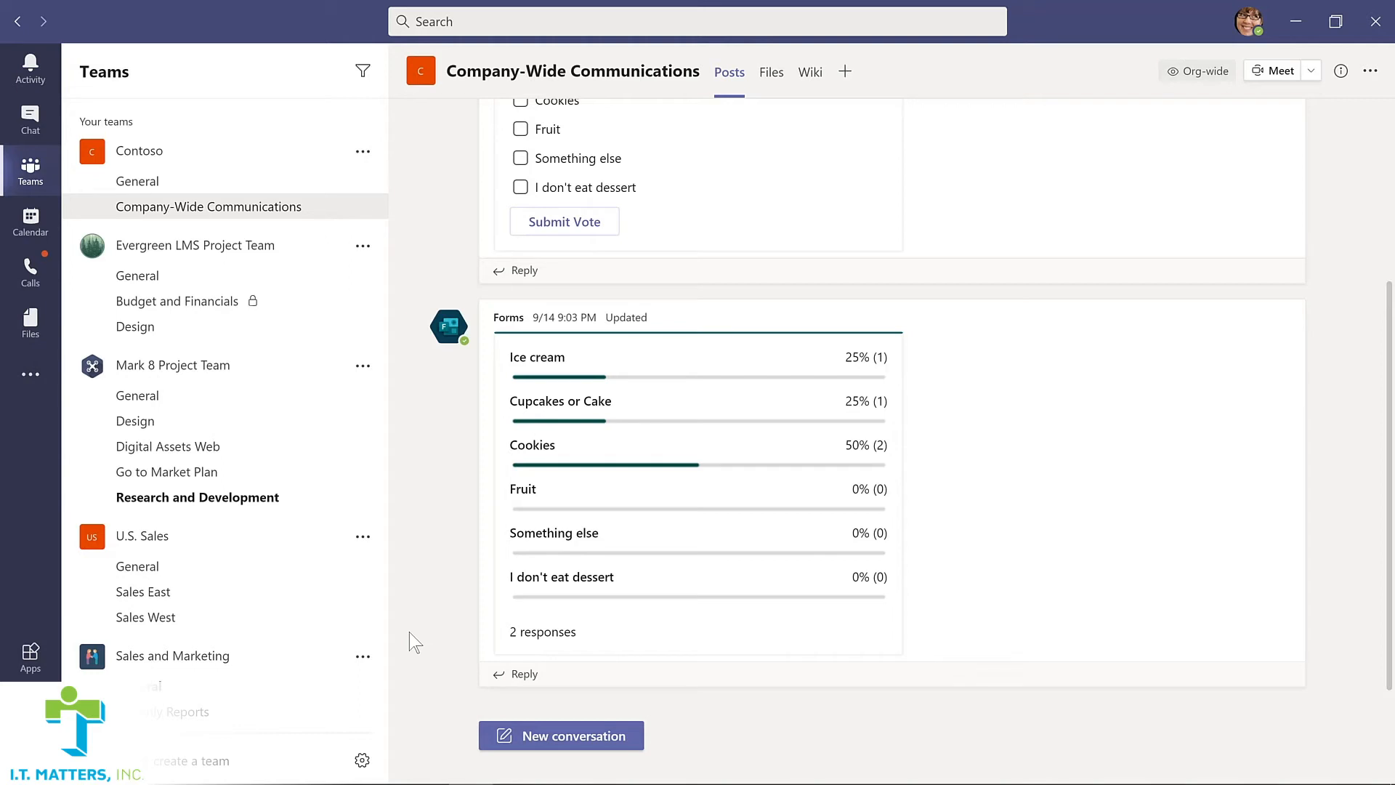
Start a Forms poll in a new Company-Wide Communications conversation with the question "How much do you like Microsoft Teams?".
left_click(569, 735)
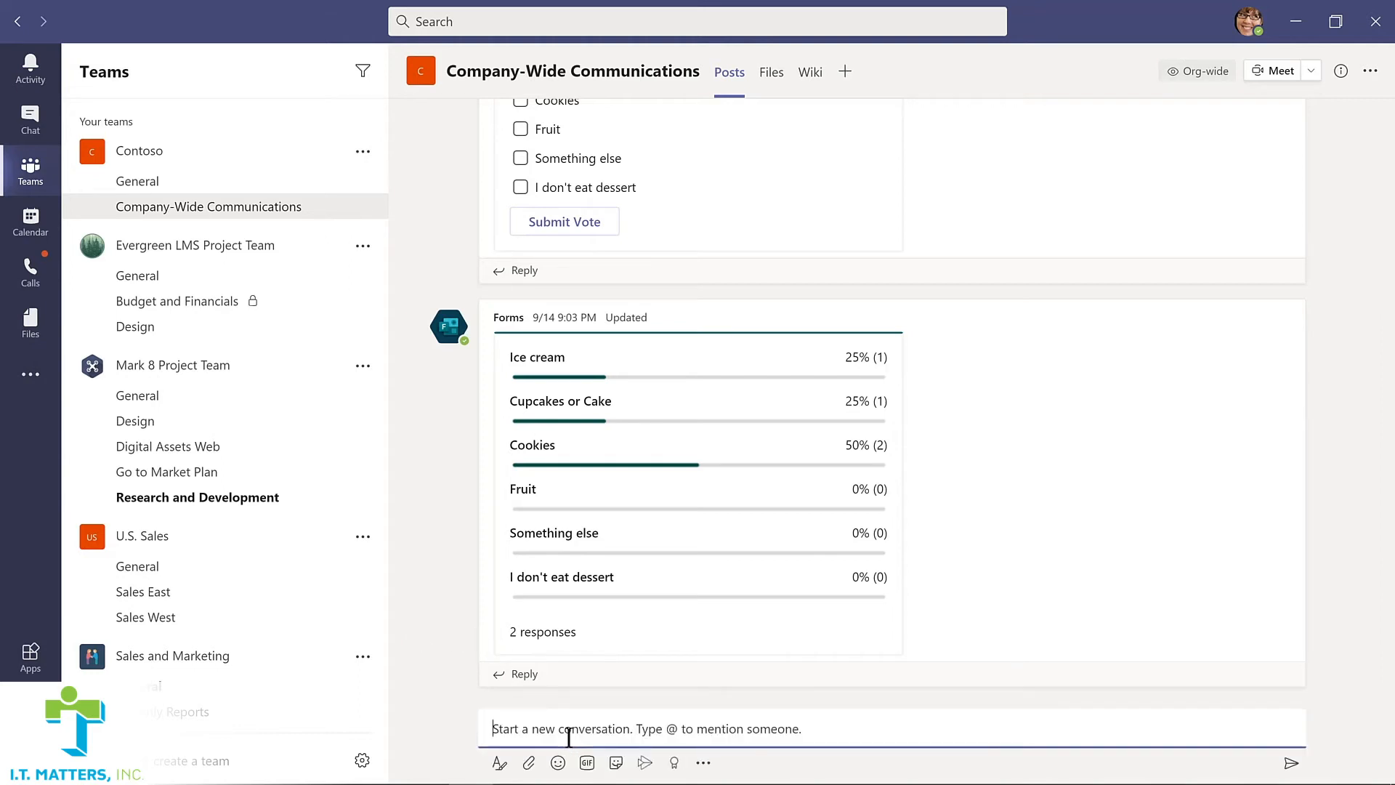
left_click(703, 763)
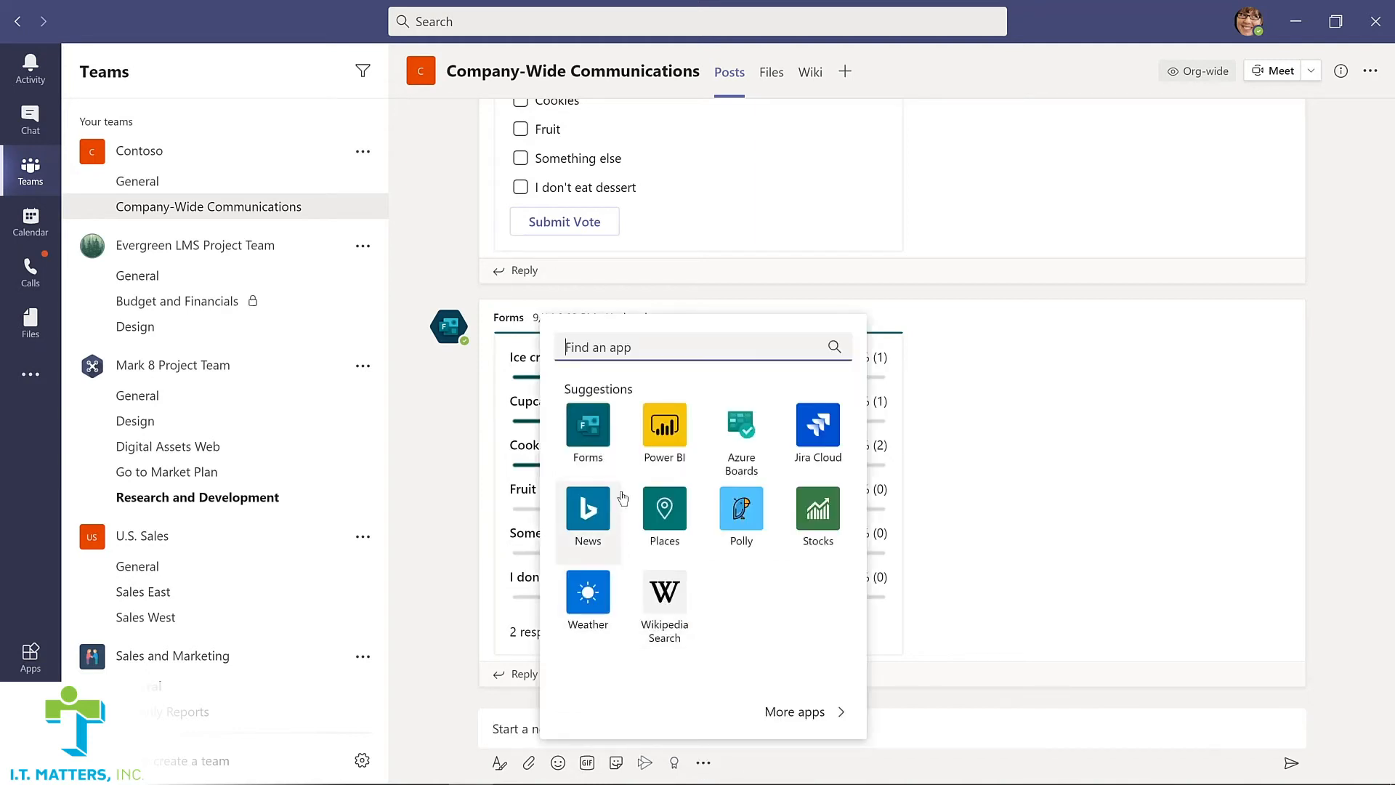
left_click(590, 429)
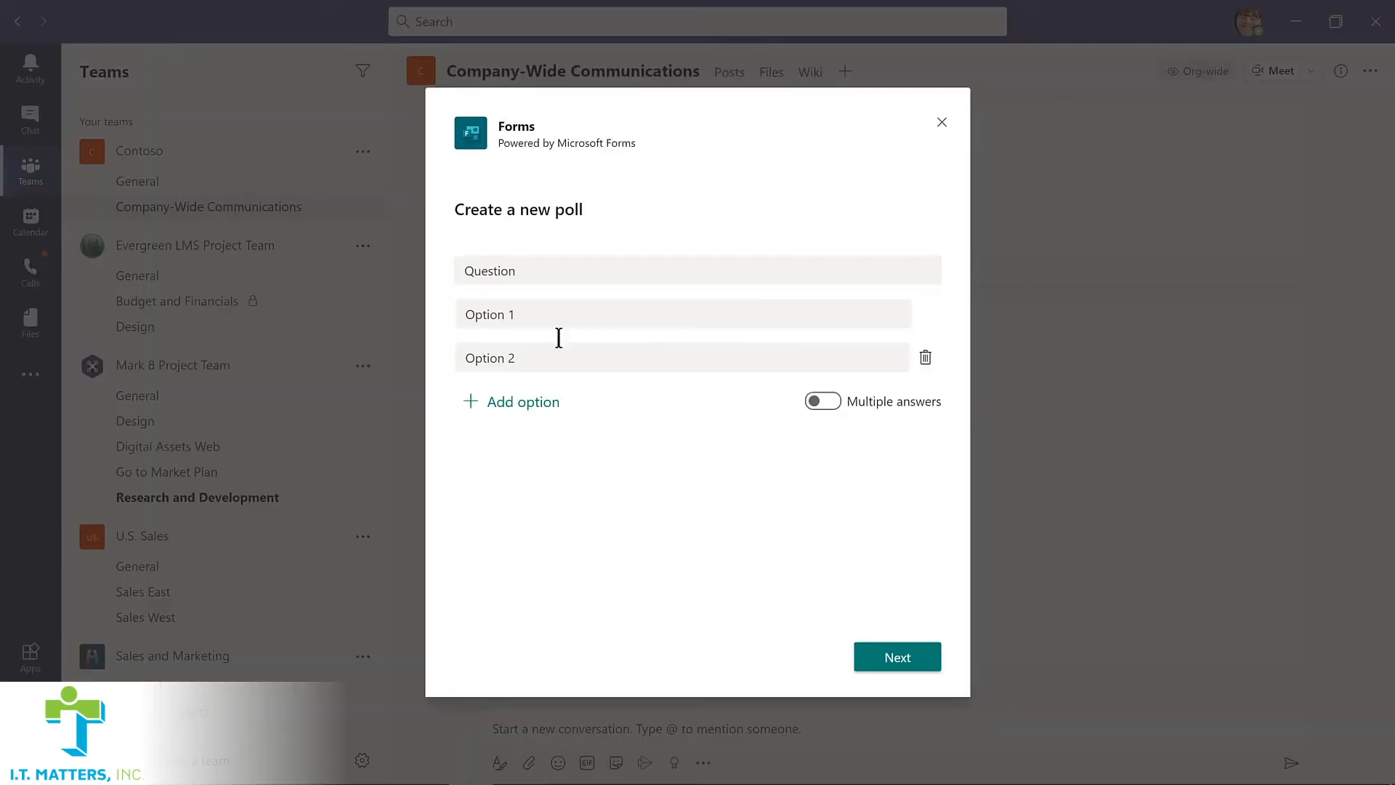
left_click(533, 268)
double_click(533, 269)
type("Ho")
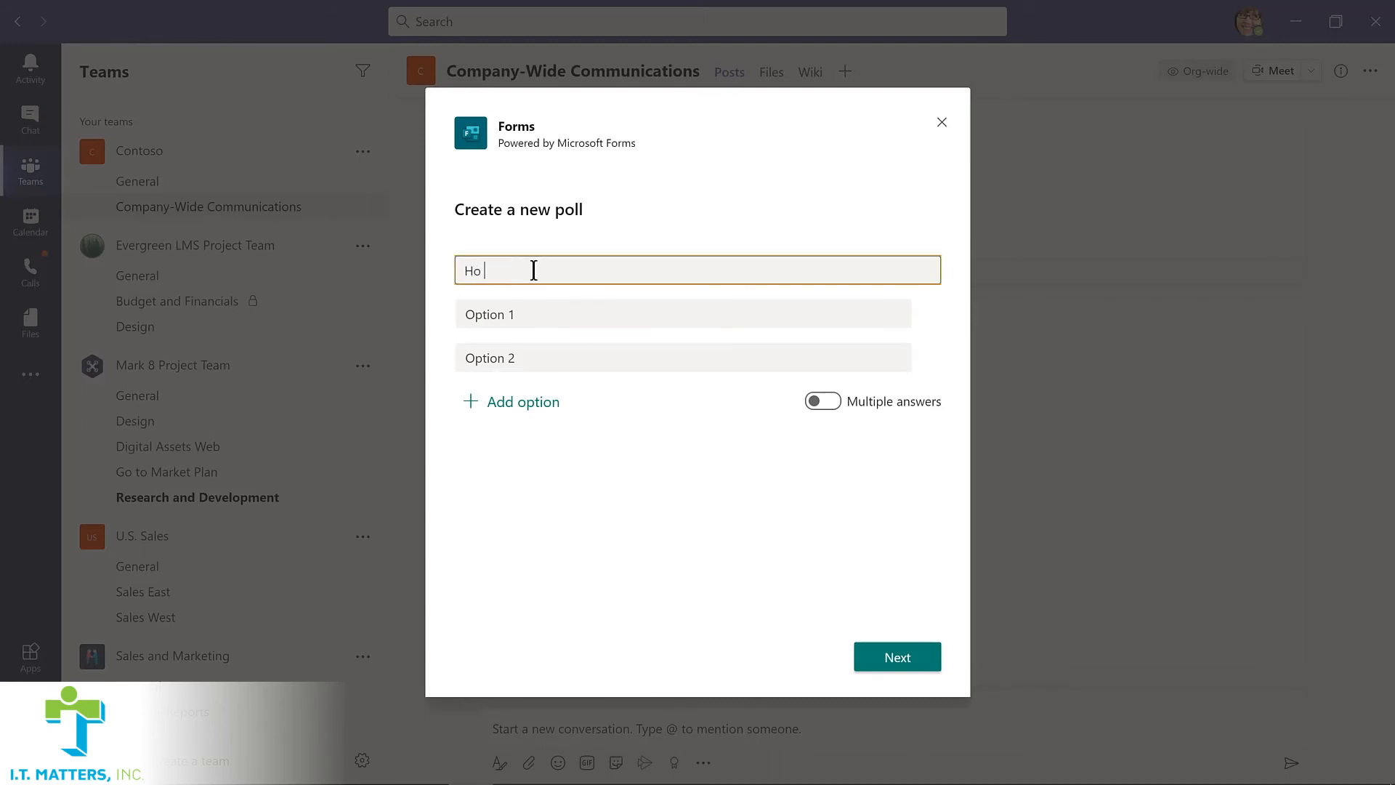
type("w much do you like Microsoft Teams?")
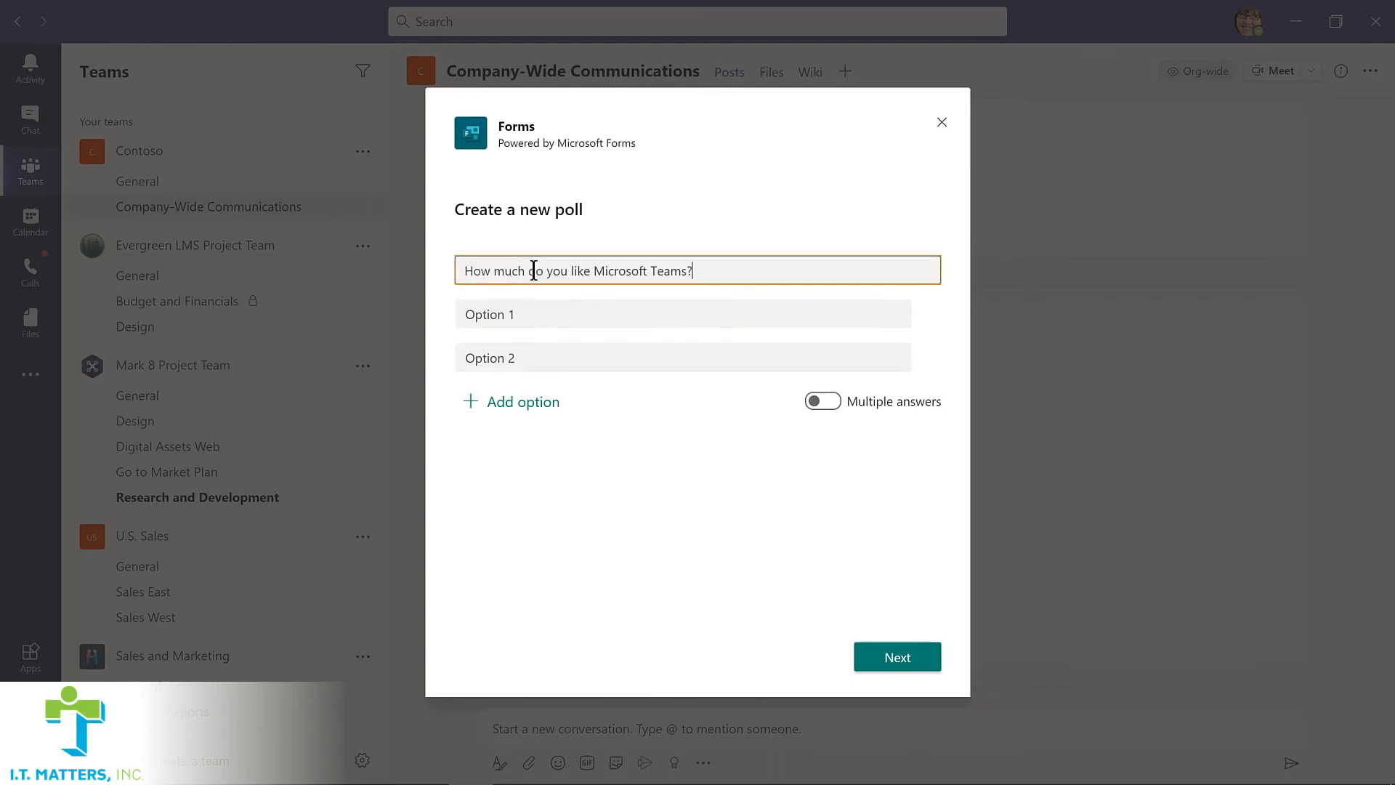
Give the poll the options "Teams is amazing!" and "Such a big time saver!", then send it to the channel.
key("Tab")
type("Teams is amazing!")
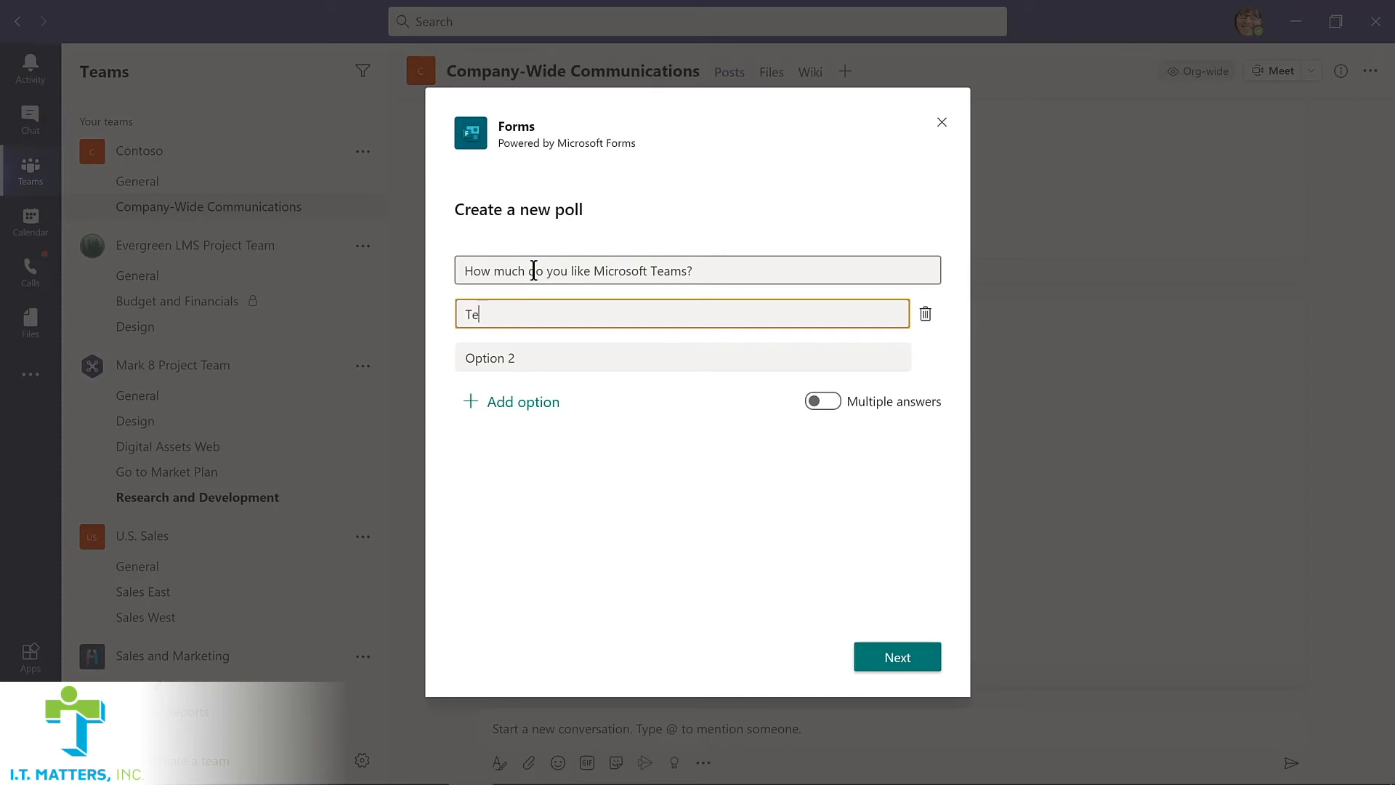
key("Tab")
key("Tab")
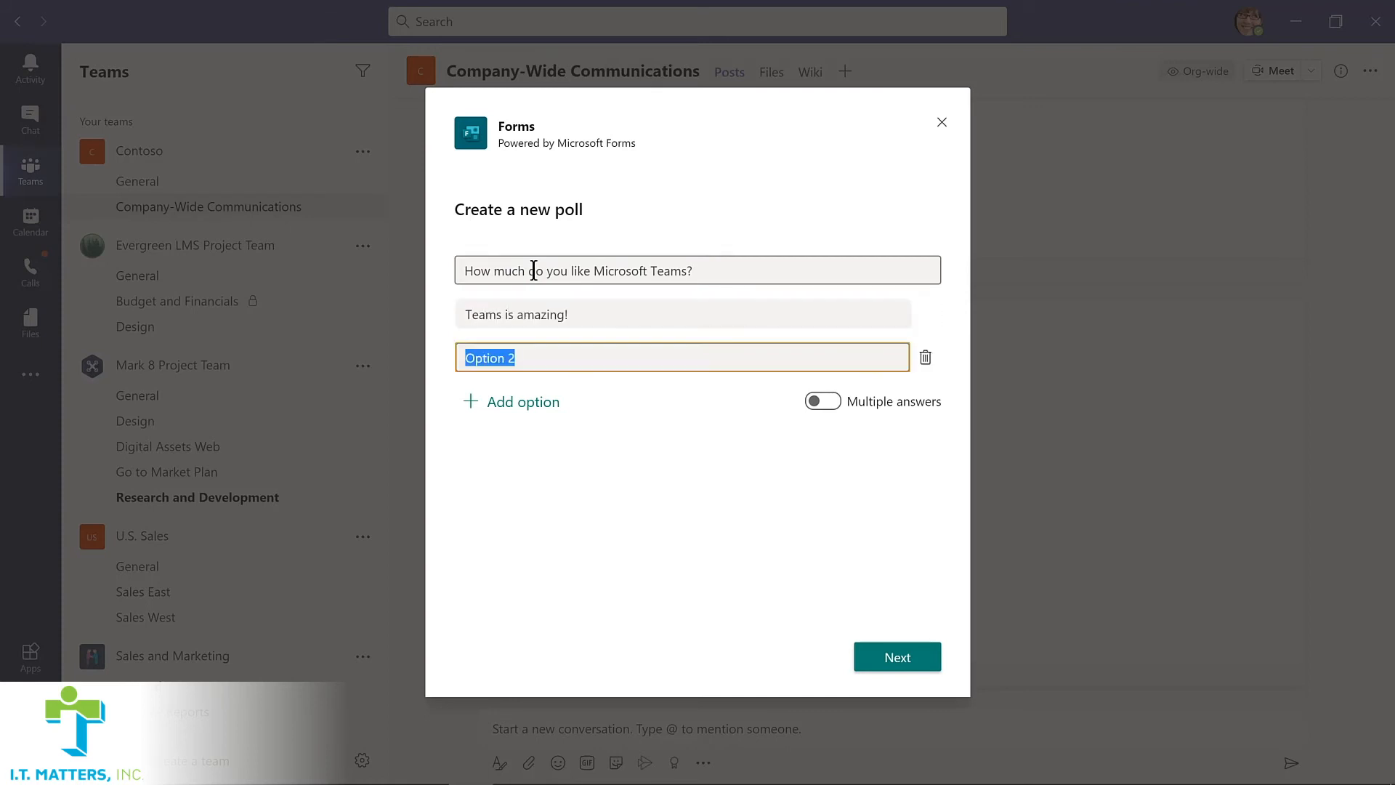
type("Such a big time saver!")
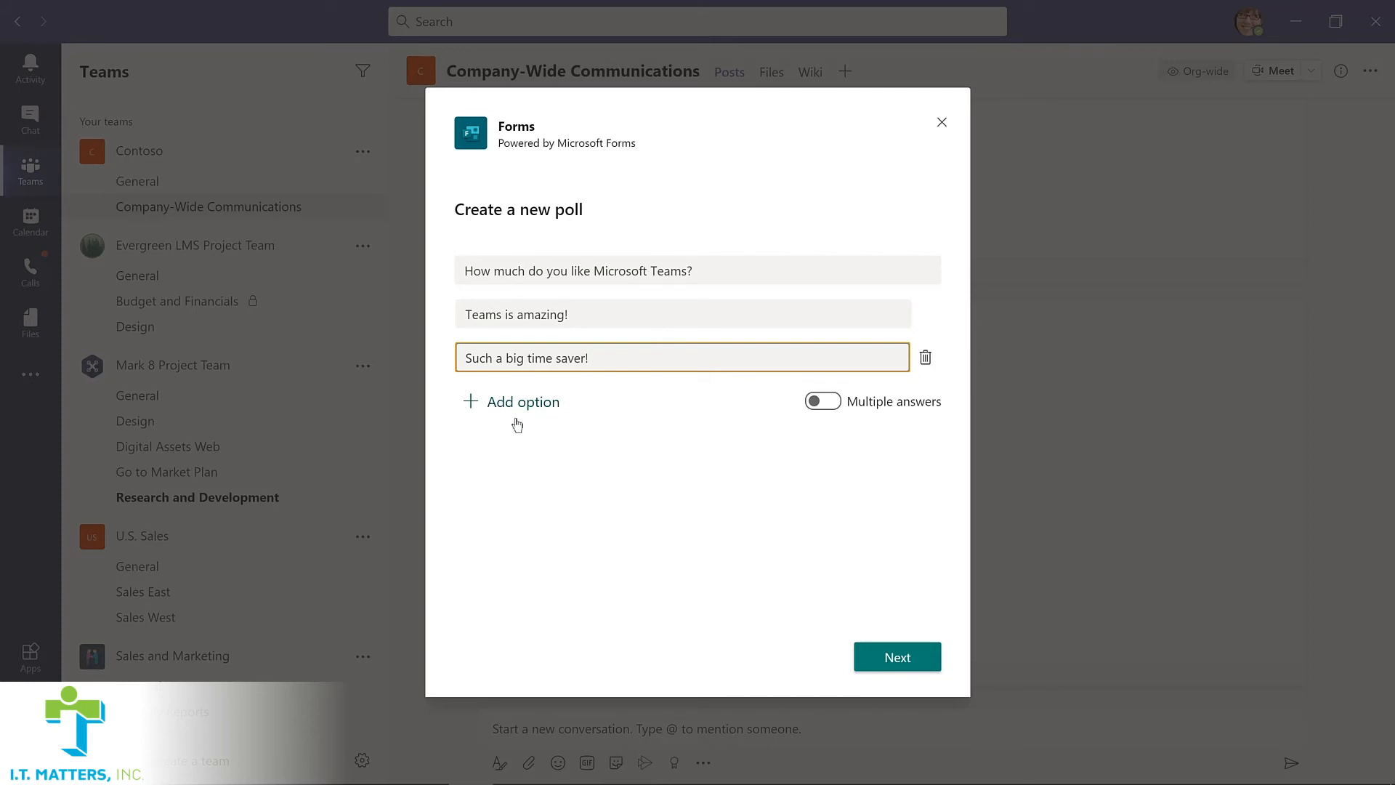
left_click(863, 653)
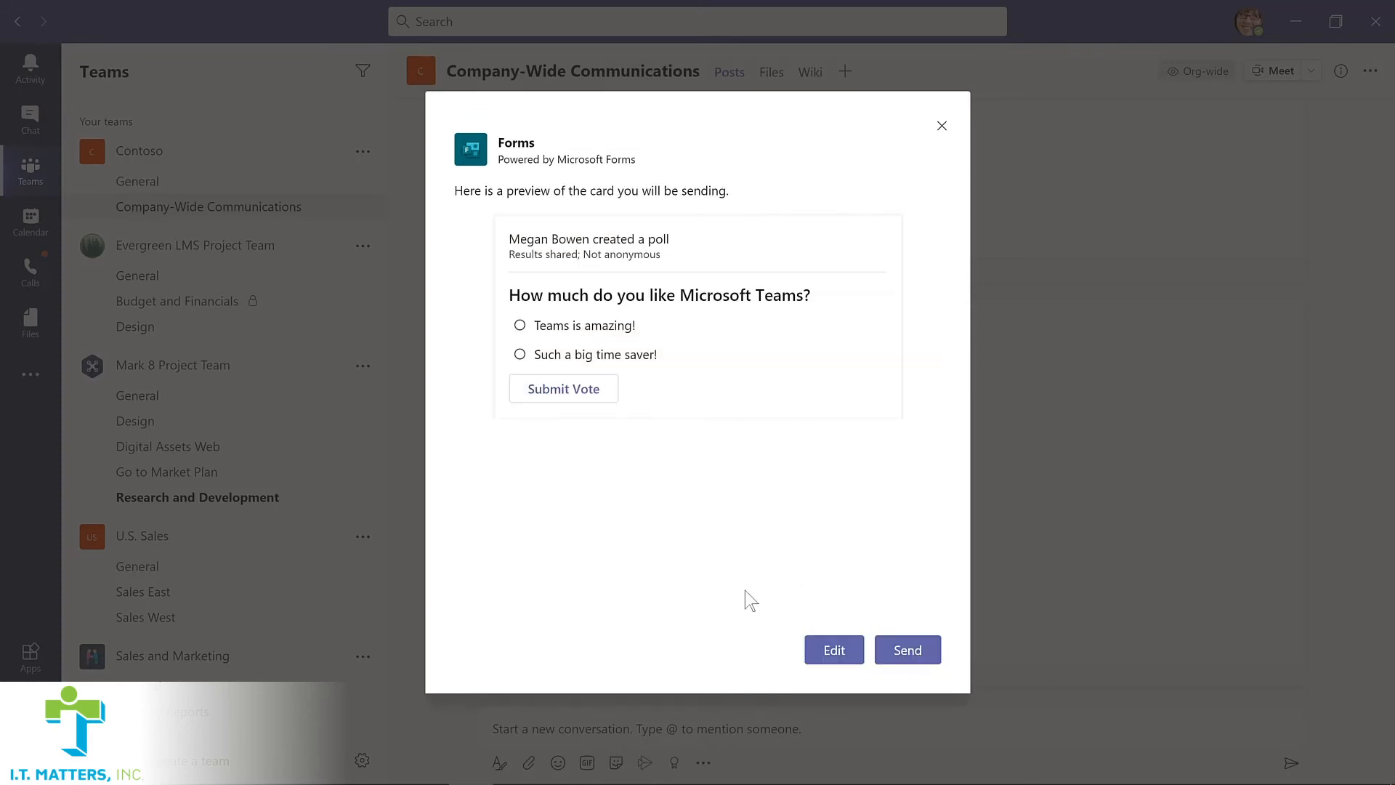
left_click(908, 654)
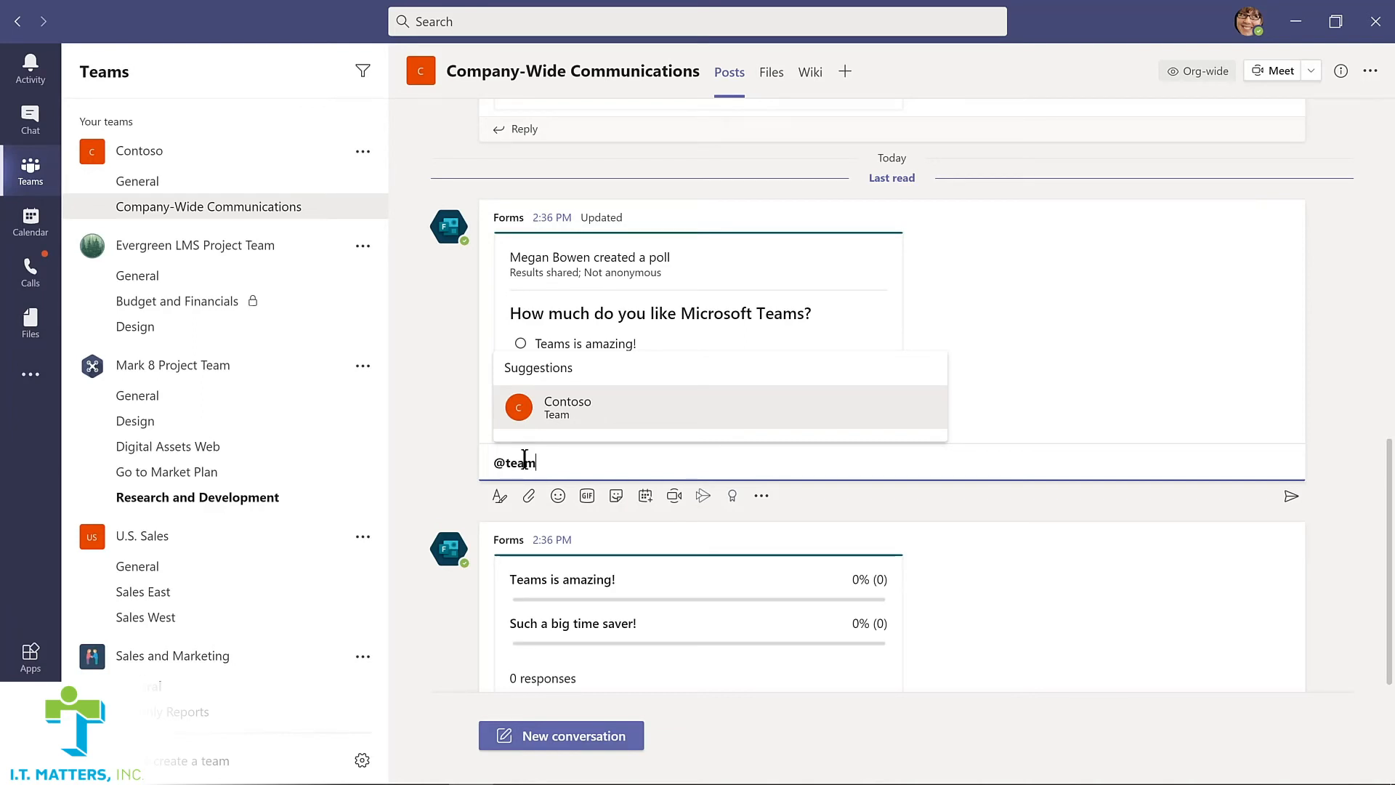
Reply to the poll with a mention of the Contoso team and the text "Please complete this poll by Friday!".
key("Return")
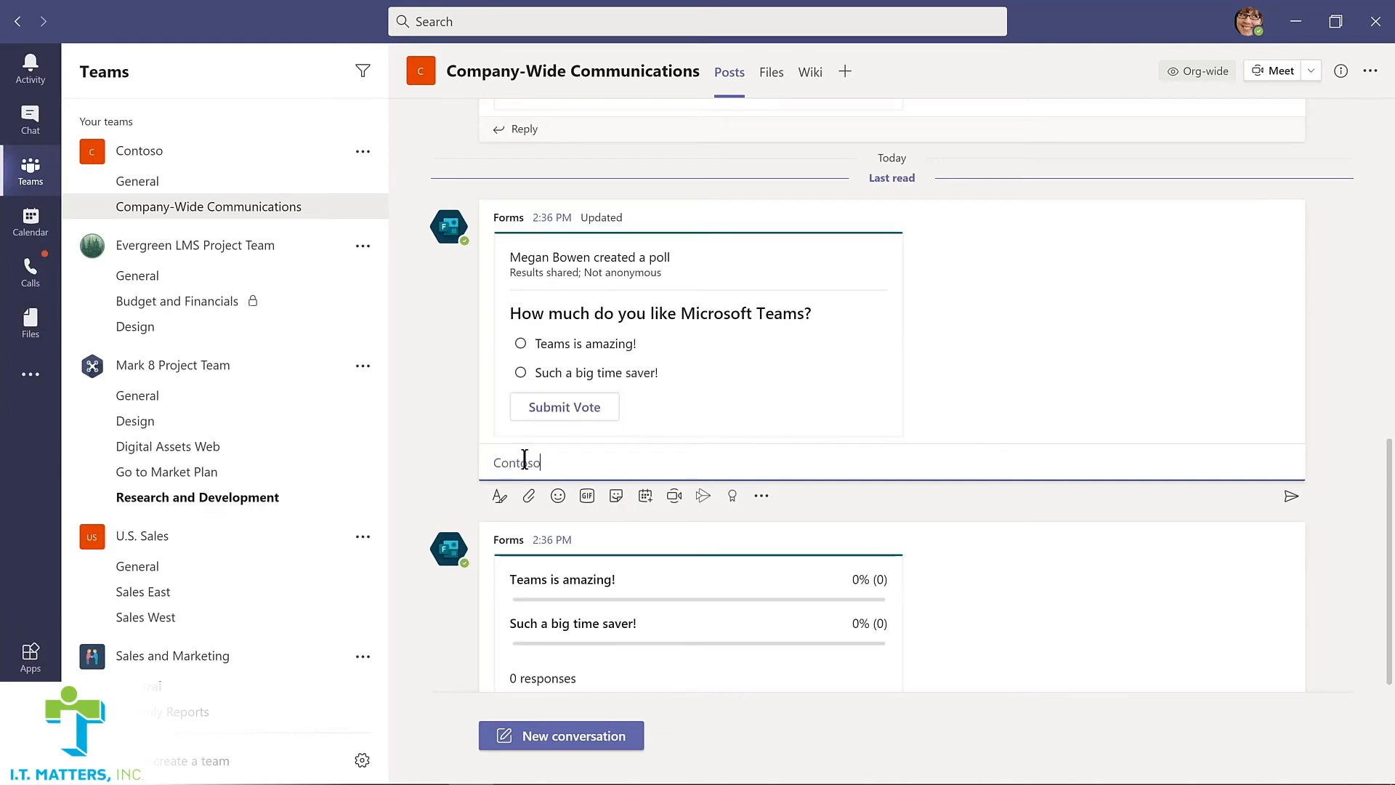
type("Please complete this poll by Friday!")
key("Return")
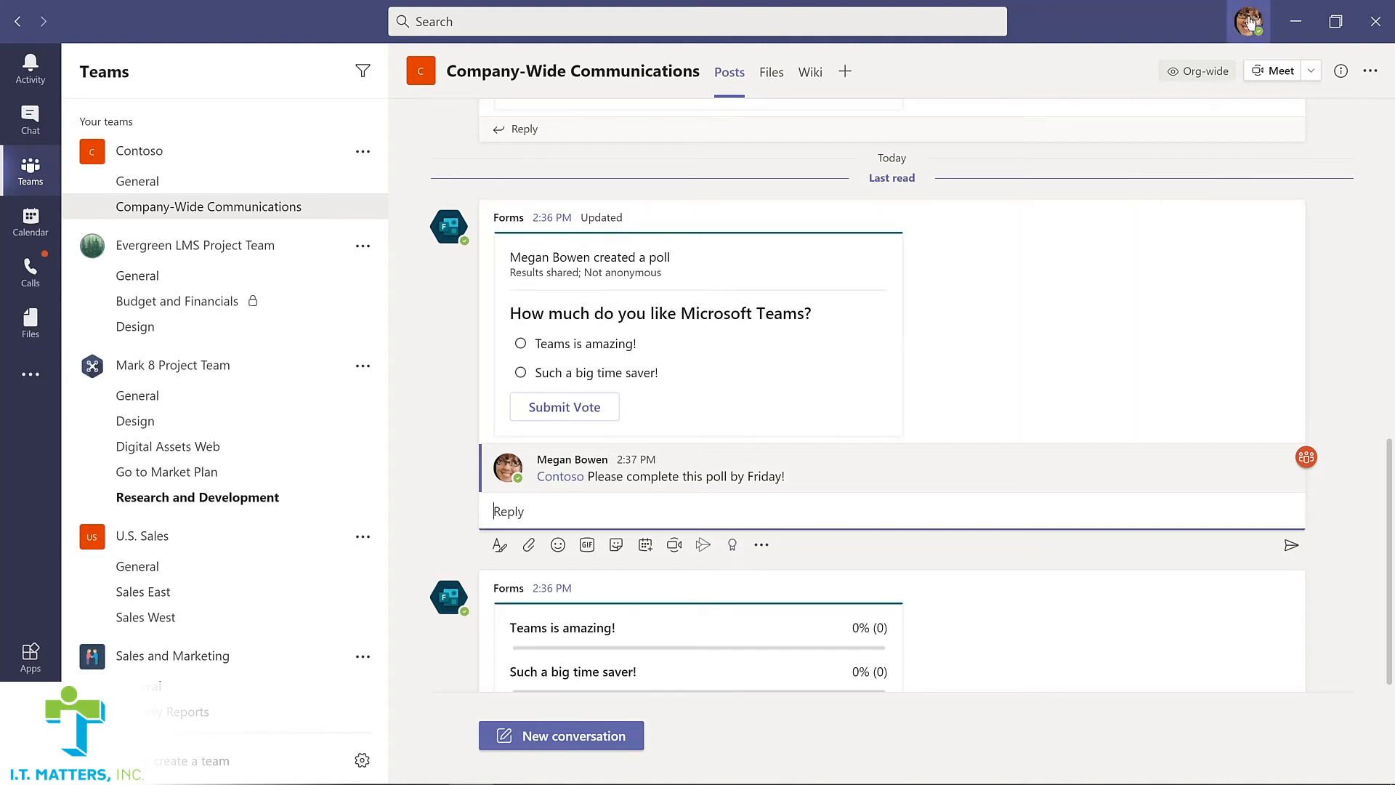
Switch the application theme to Dark in the settings and close them.
left_click(1250, 22)
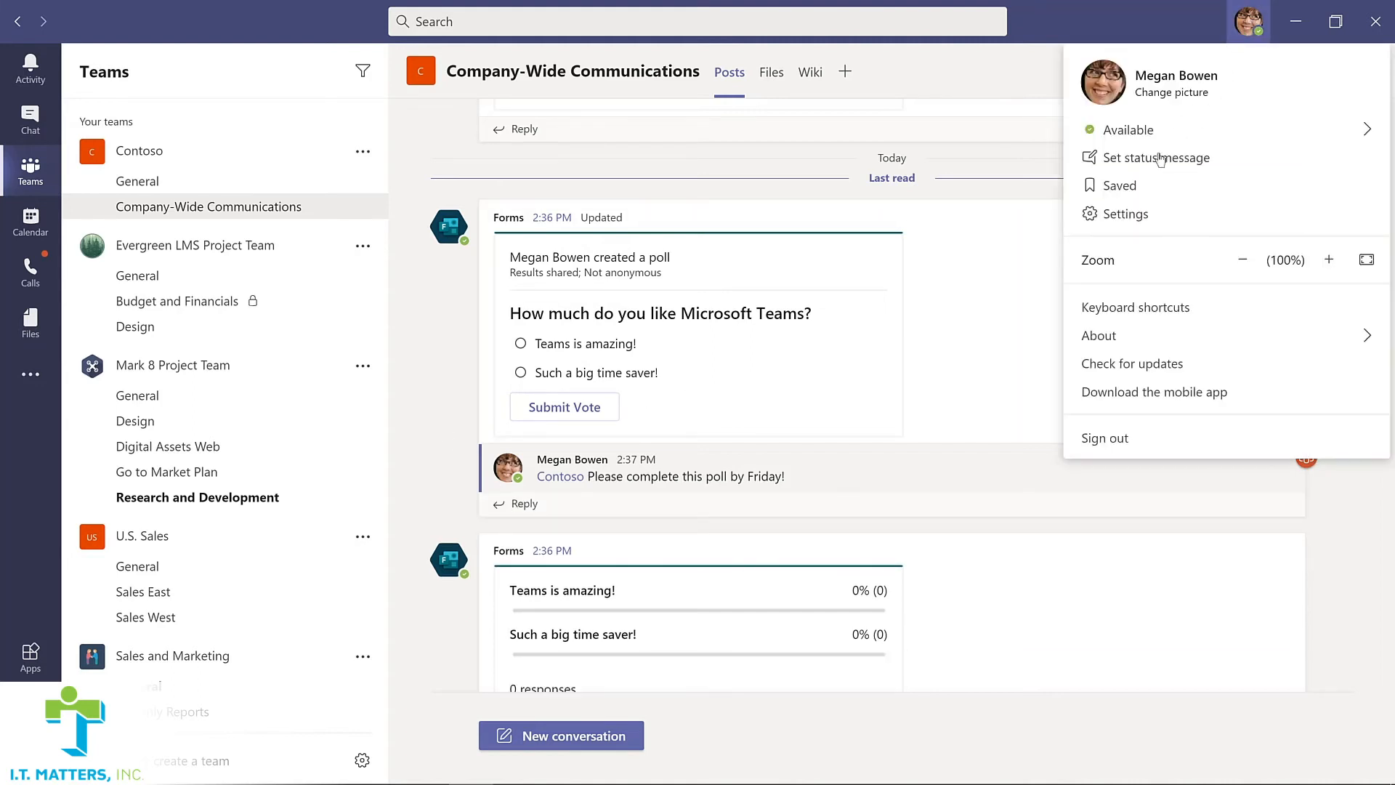
left_click(1127, 214)
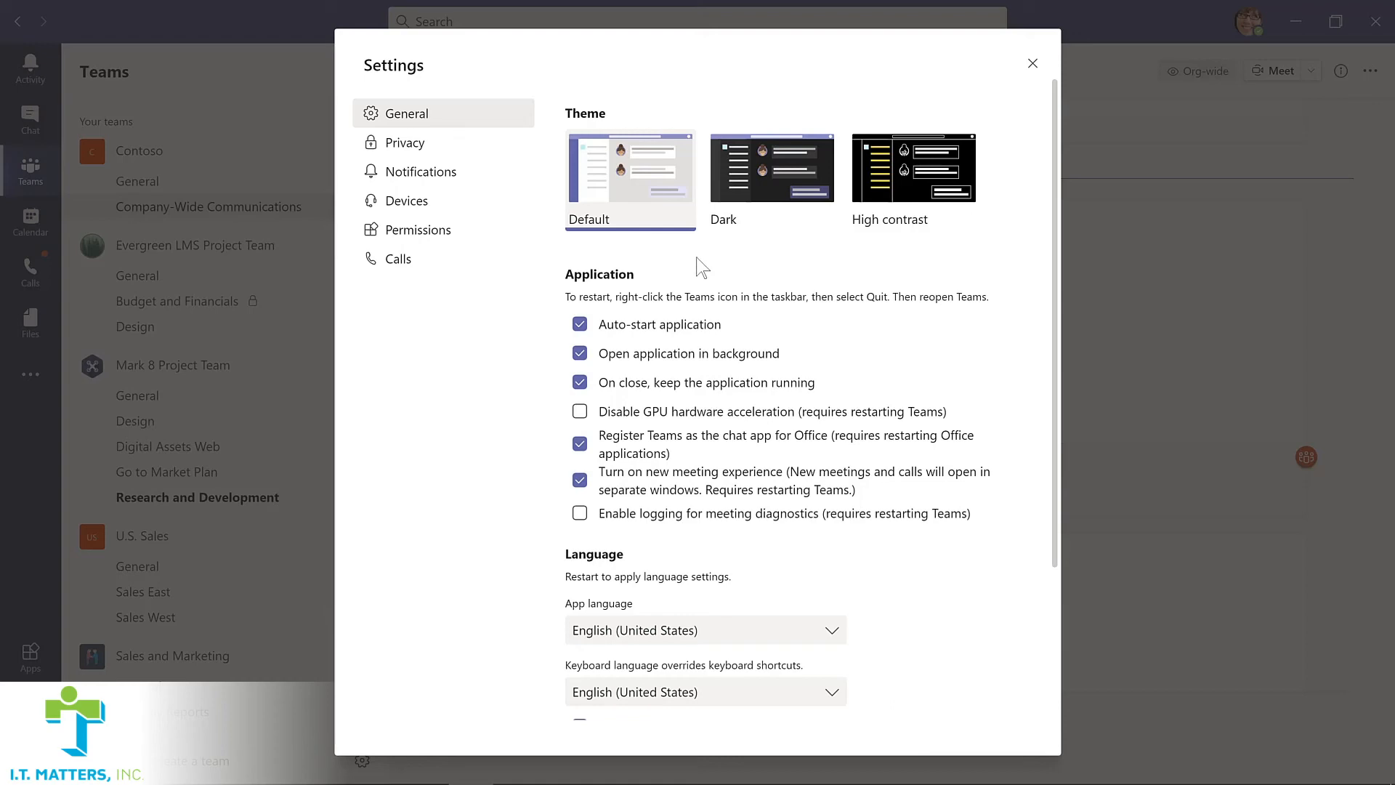
left_click(771, 174)
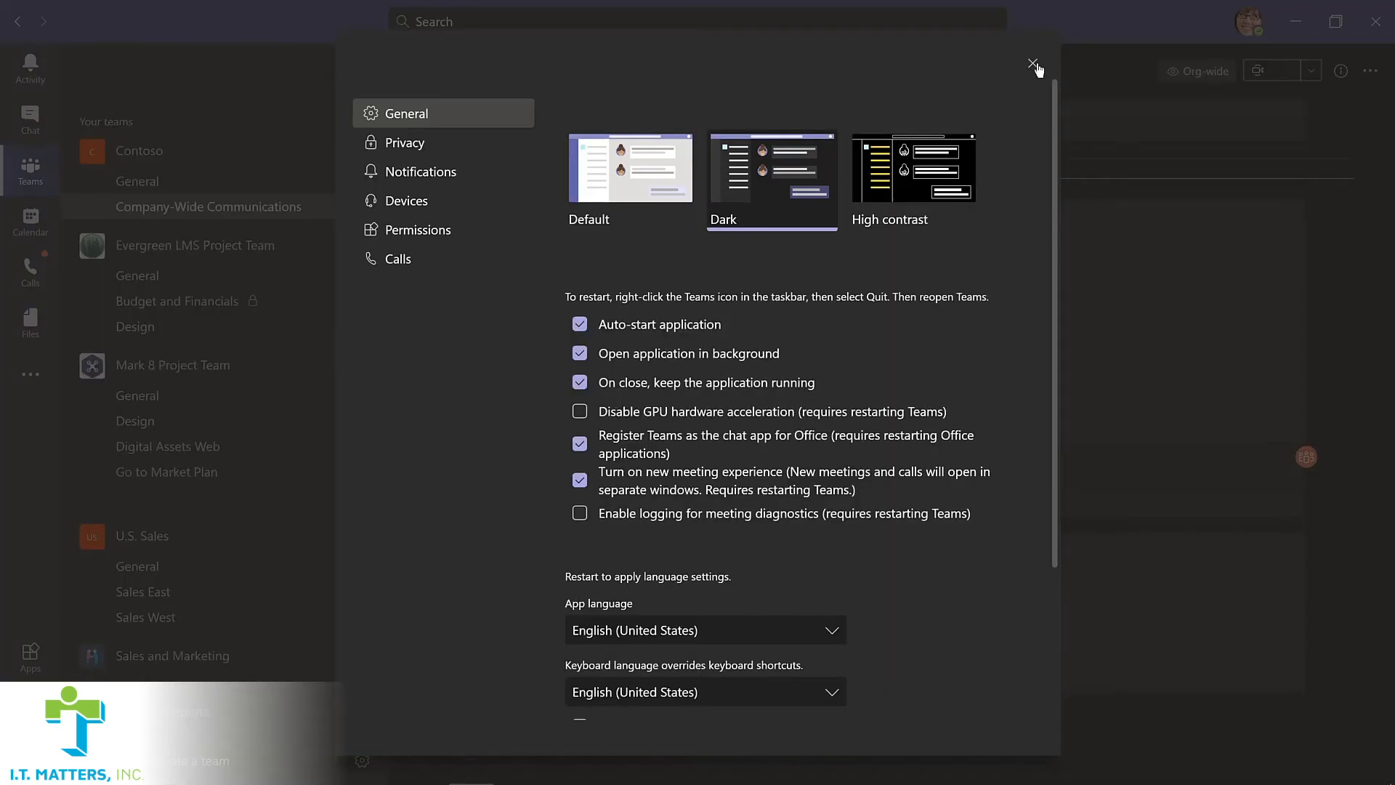
left_click(1032, 64)
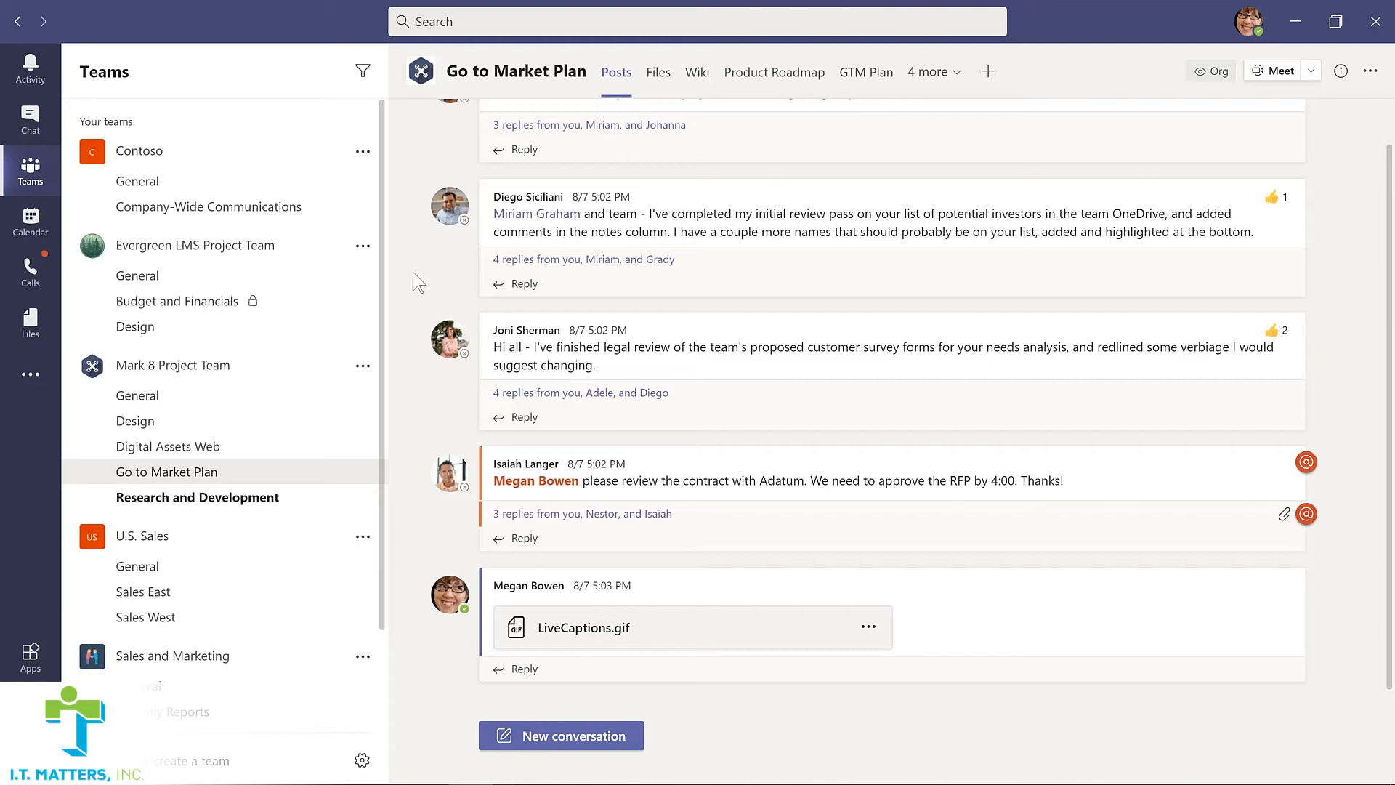
Save the potential investors message and the customer survey legal review message in the Go to Market Plan channel.
mouse_move(999, 213)
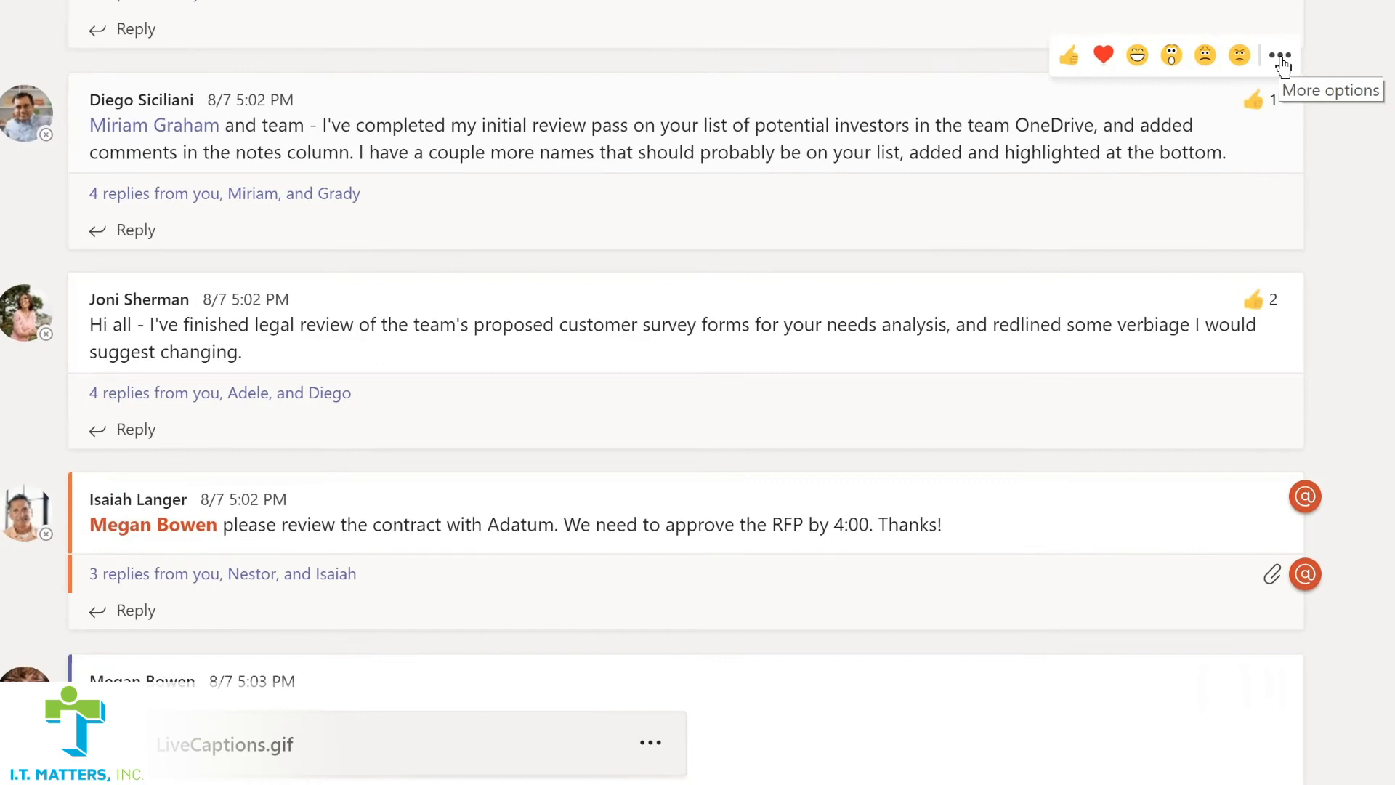
left_click(1289, 169)
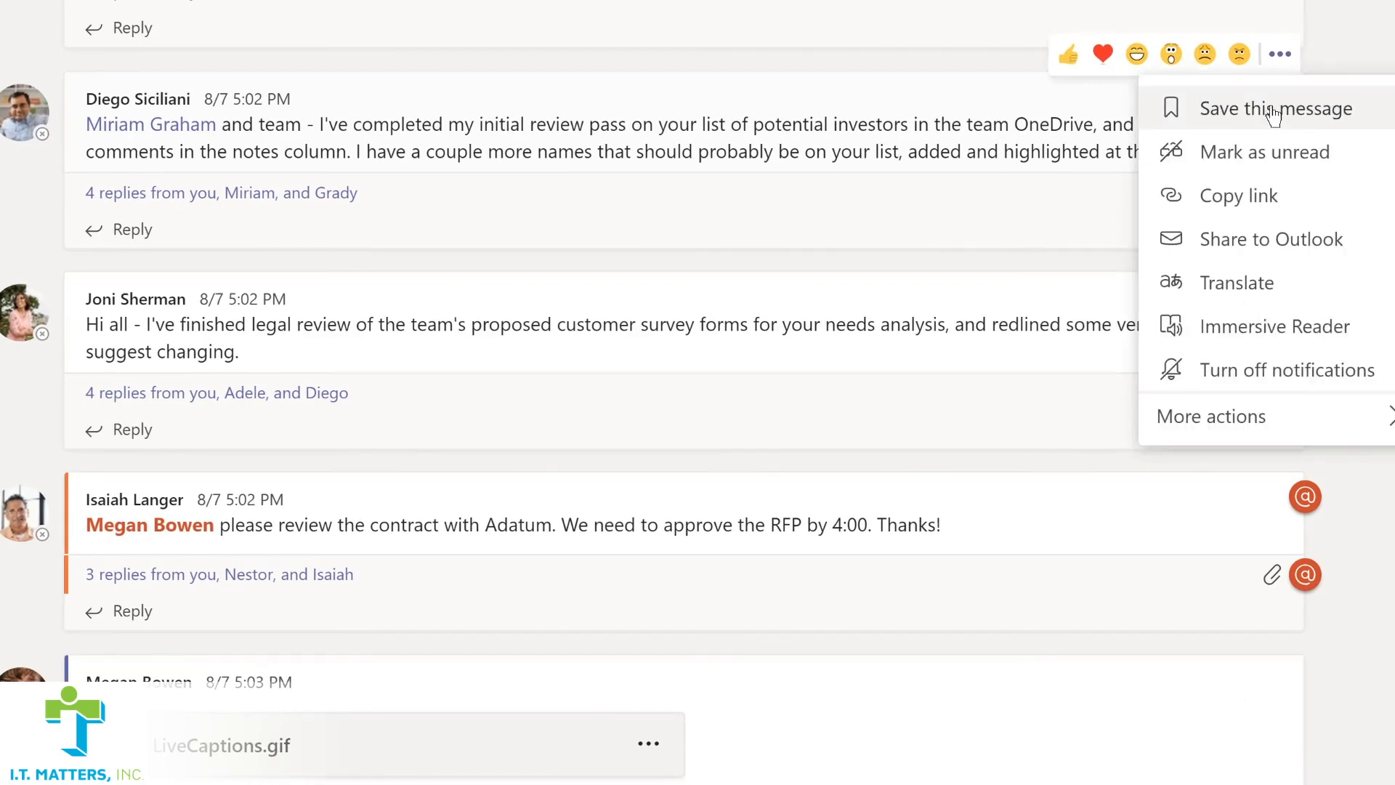
left_click(1273, 112)
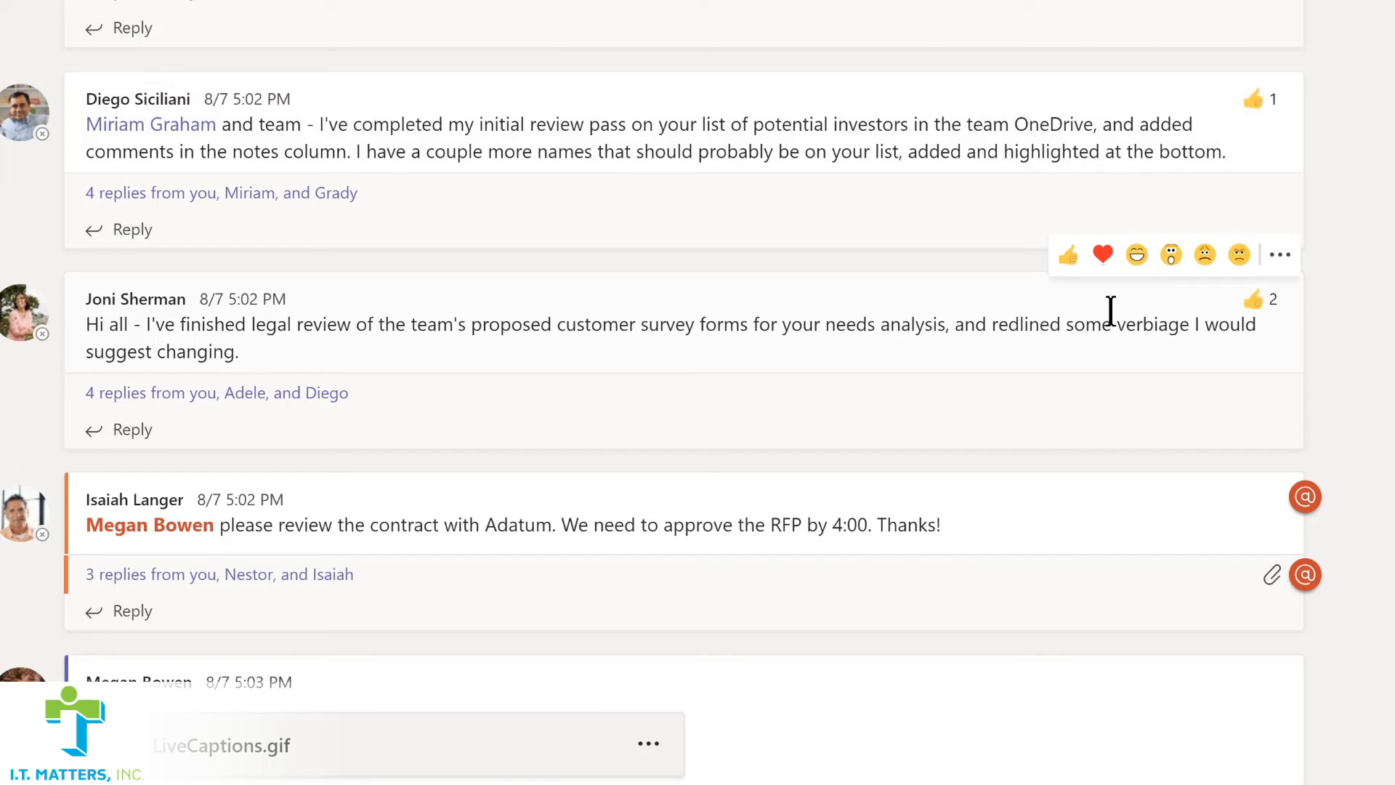
left_click(1279, 256)
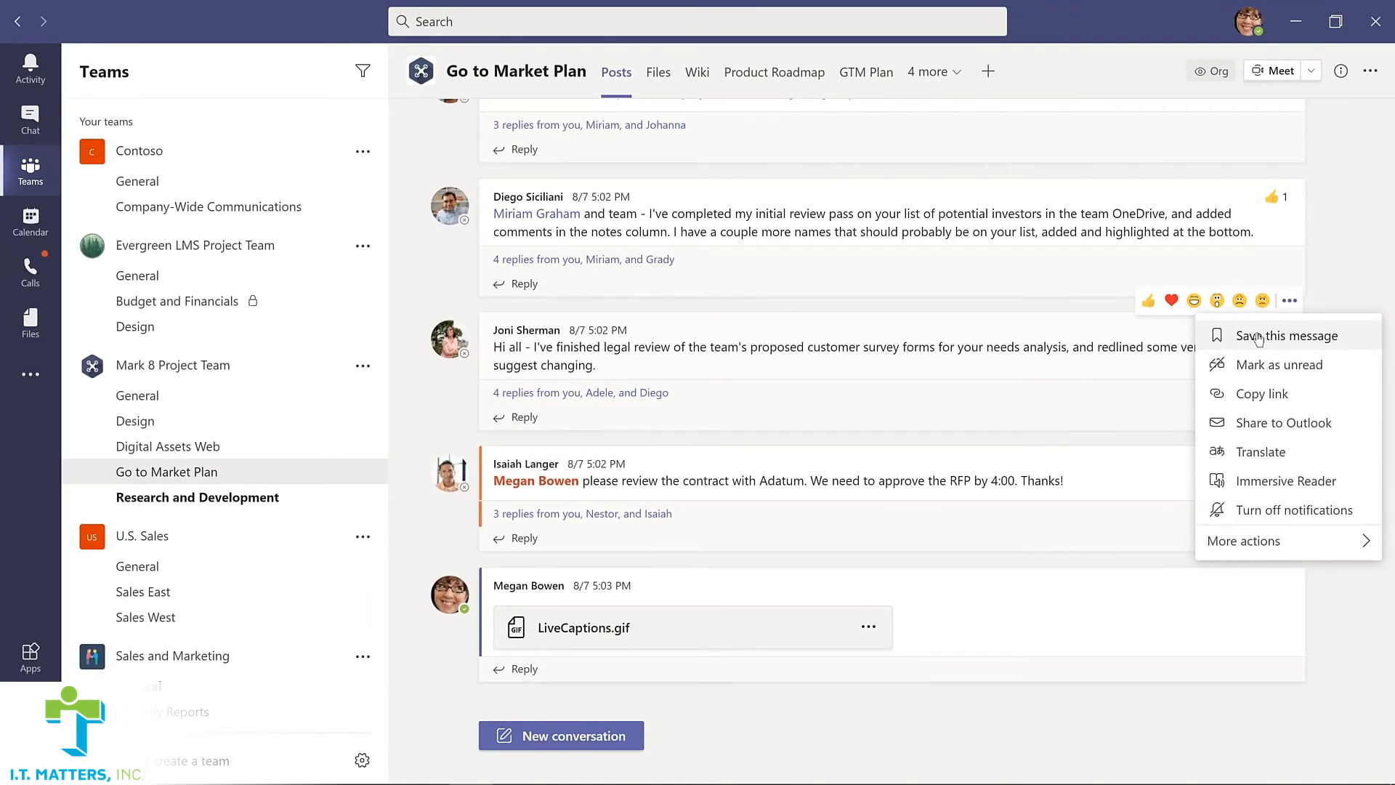
left_click(1259, 335)
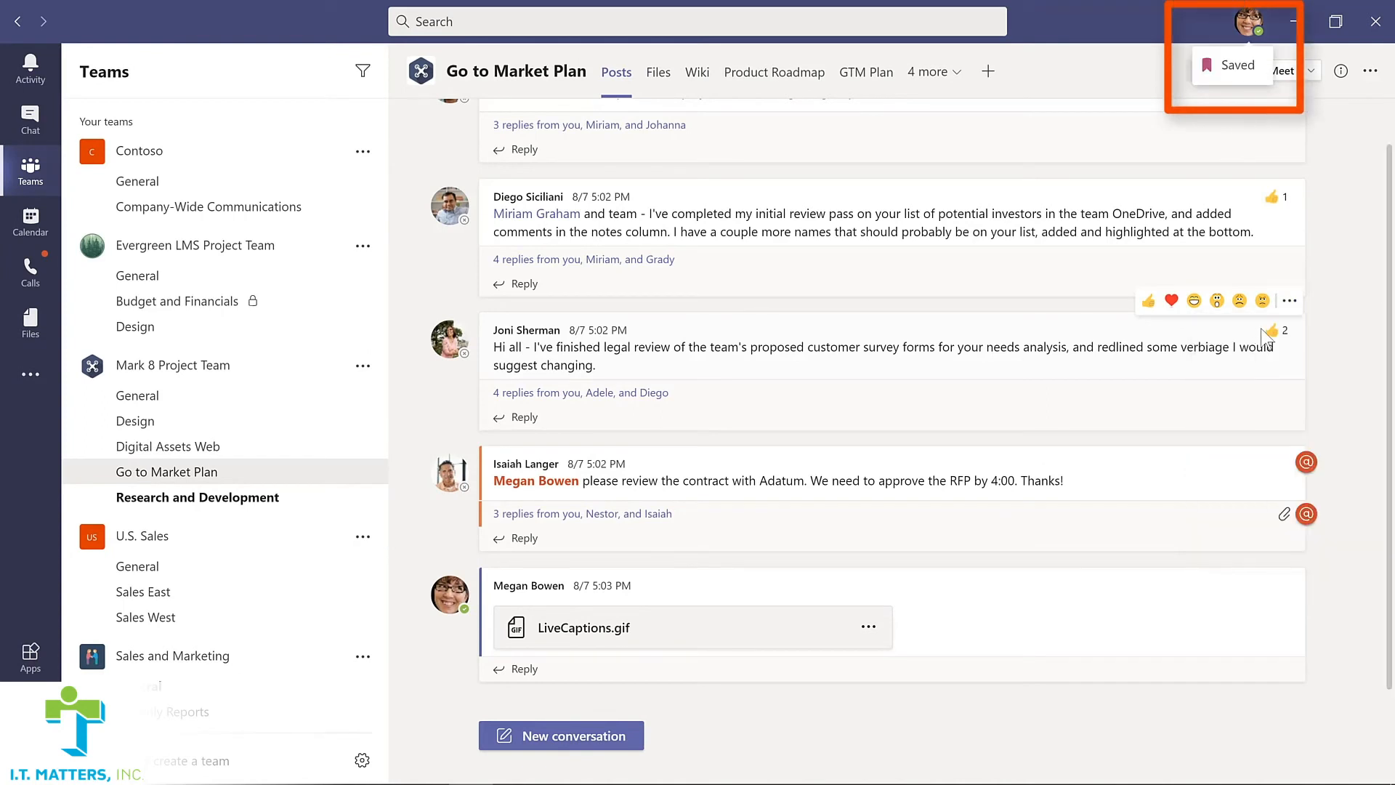
mouse_move(1262, 334)
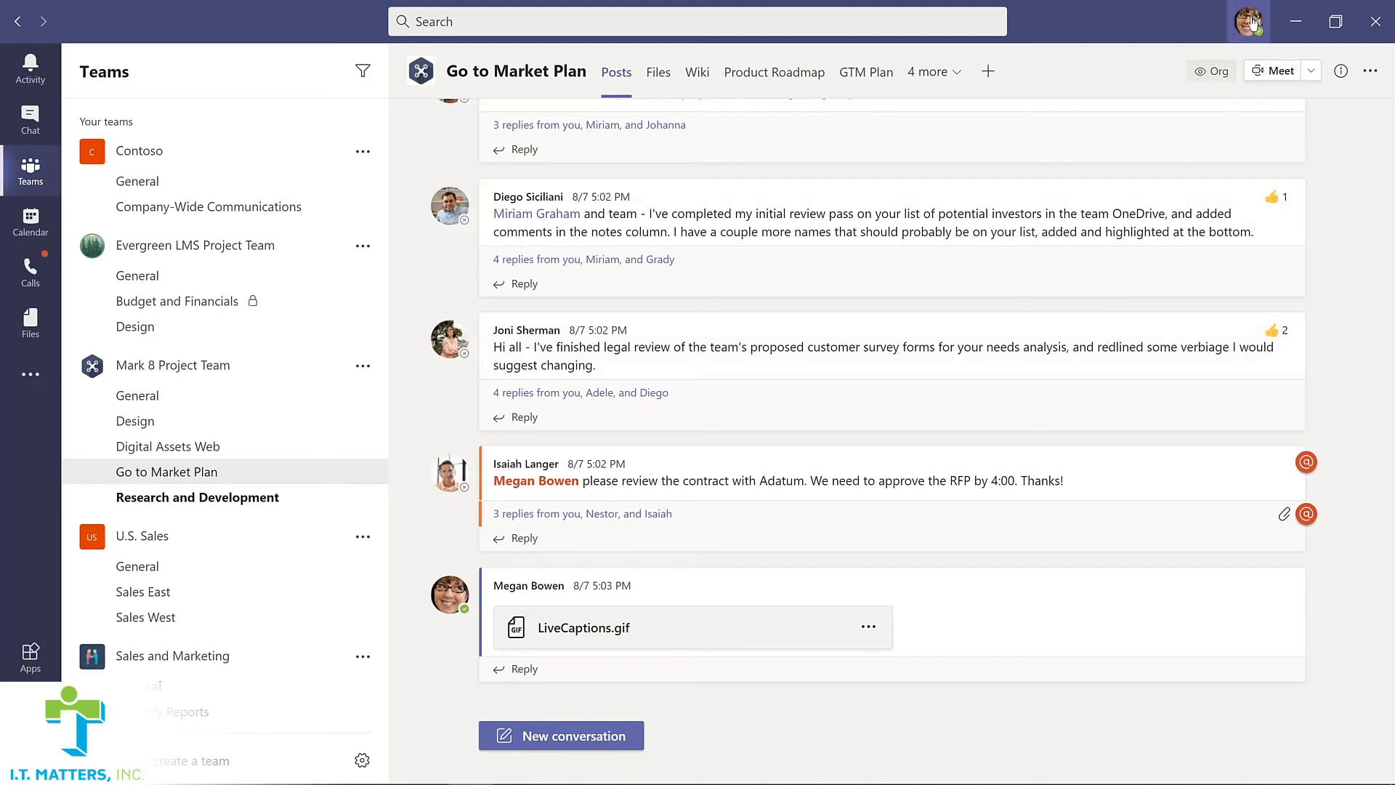
Open the saved messages from the profile, view the potential investors message in its conversation, and unsave it.
left_click(1251, 24)
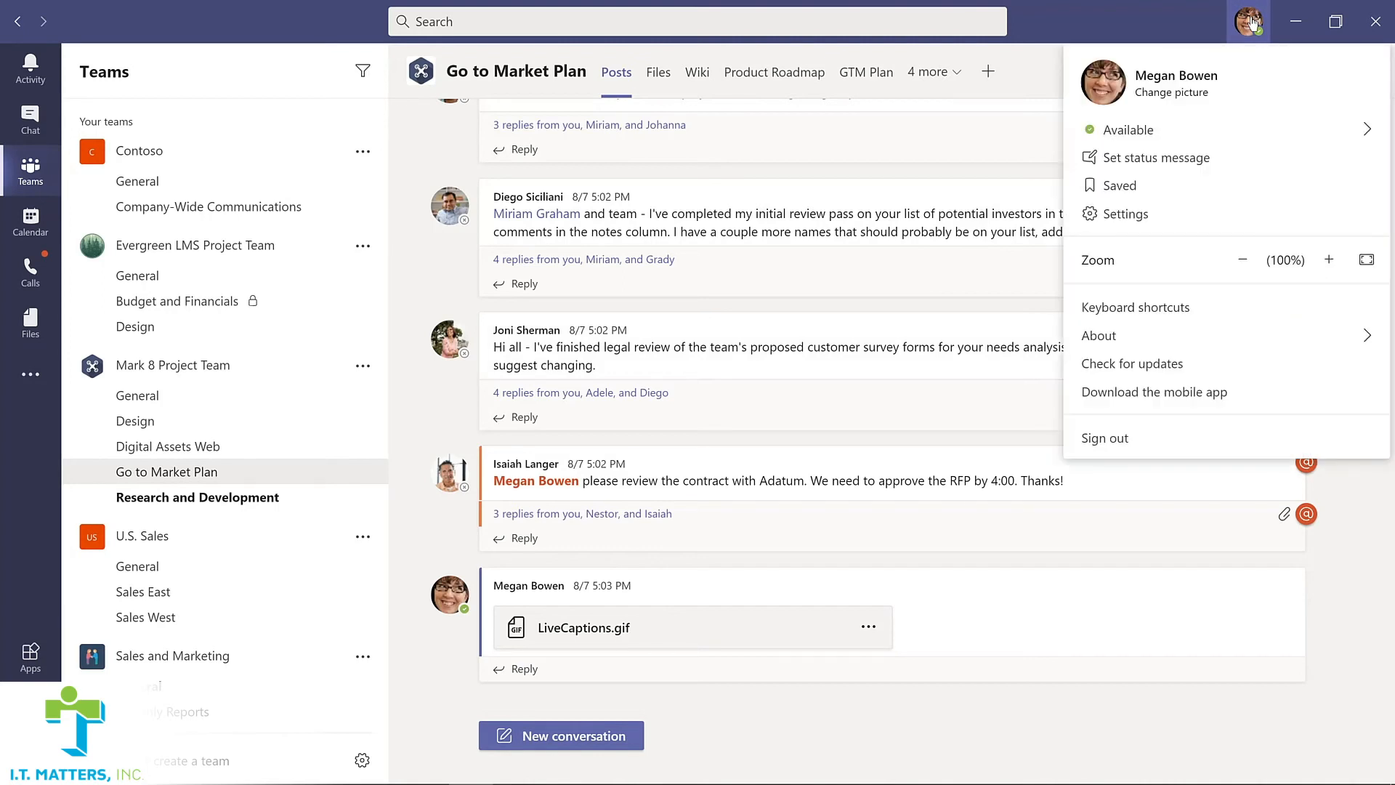
left_click(1119, 187)
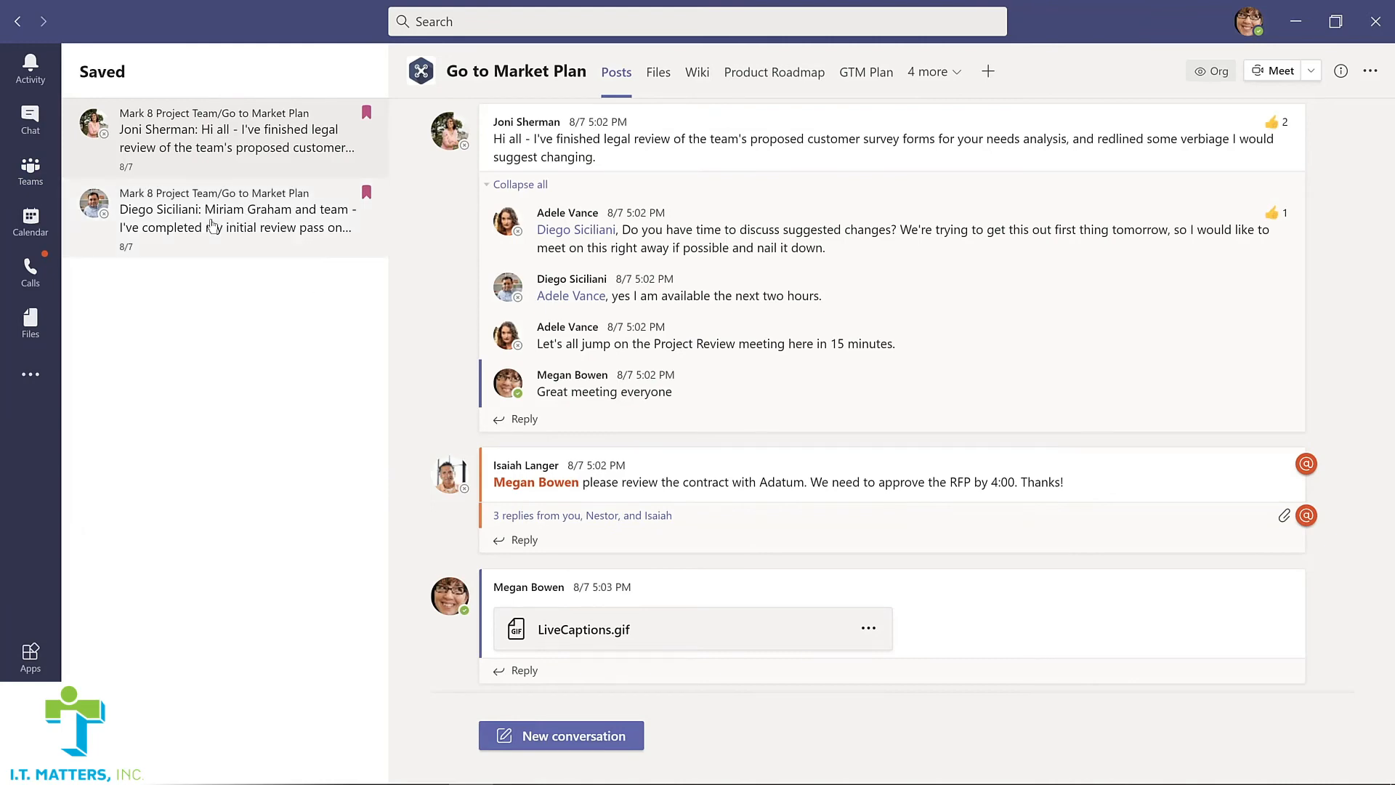
left_click(211, 225)
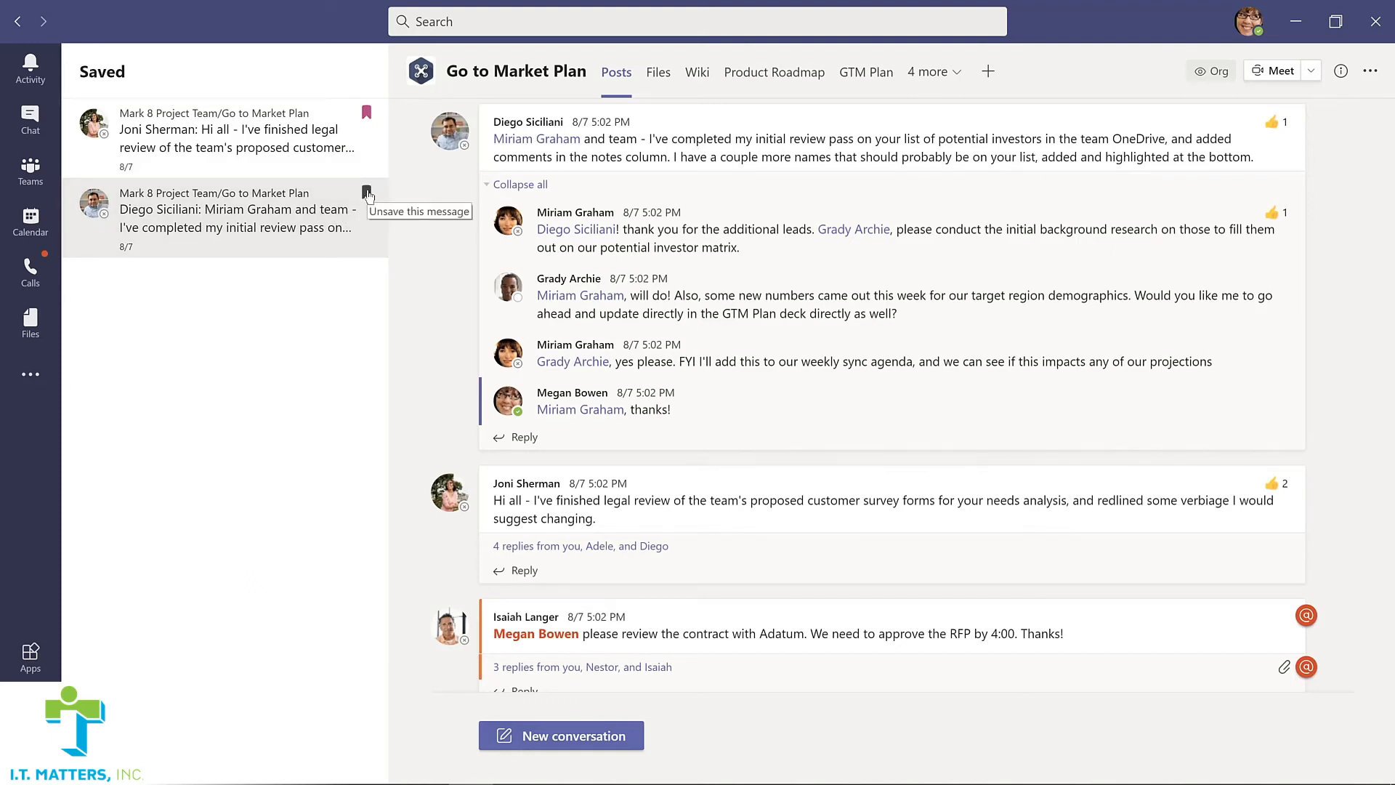
left_click(367, 192)
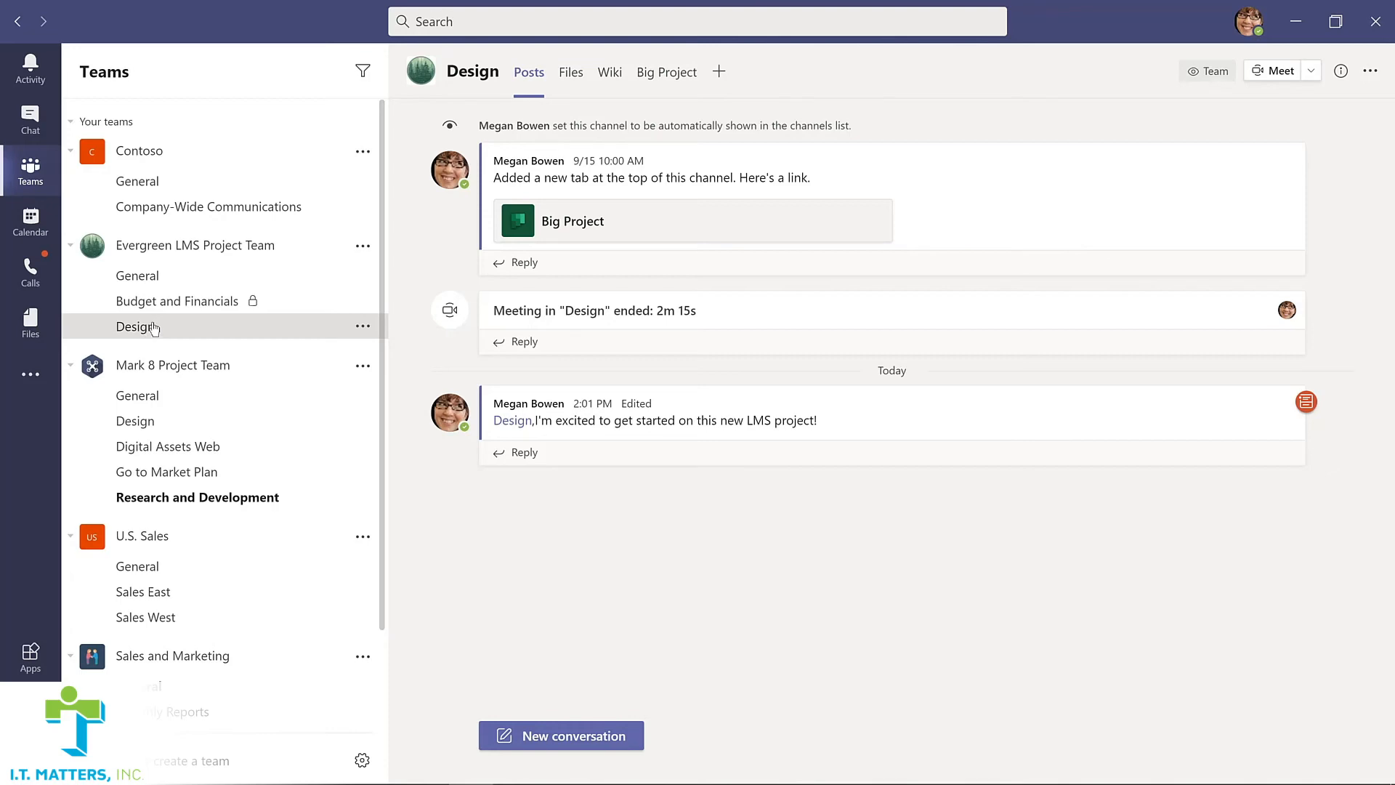
Open the saved messages with the /saved command and unsave the potential investors message in the list.
left_click(490, 18)
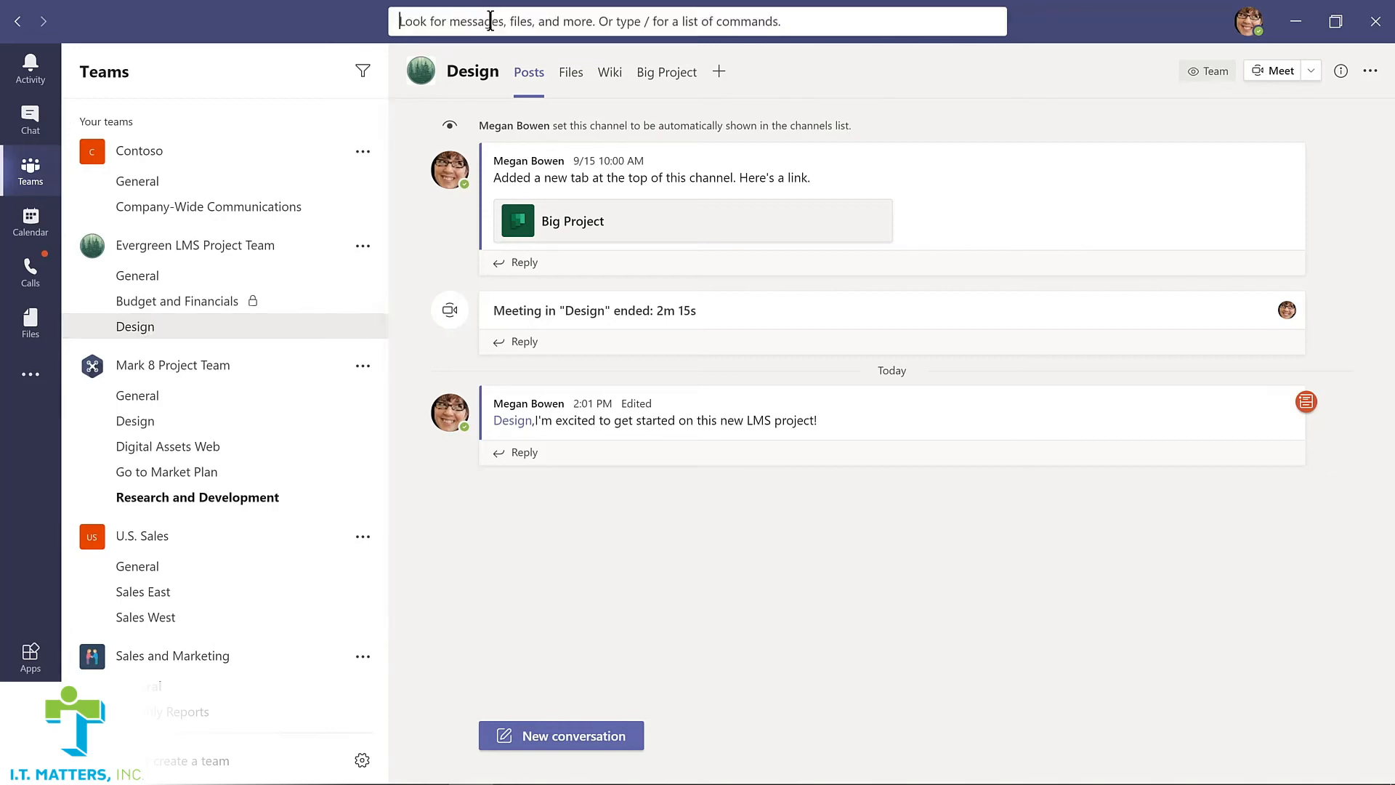
type("/saved")
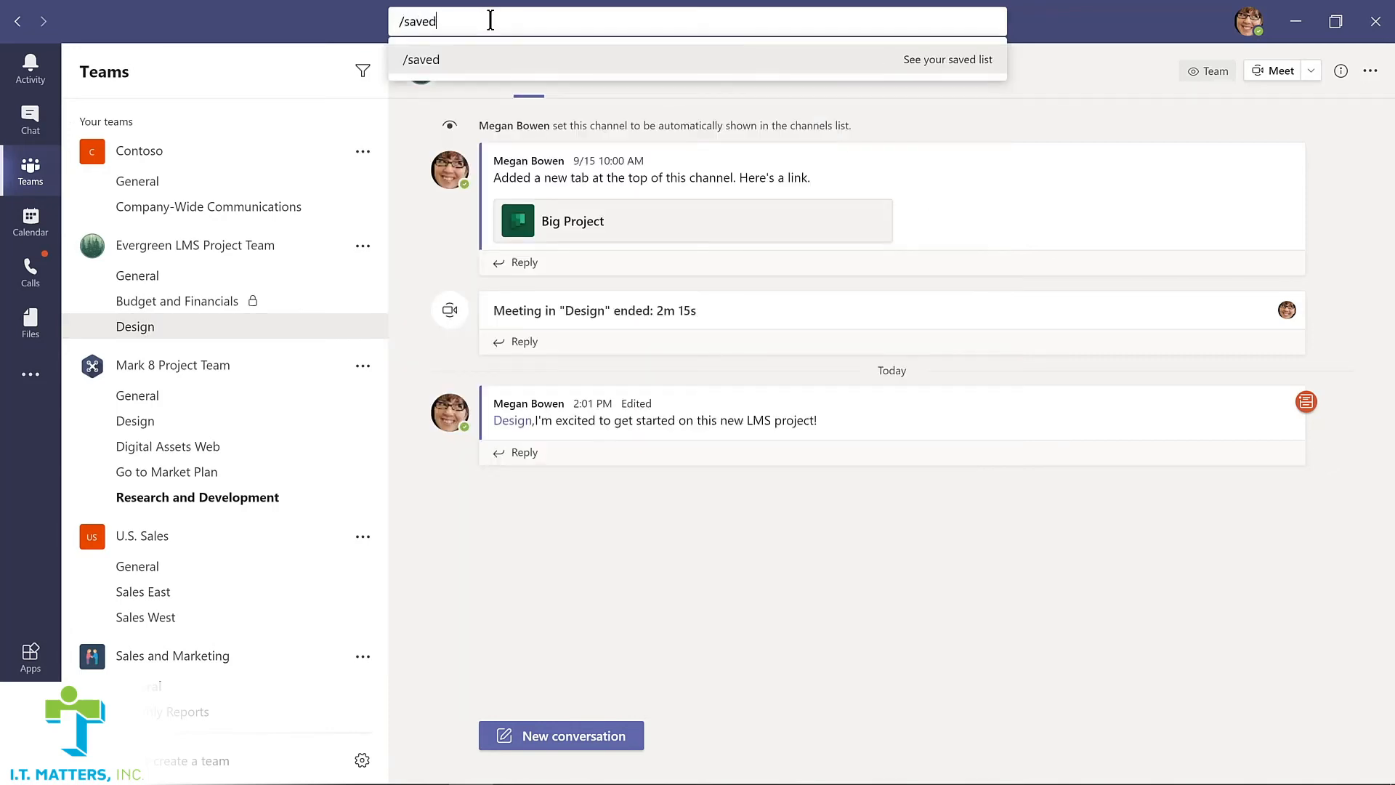
key("Return")
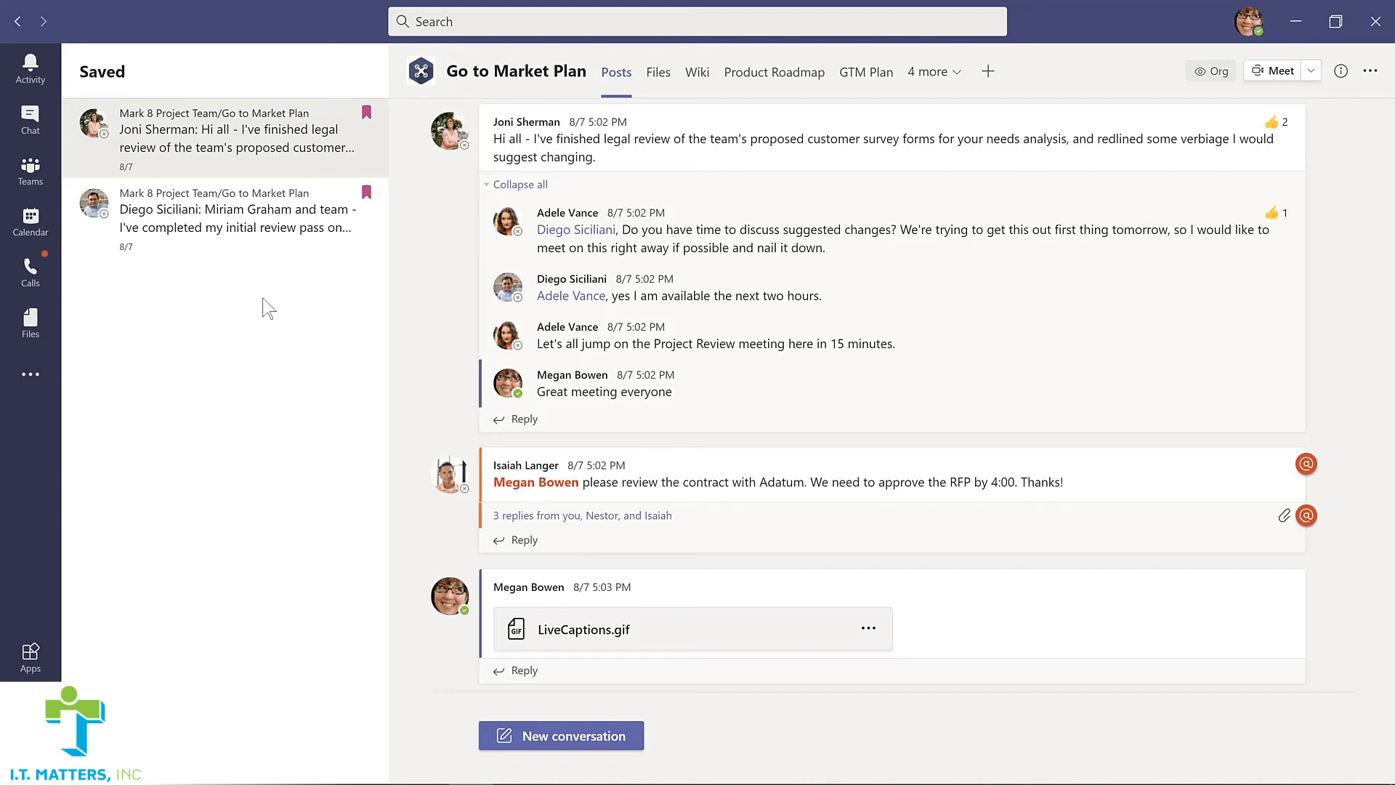
left_click(367, 193)
Return to the Go to Market Plan channel, save the message about reviewing the Adatum contract, and unsave it again.
left_click(35, 176)
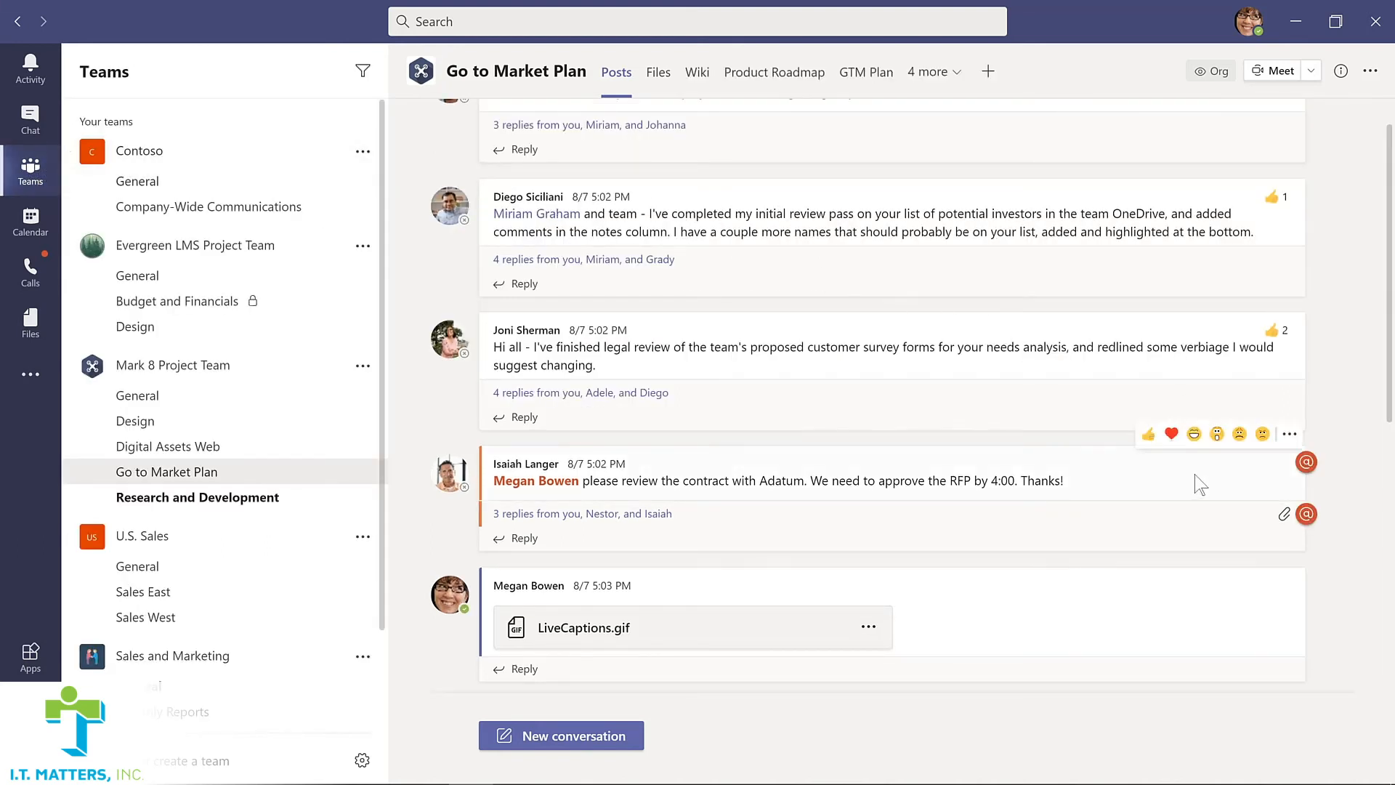
left_click(1290, 434)
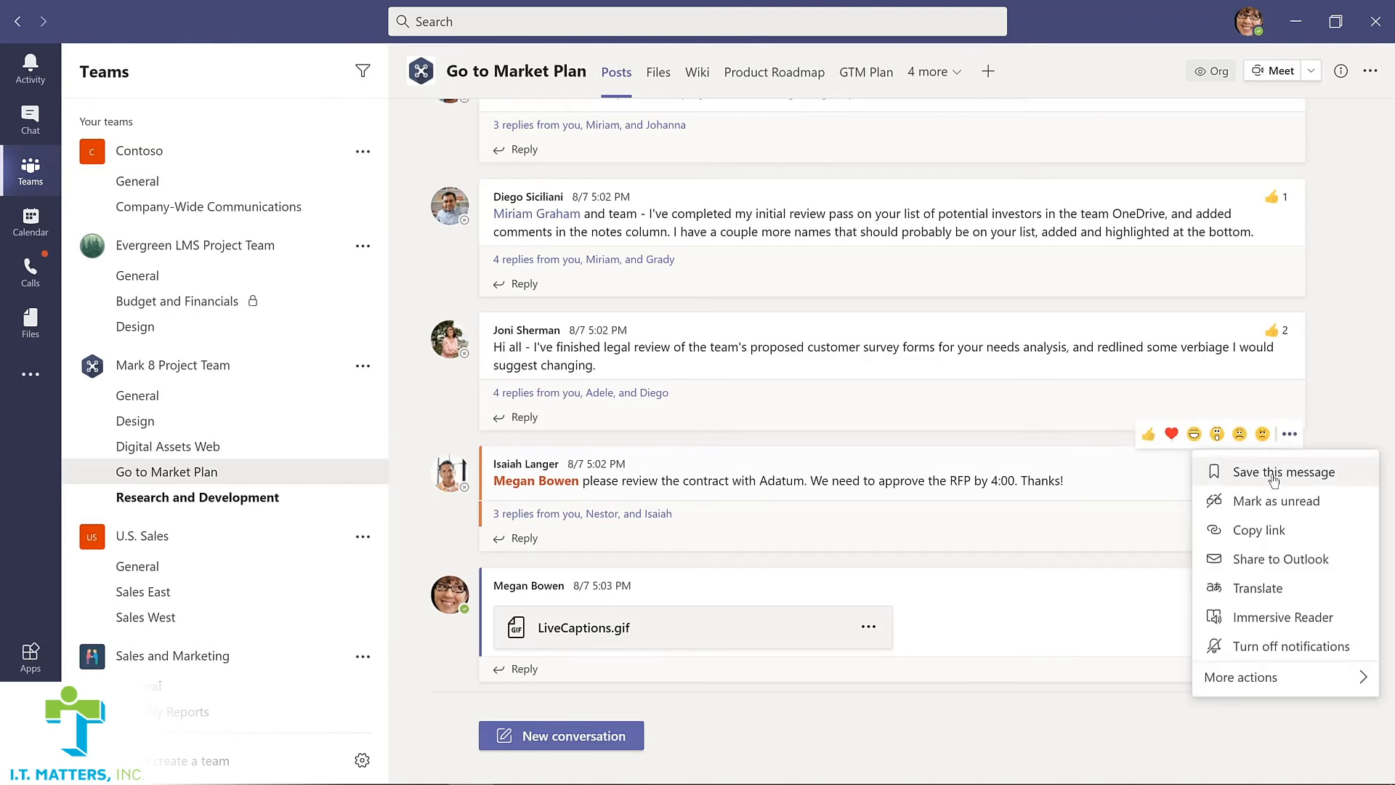
left_click(1279, 472)
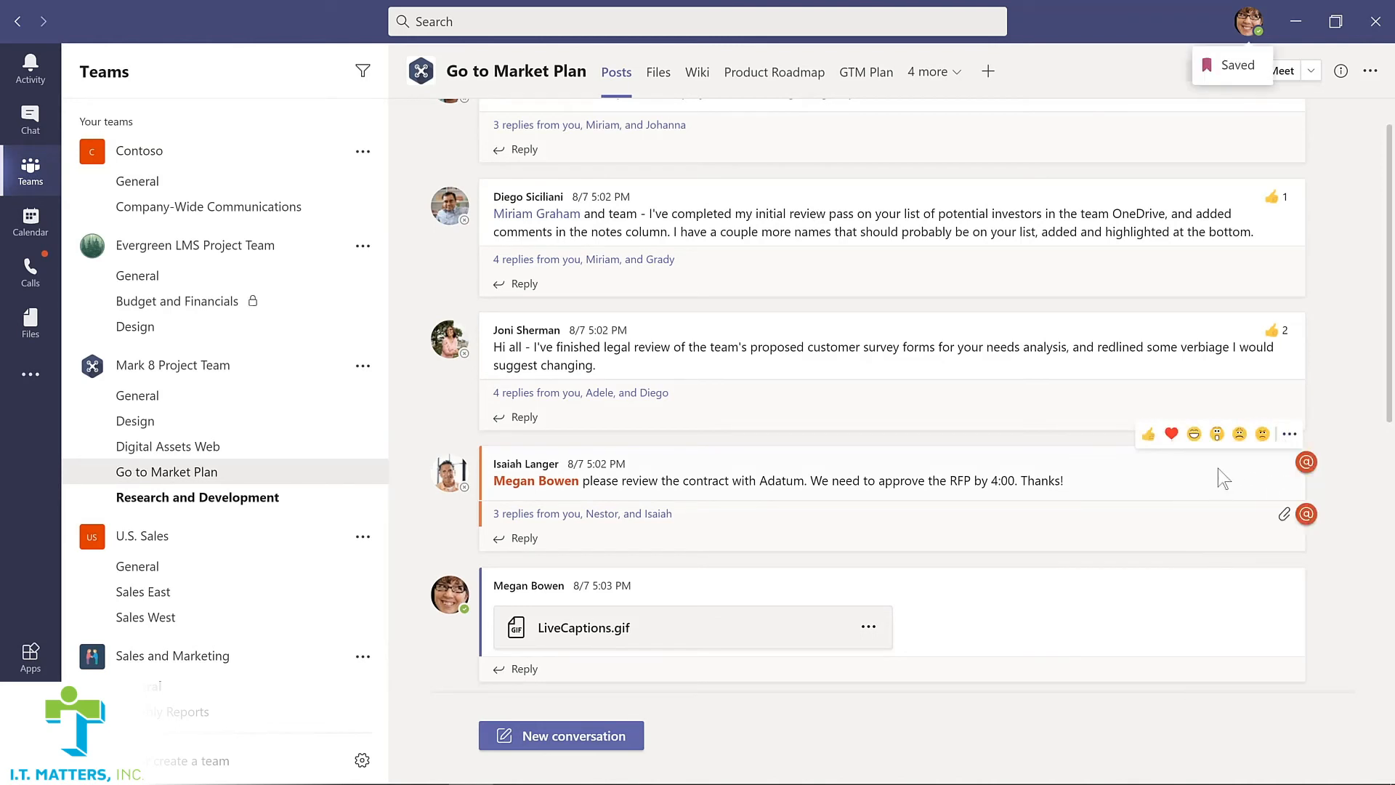
left_click(1289, 434)
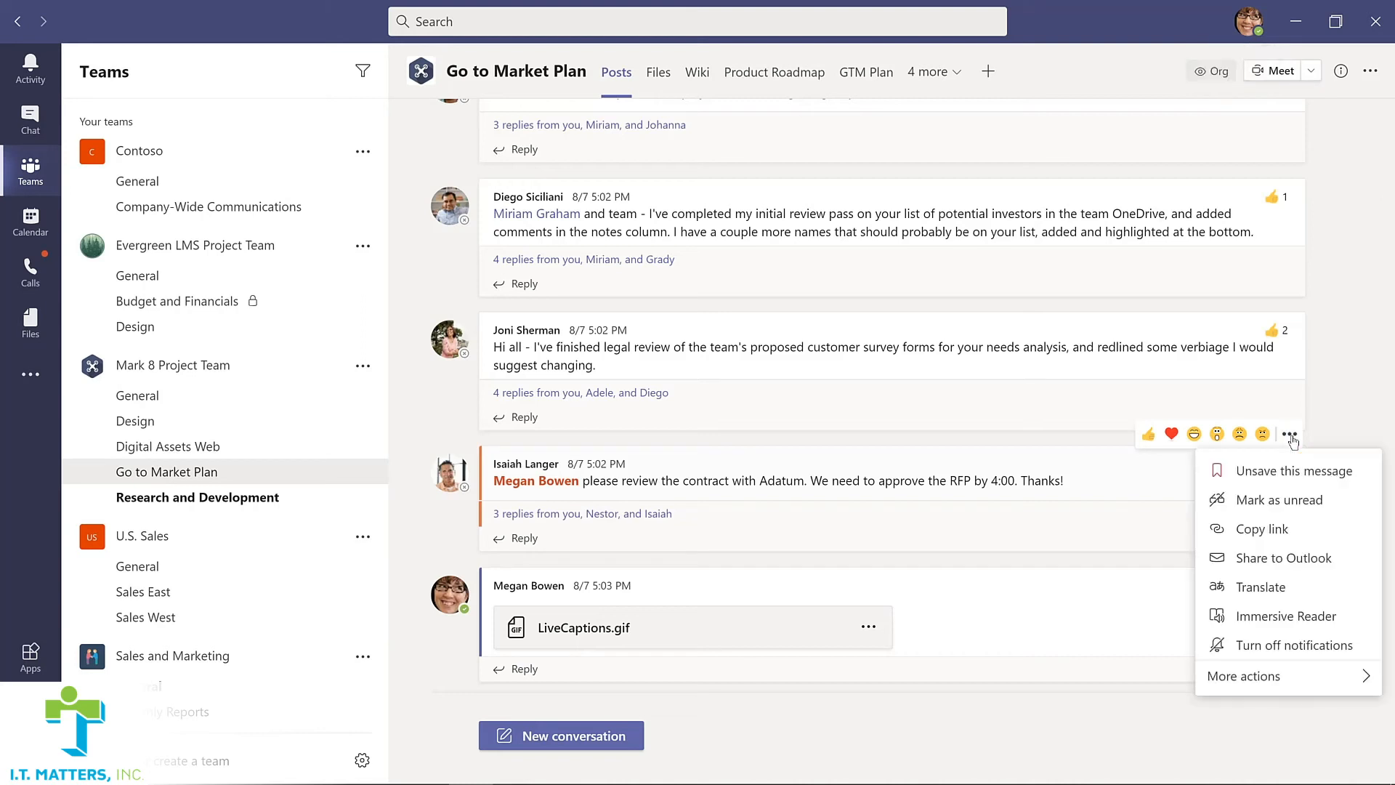
left_click(1274, 472)
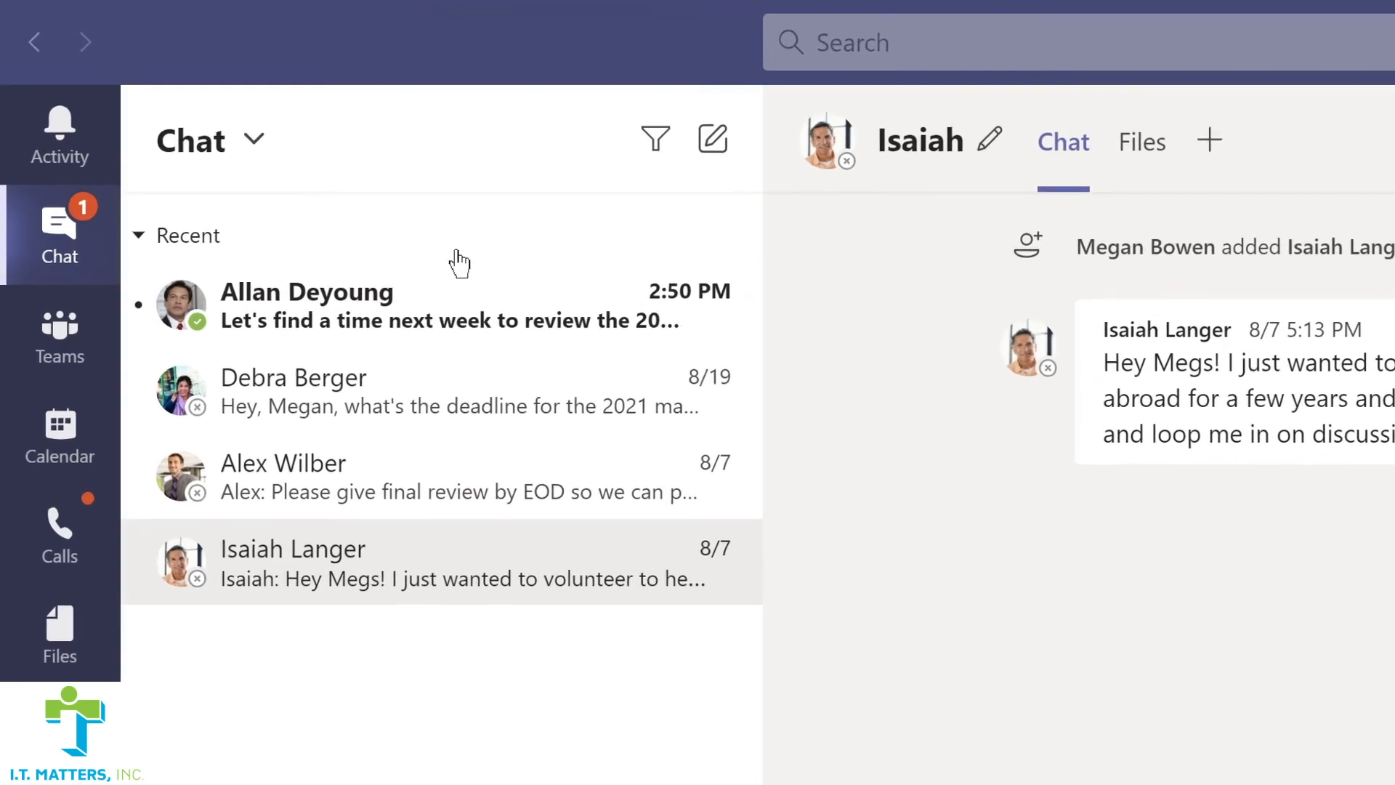
Pin the unread chat about finding a time next week for a review.
mouse_move(516, 309)
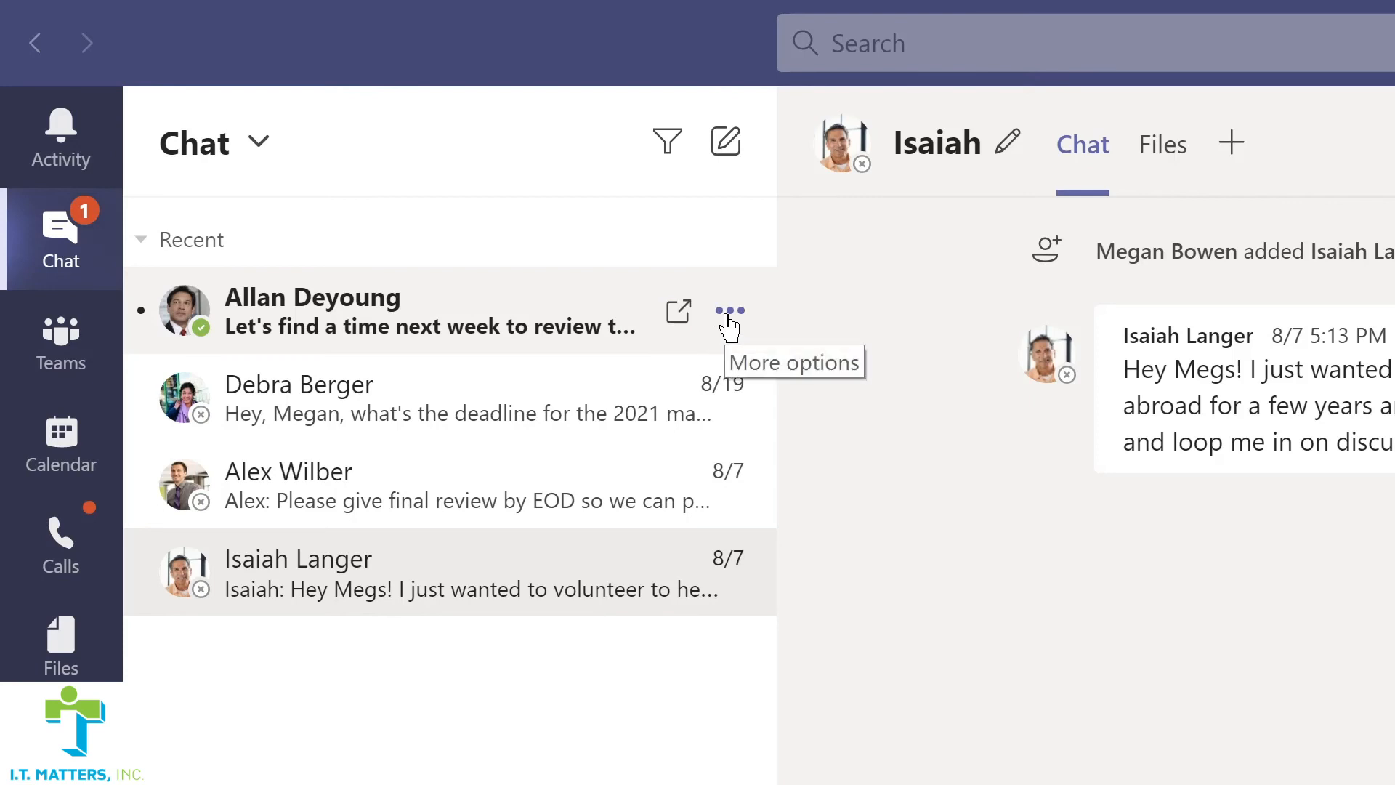
left_click(729, 320)
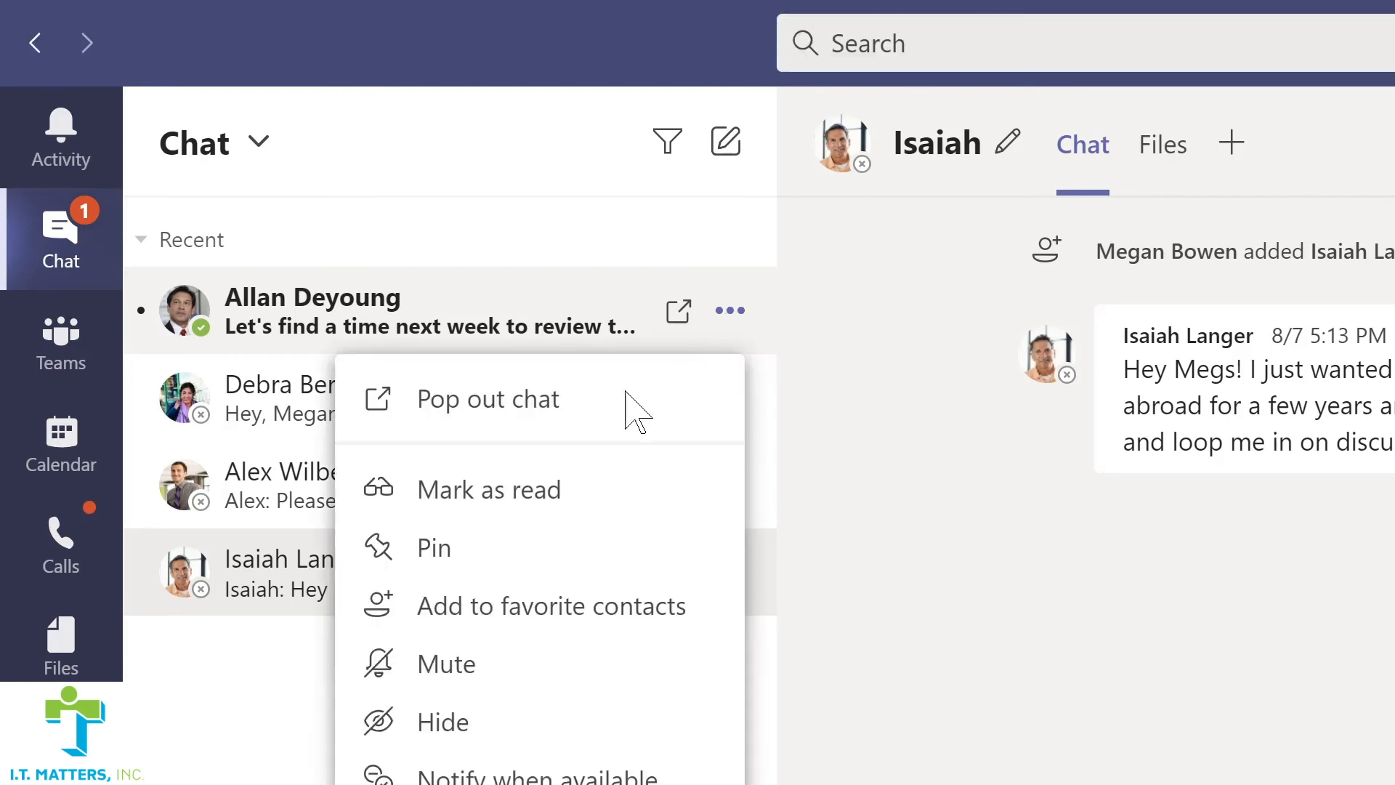
left_click(434, 556)
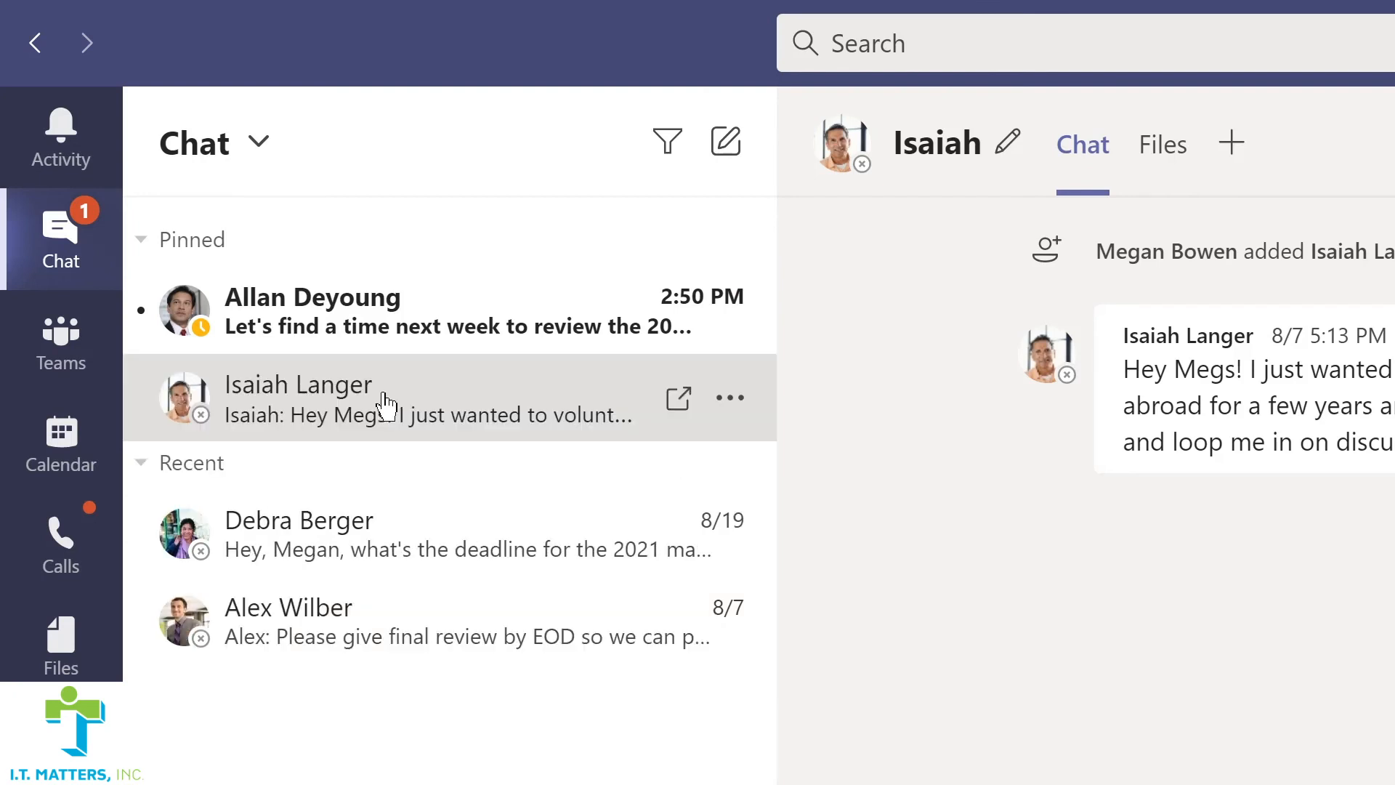
Move the pinned chat from the colleague volunteering to help above the other pinned chat, and unpin it.
left_click_drag(385, 405, 386, 294)
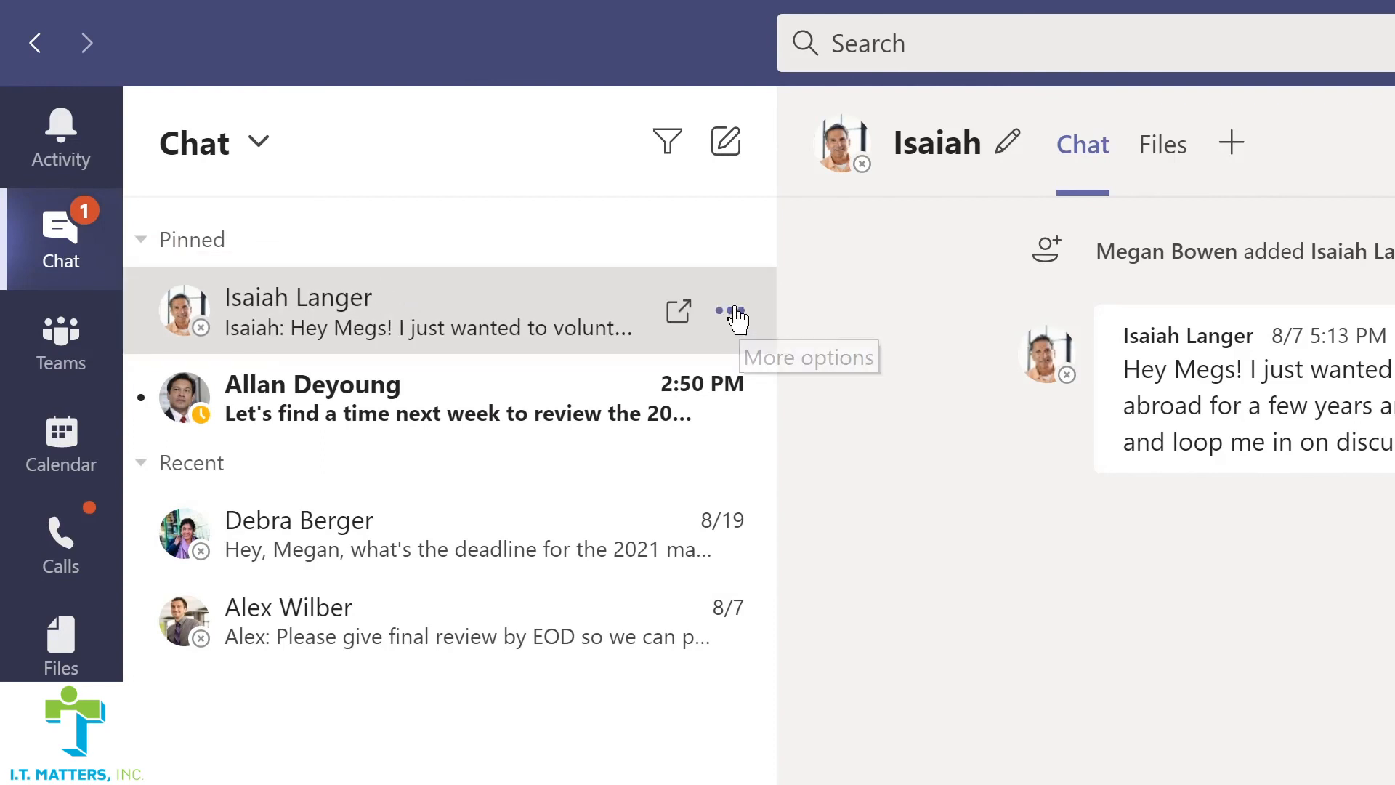
left_click(732, 312)
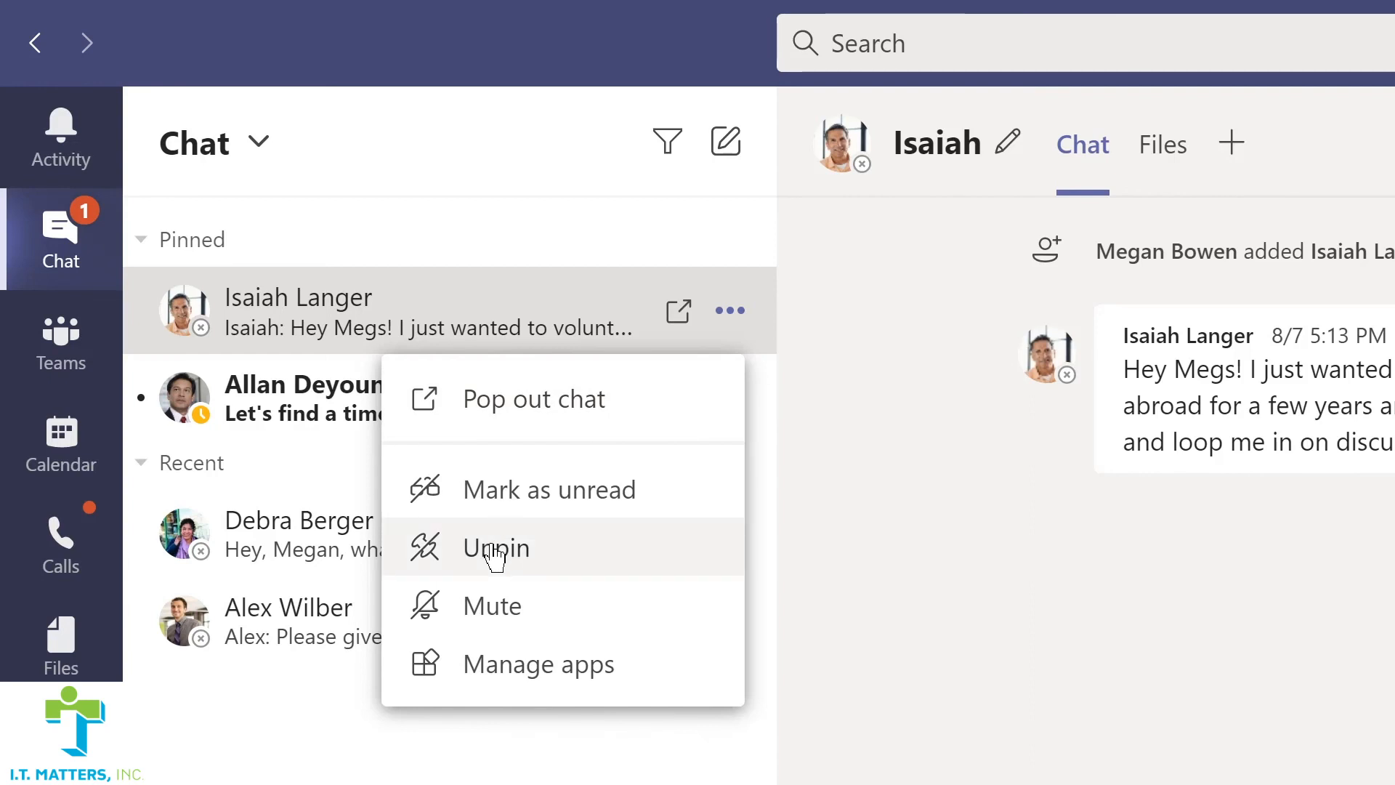
left_click(500, 554)
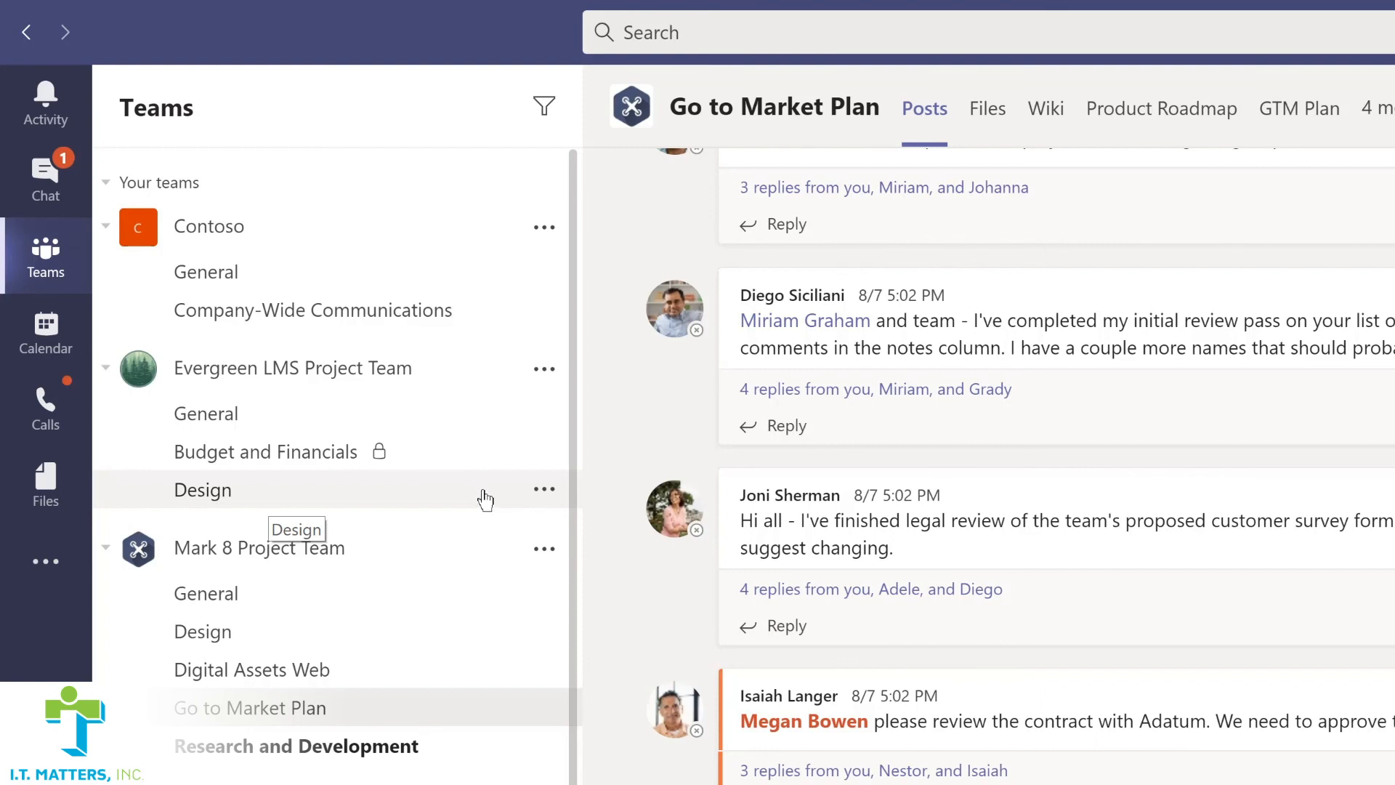
Pin the Design channel of the Evergreen LMS Project Team.
left_click(543, 490)
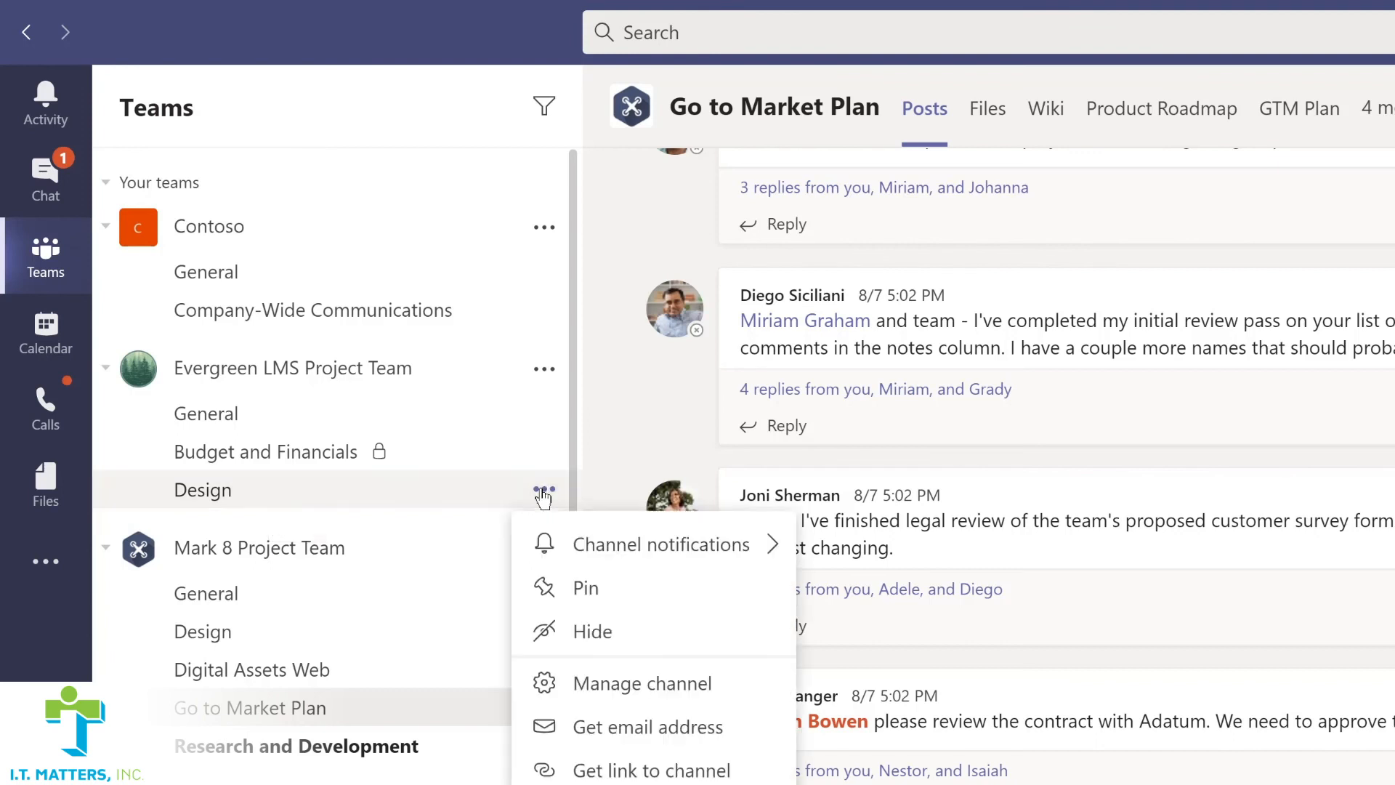
left_click(583, 592)
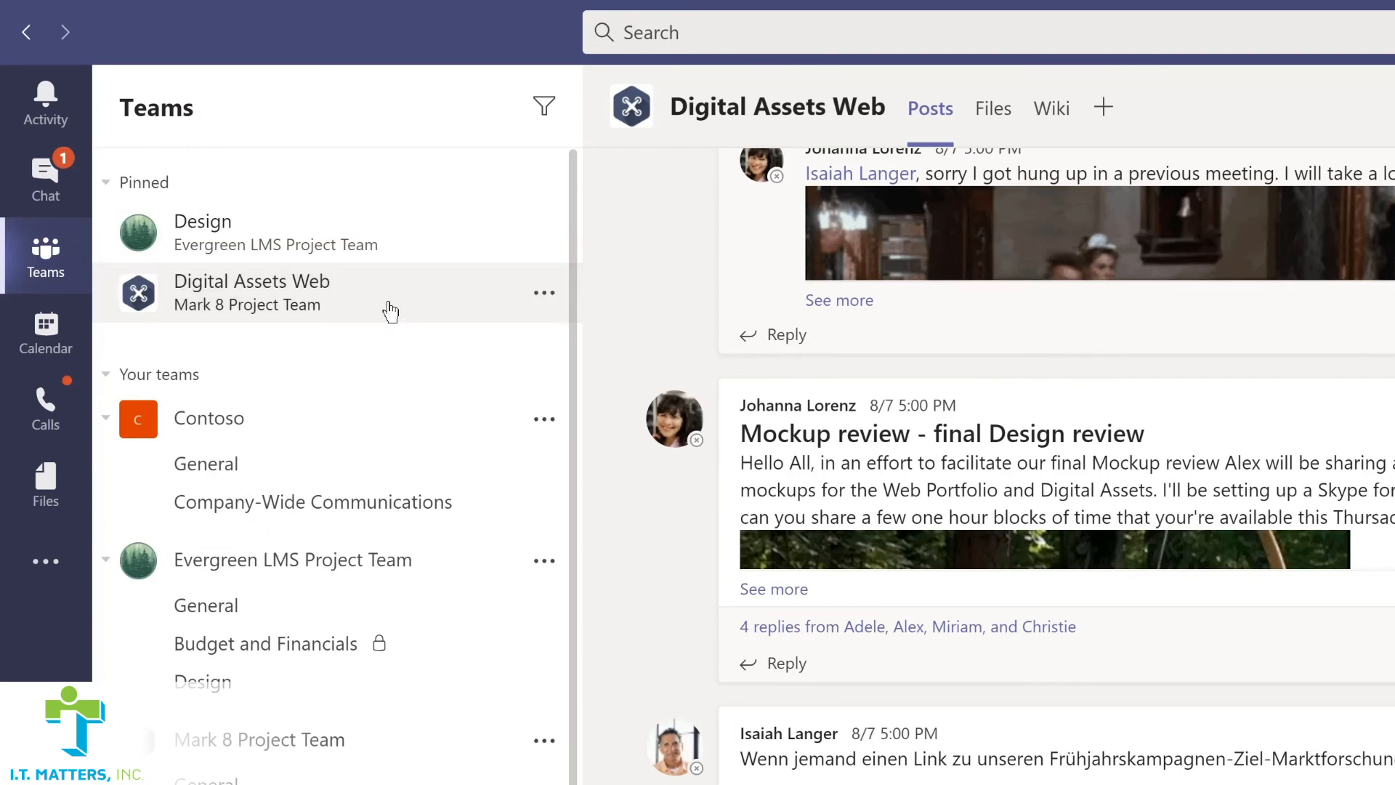
Move the pinned Digital Assets Web channel above the Design channel, and unpin it.
left_click_drag(385, 304, 390, 216)
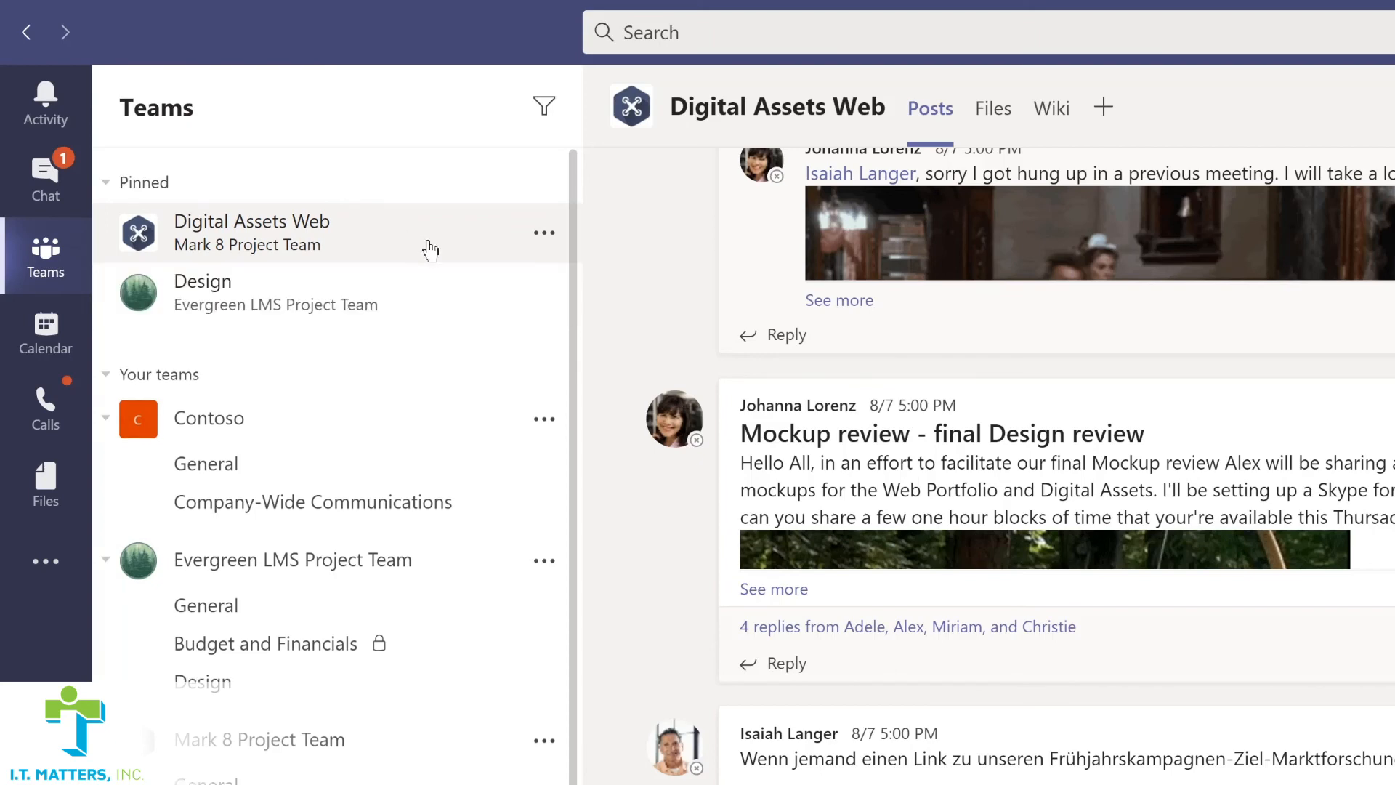
left_click(544, 234)
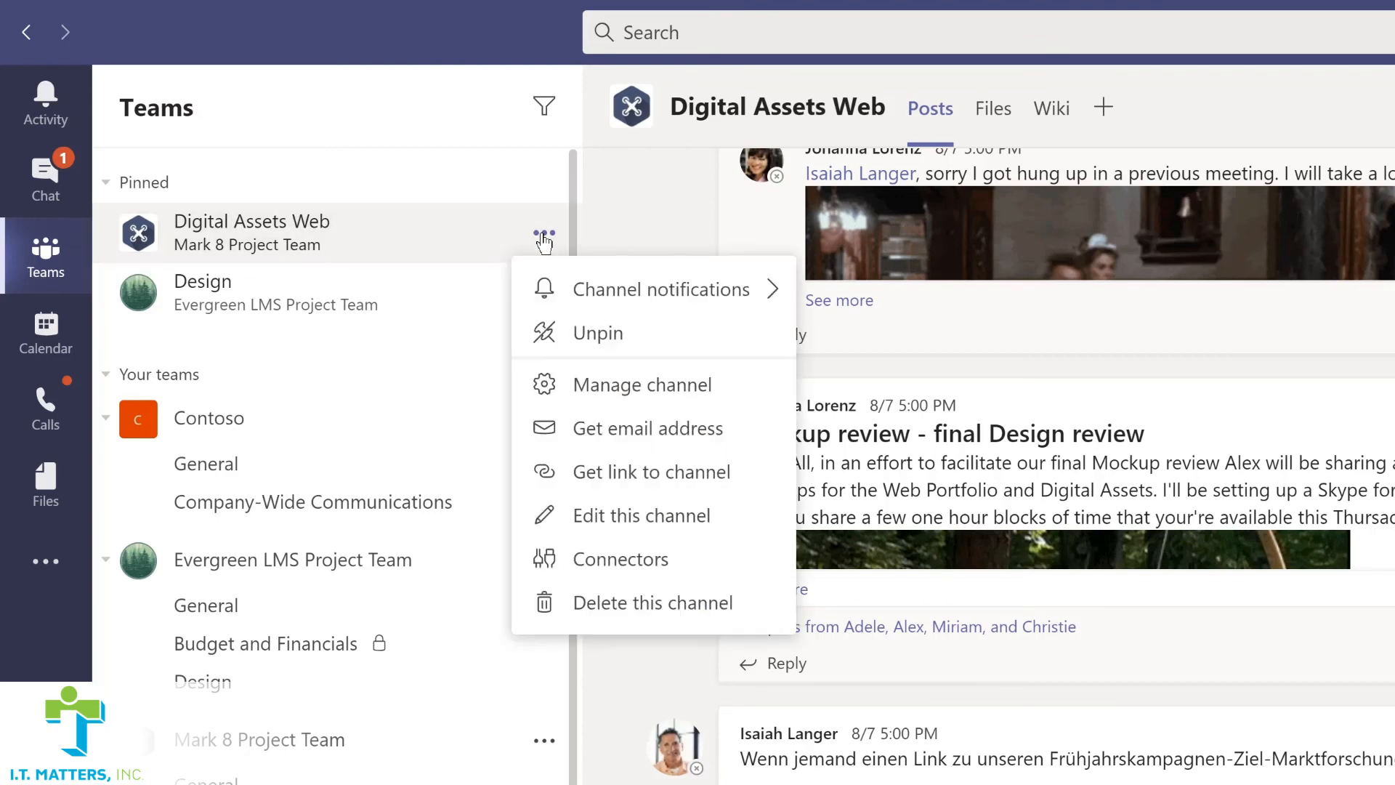
left_click(565, 333)
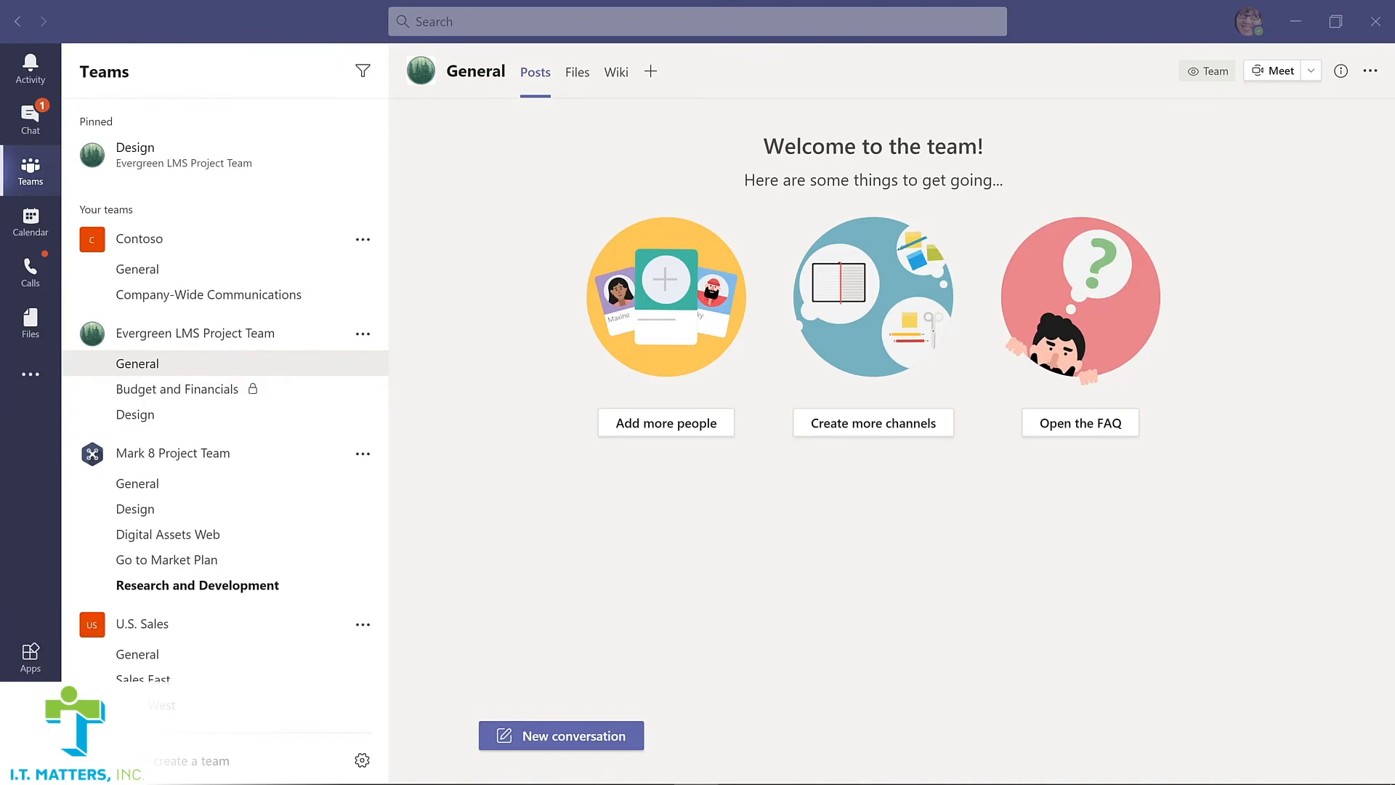
Start a formatted conversation in the Evergreen LMS Project Team's General channel with the subject "I'm excited to start planning our new LMS!".
left_click(501, 735)
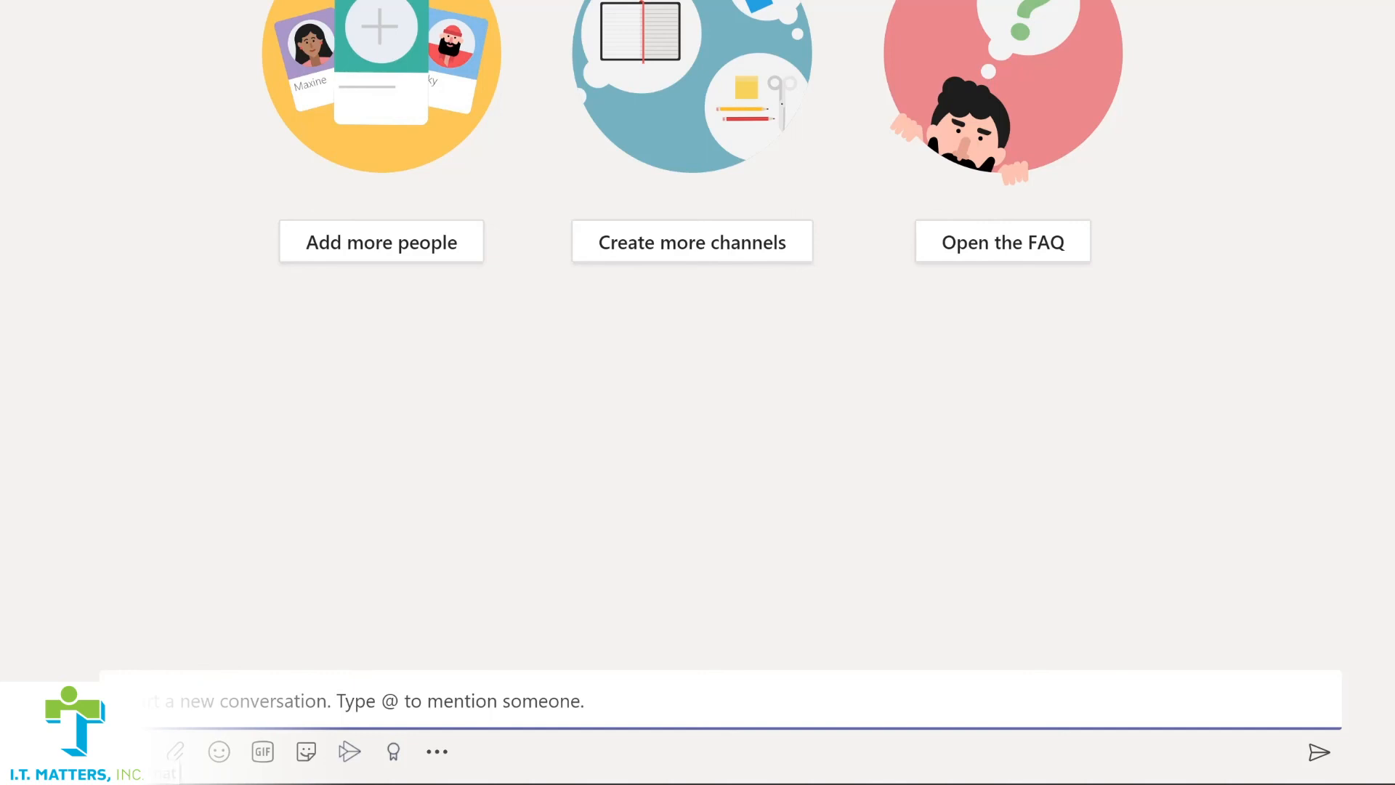
left_click(131, 751)
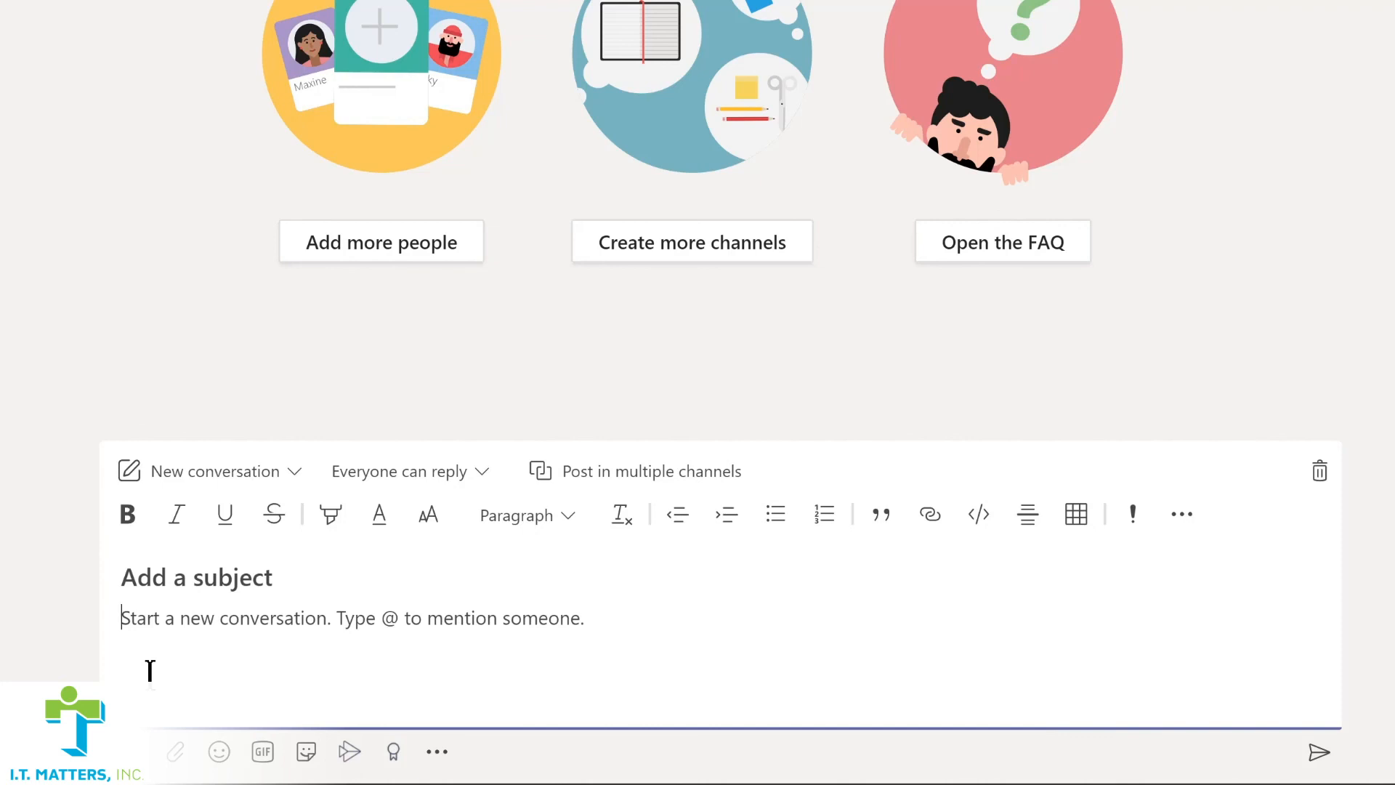
left_click(140, 576)
type("I'm ")
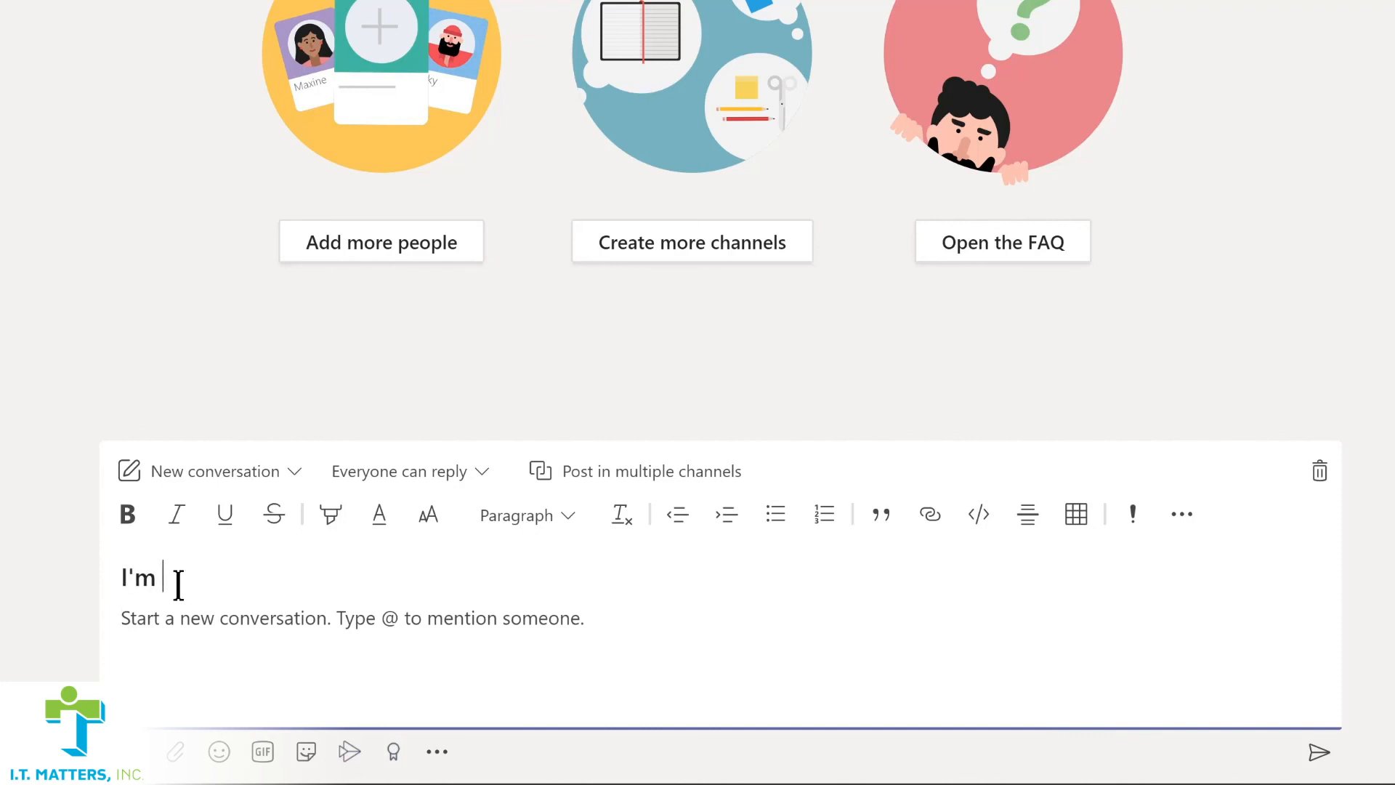
type("excited to start planning our new LMS!")
Write the message body "We'll be sharing details and actions in the Design channel", mentioning the Design channel.
left_click(209, 626)
type("W")
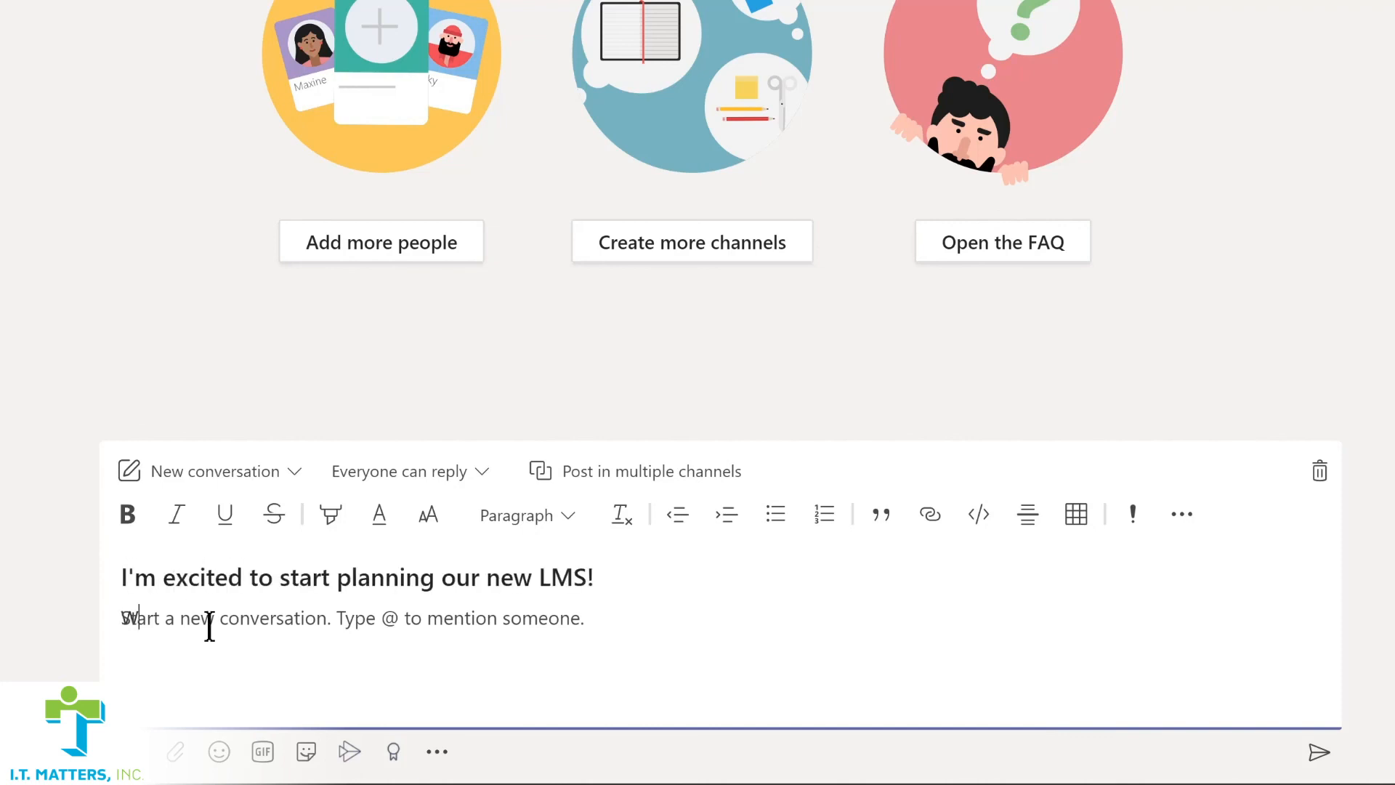
type("e'll be sharing details and actions in the @Design")
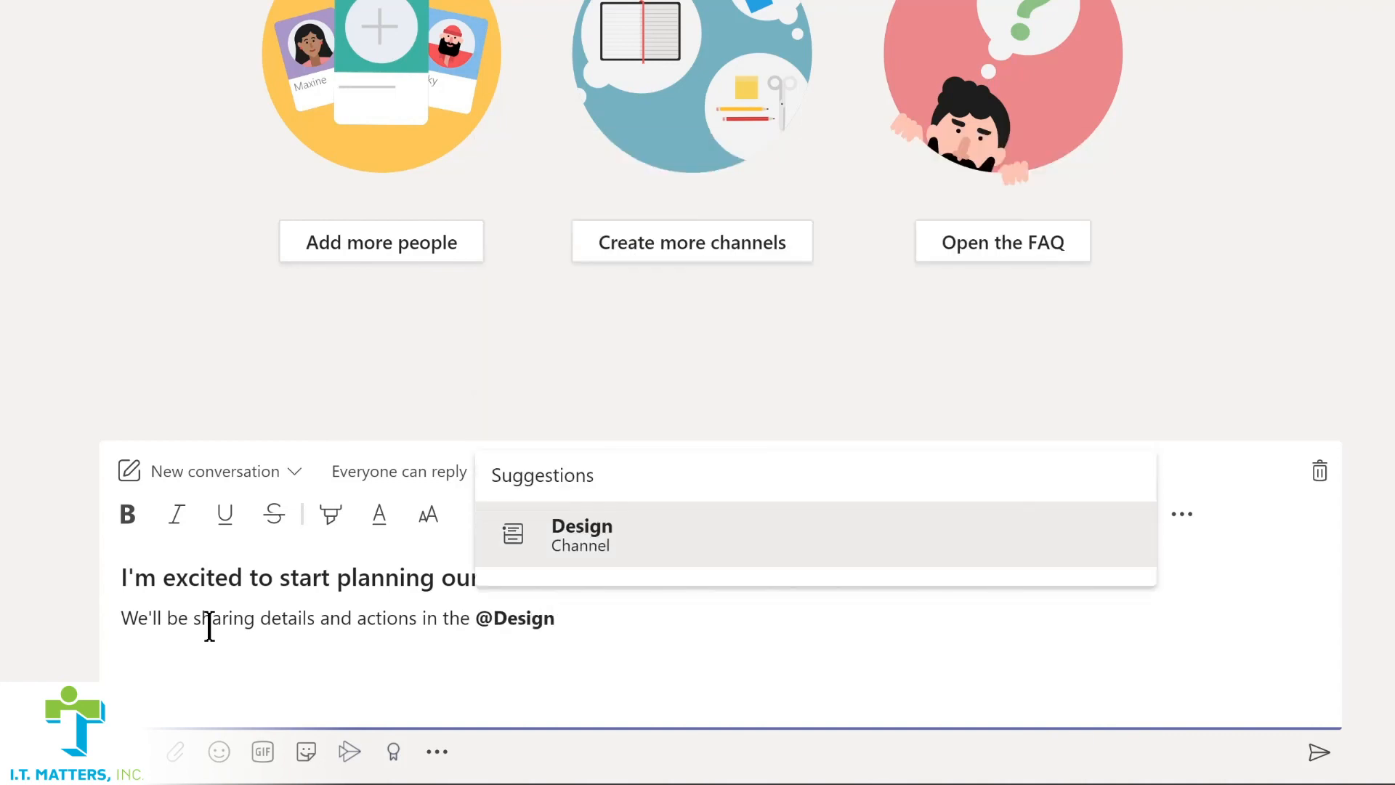
key("Return")
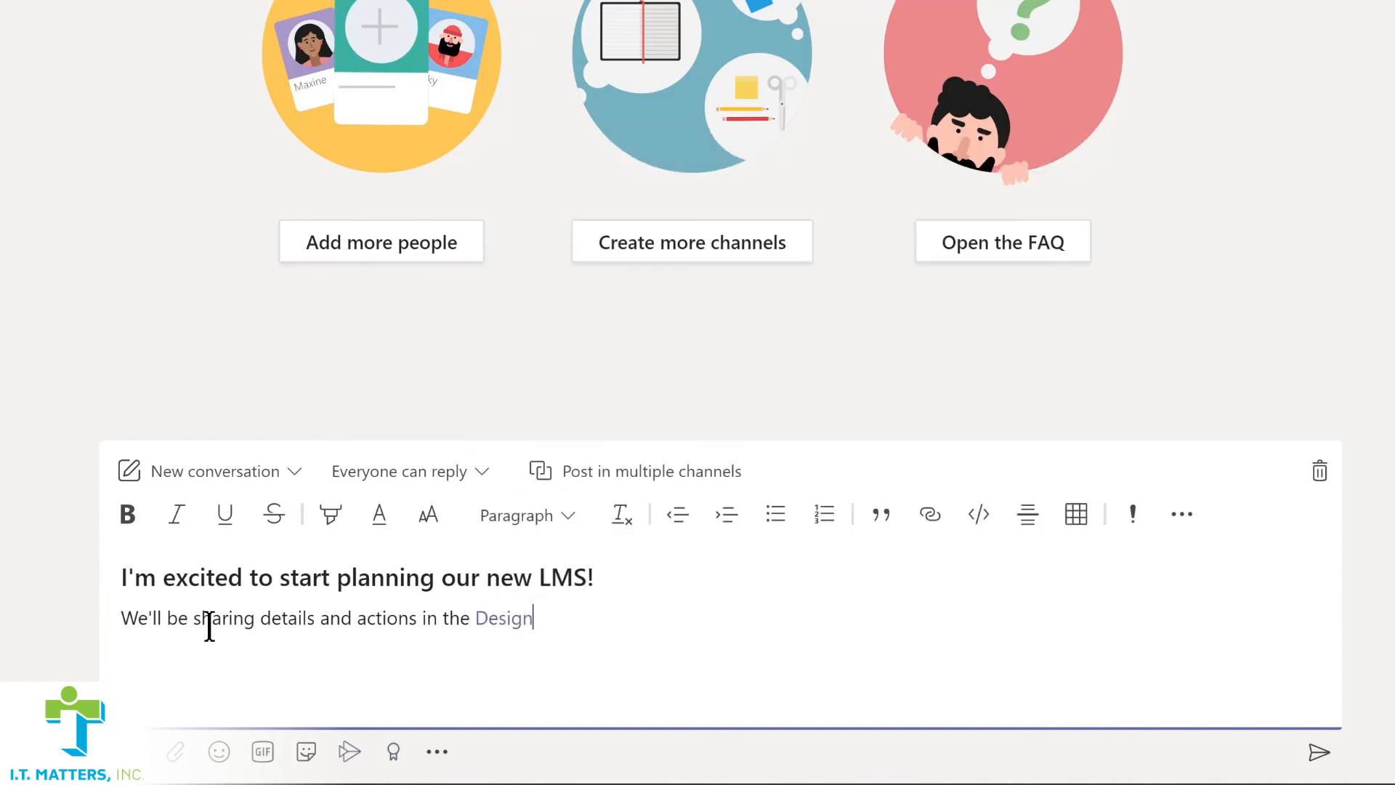
type("channel")
Highlight the whole message body line in yellow.
key("ctrl+Home")
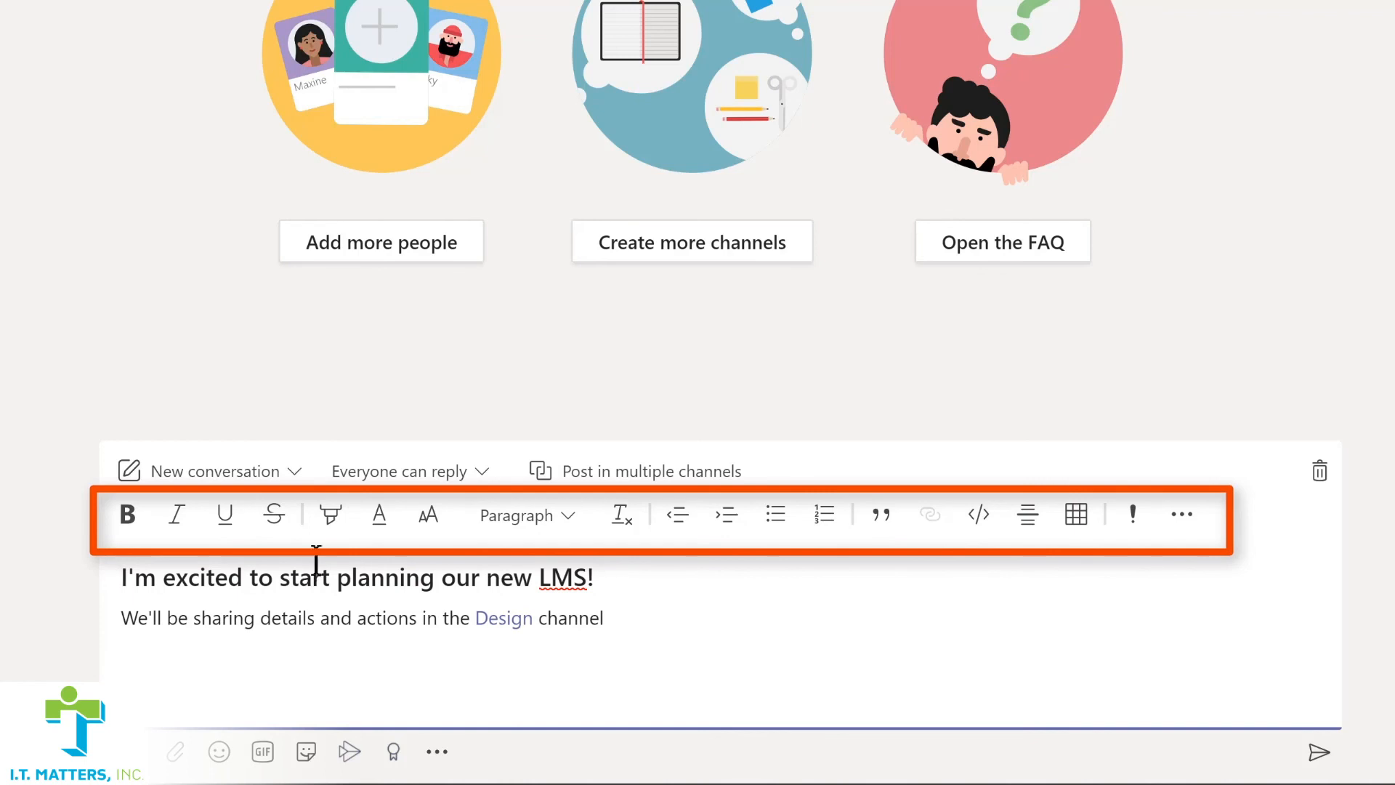
triple_click(218, 608)
left_click(331, 514)
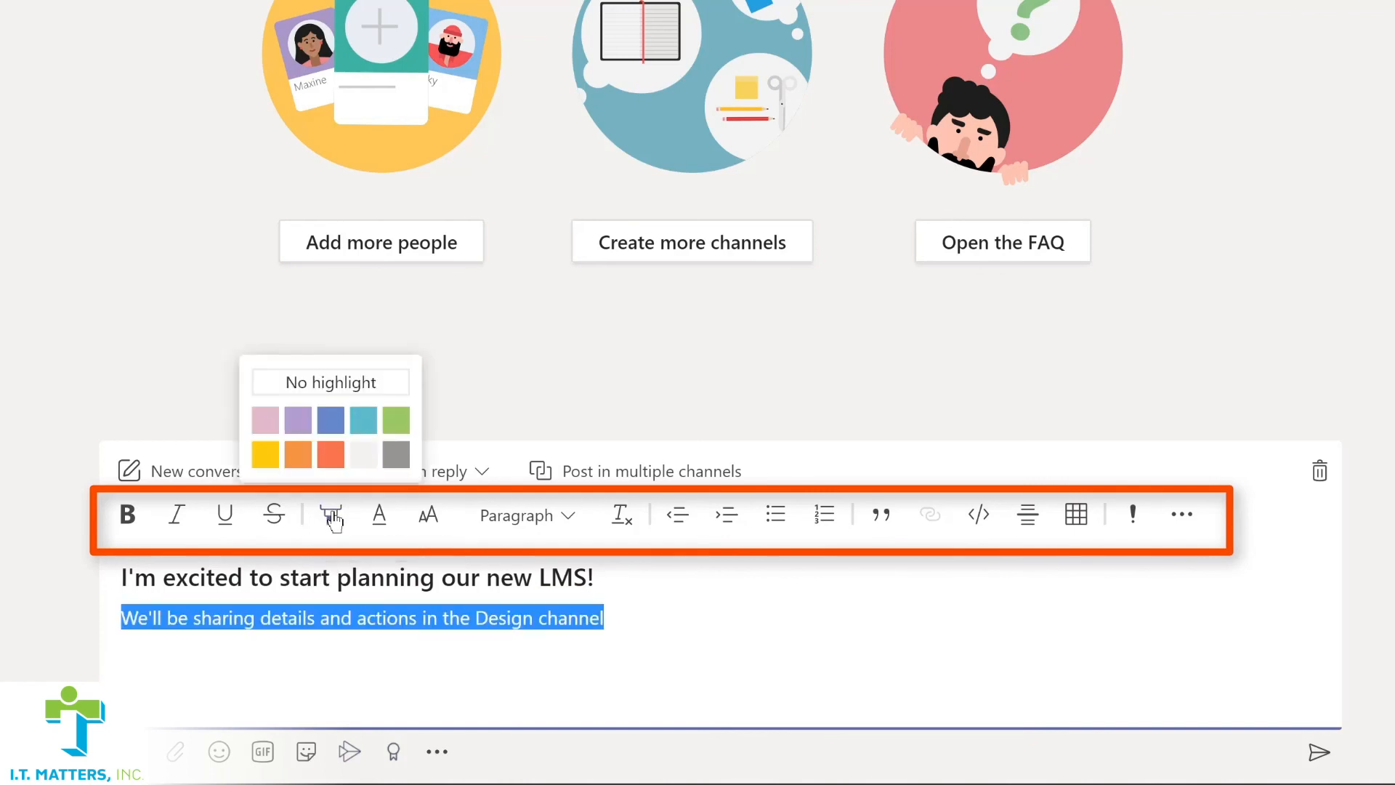
left_click(265, 454)
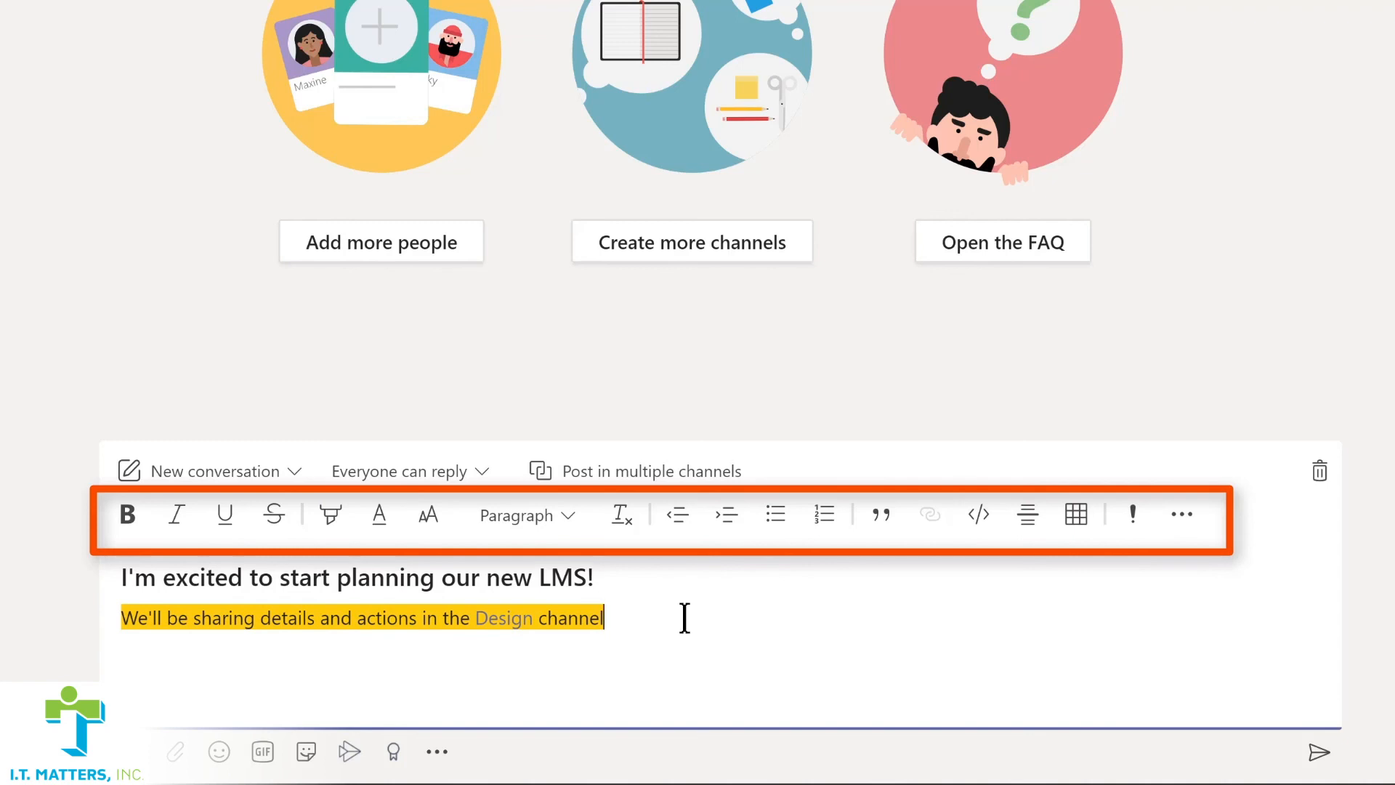
Add a smiley emoji on a new line, and insert the "yay" GIF of the man in a grey sweater waving his arms.
key("Return")
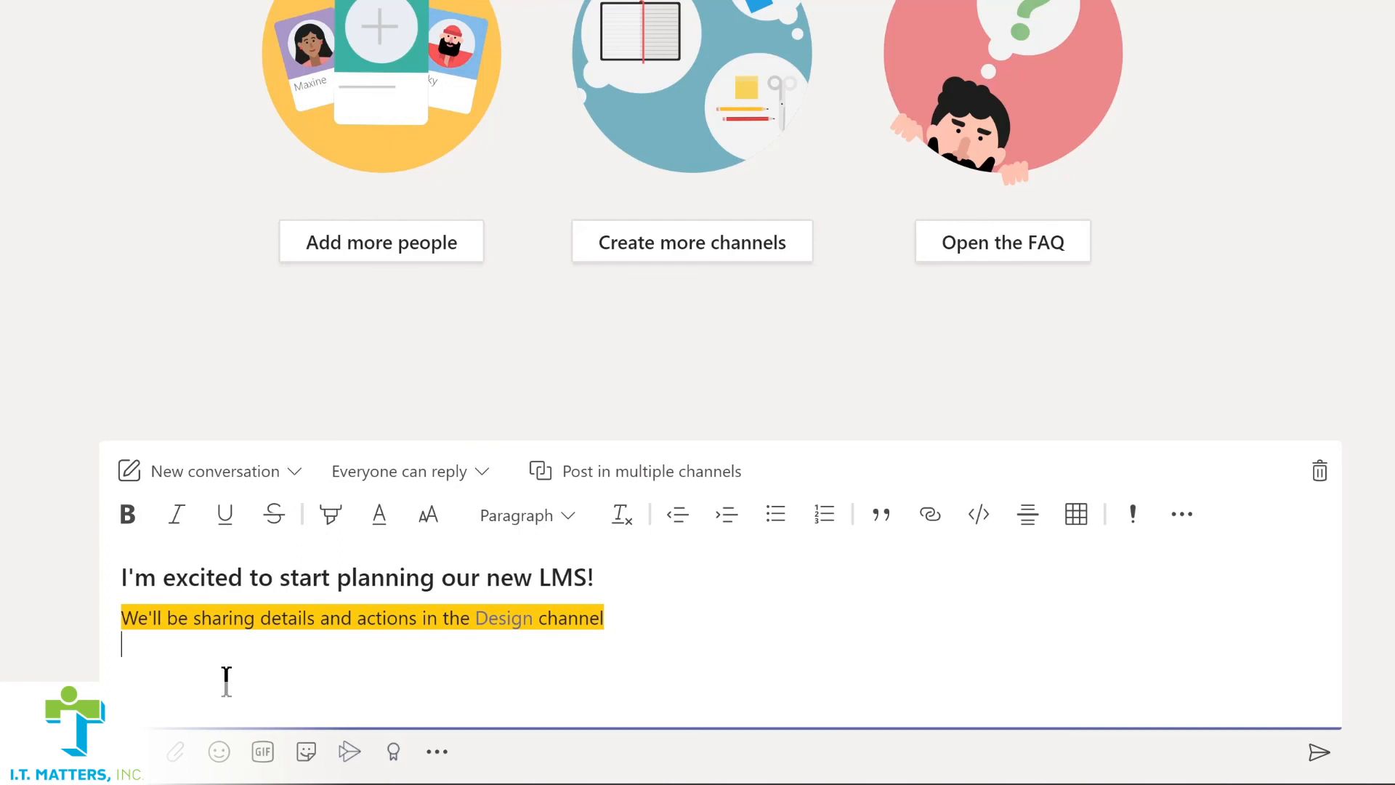
left_click(219, 752)
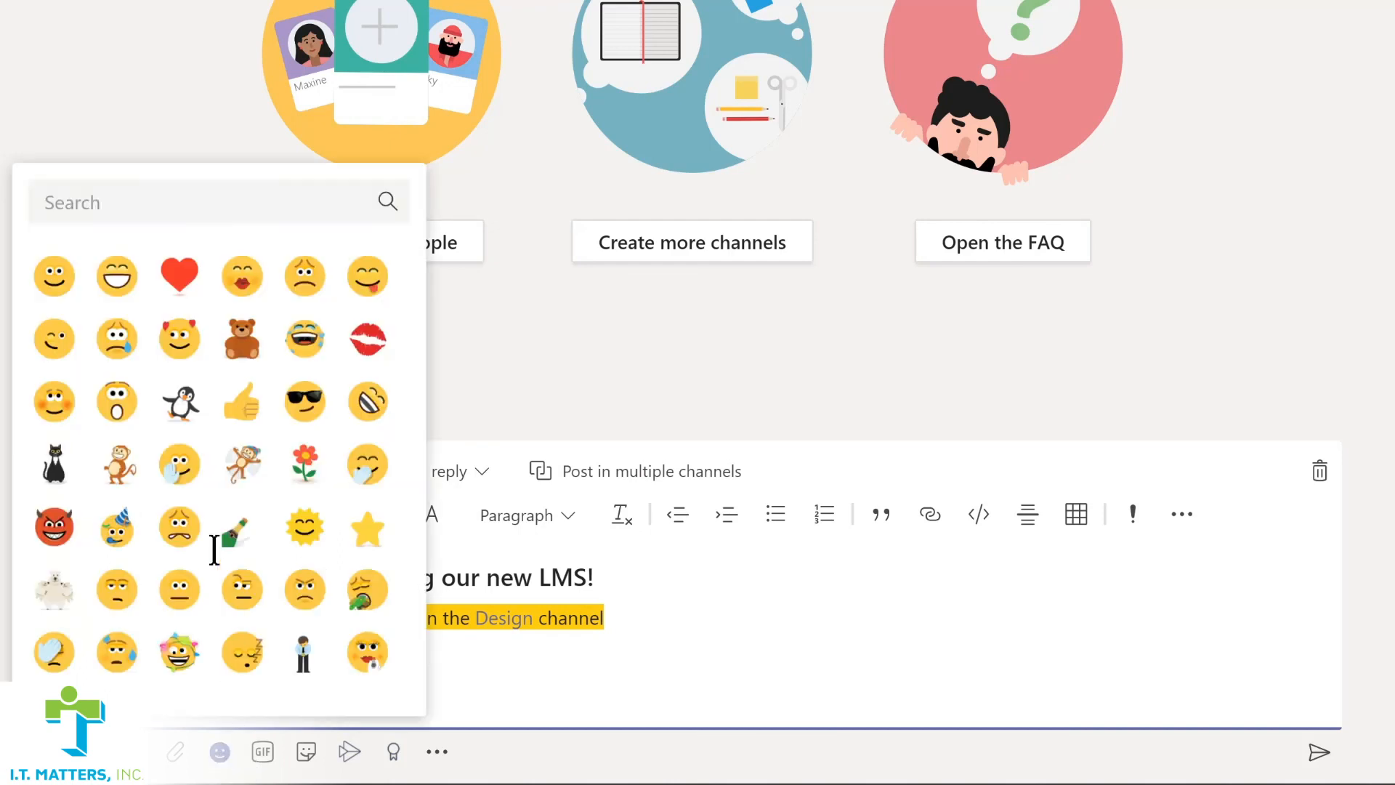
left_click(62, 283)
left_click(263, 752)
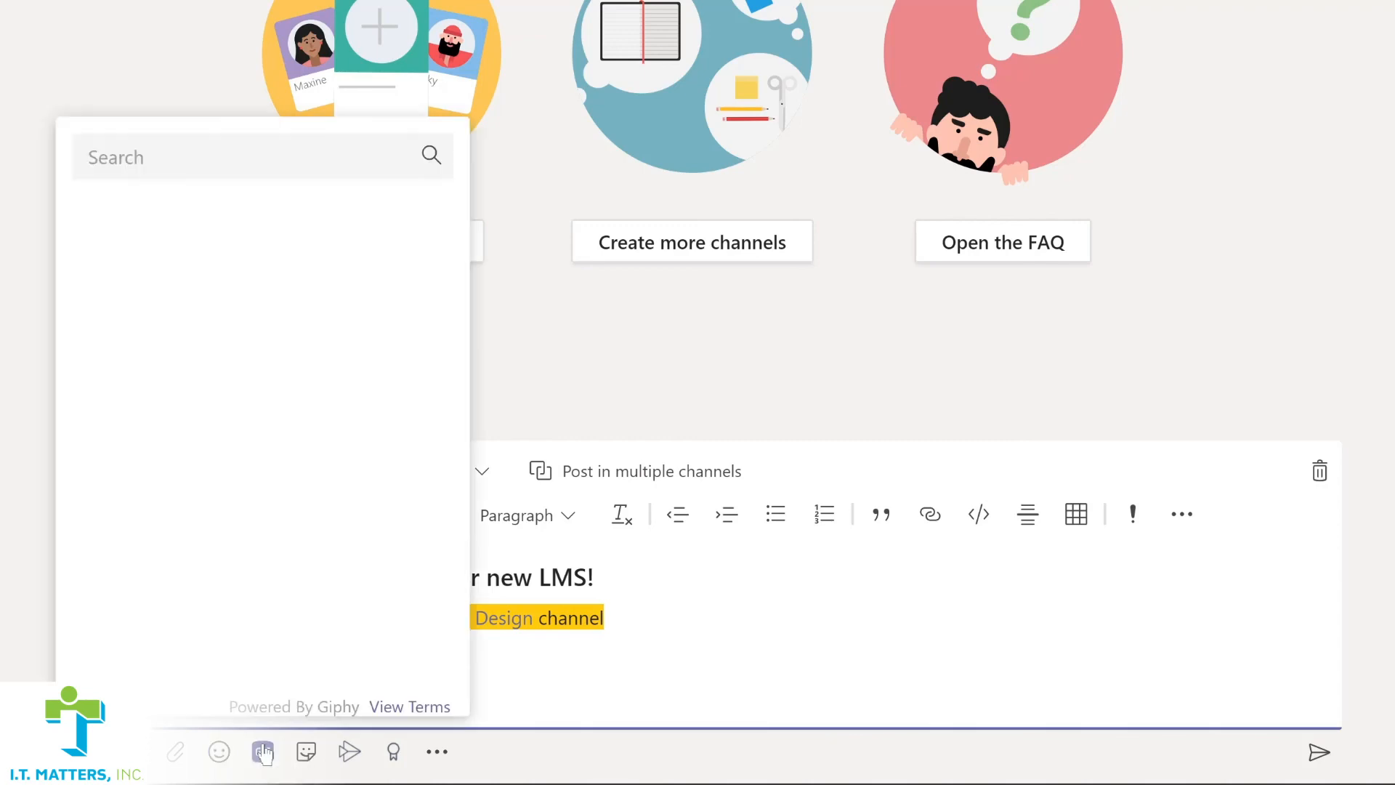
type("yay")
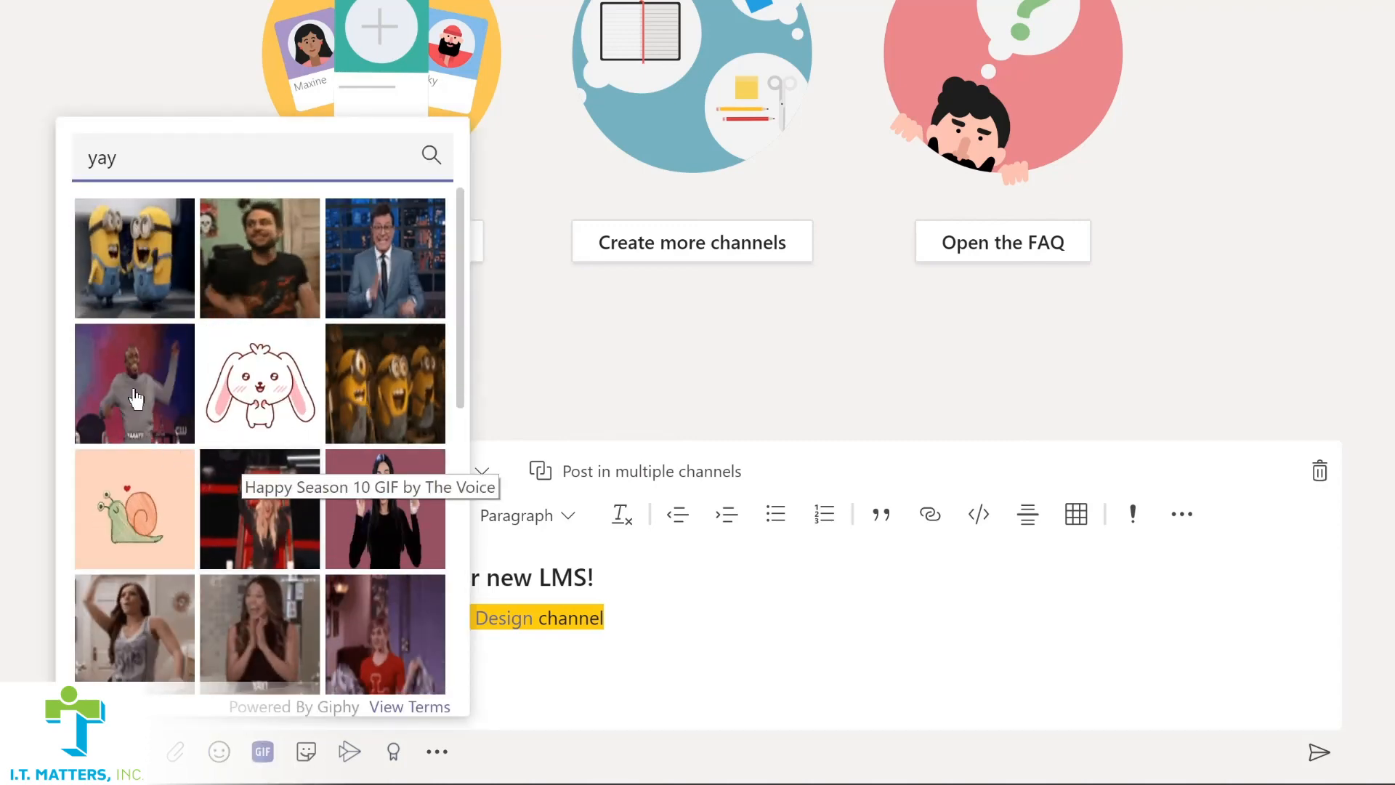
left_click(113, 399)
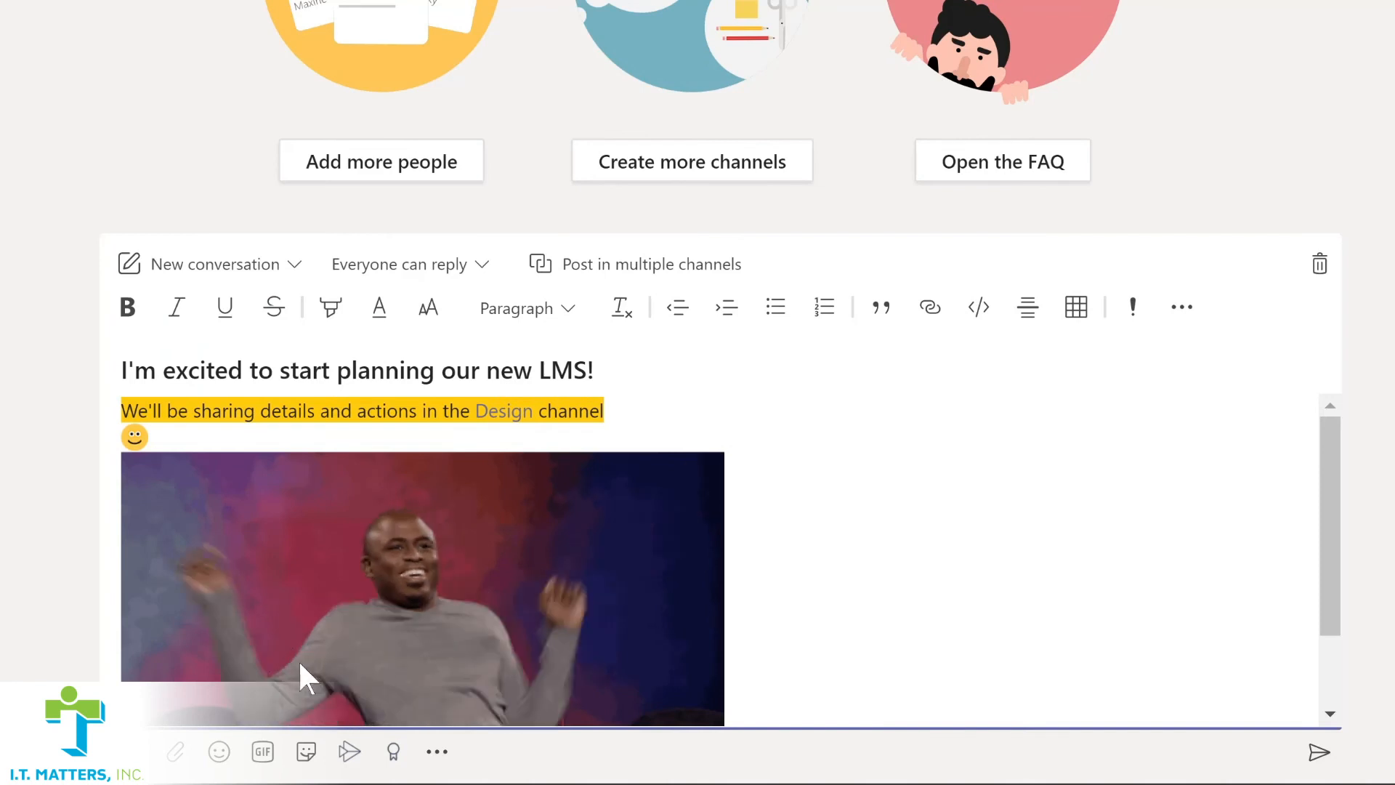
Insert the popular comic-style sticker with the caption "OH YEAH!" into the message.
left_click(306, 751)
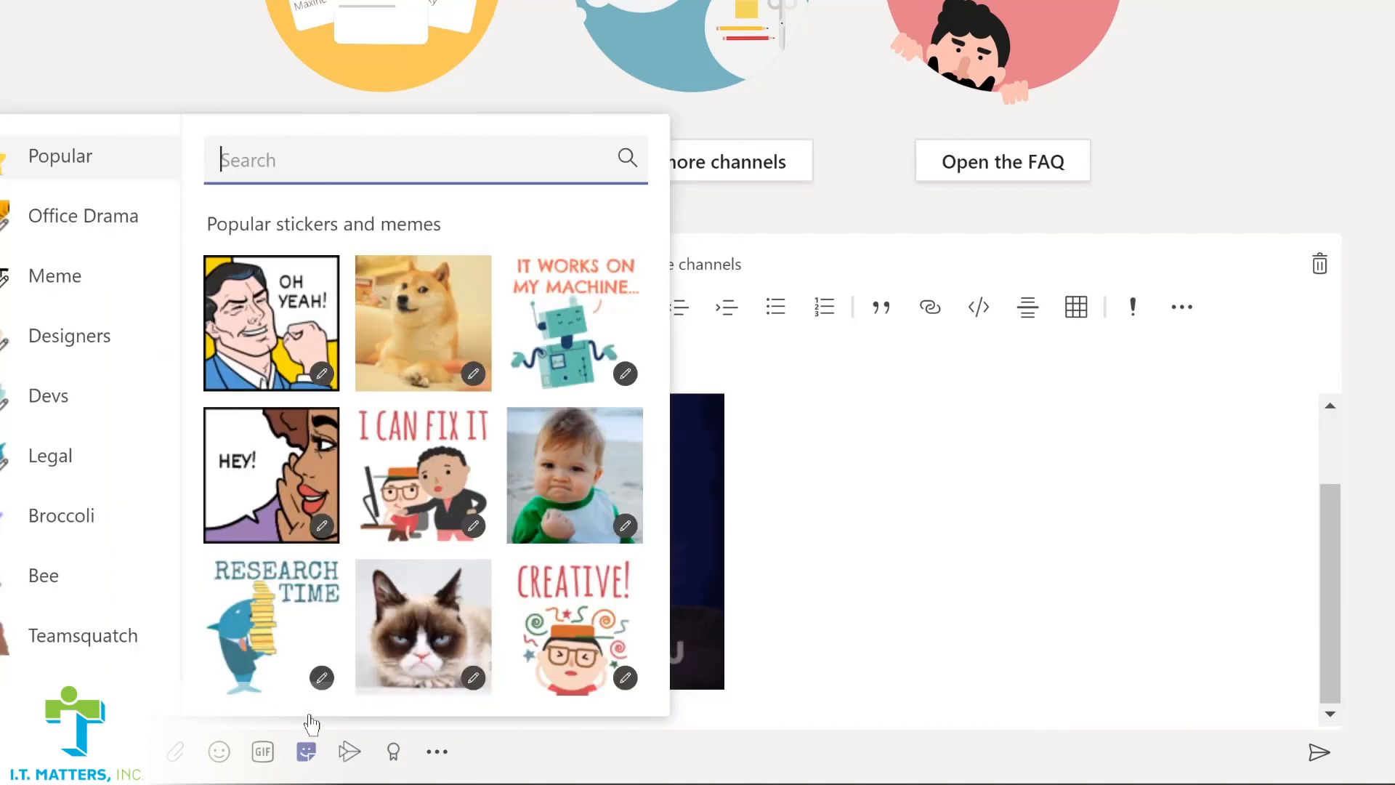
left_click(259, 370)
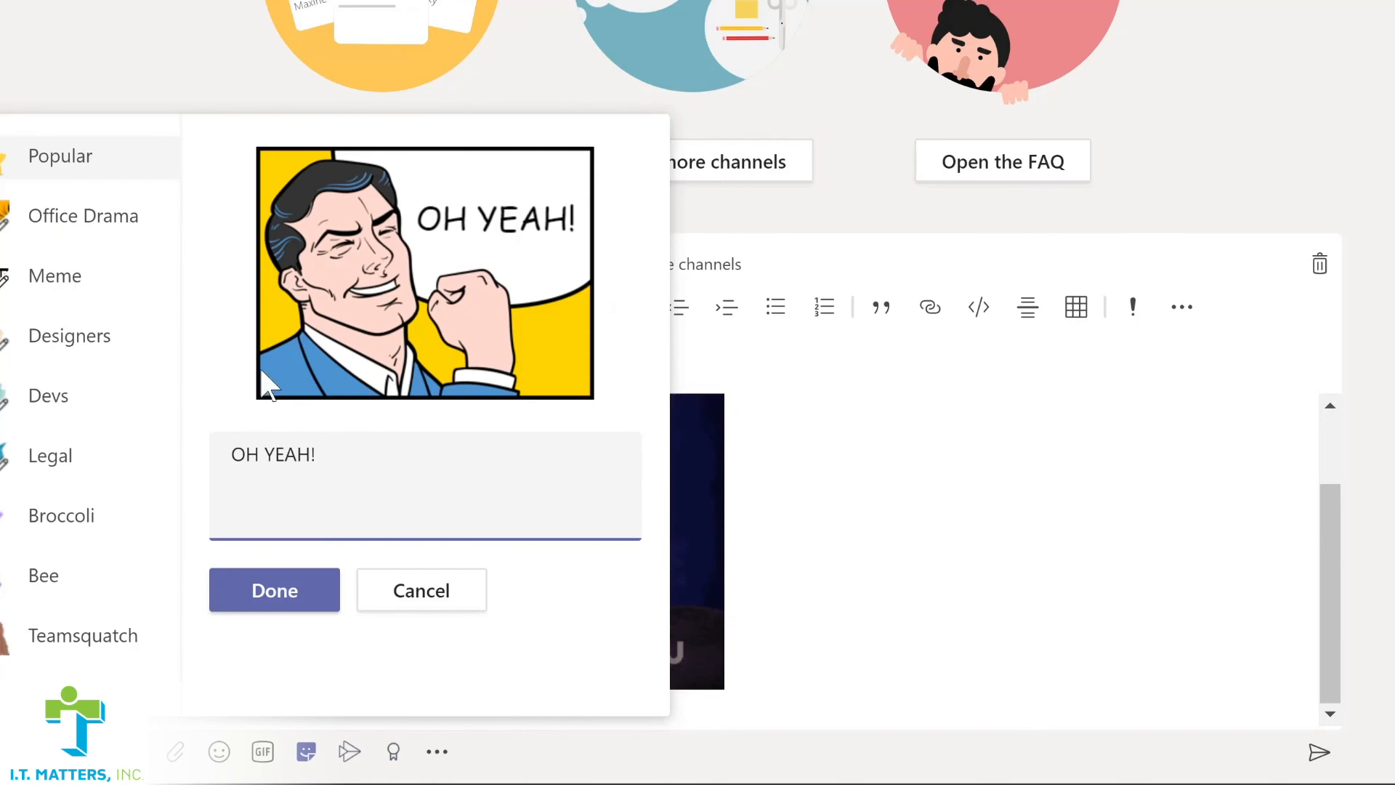
left_click(274, 589)
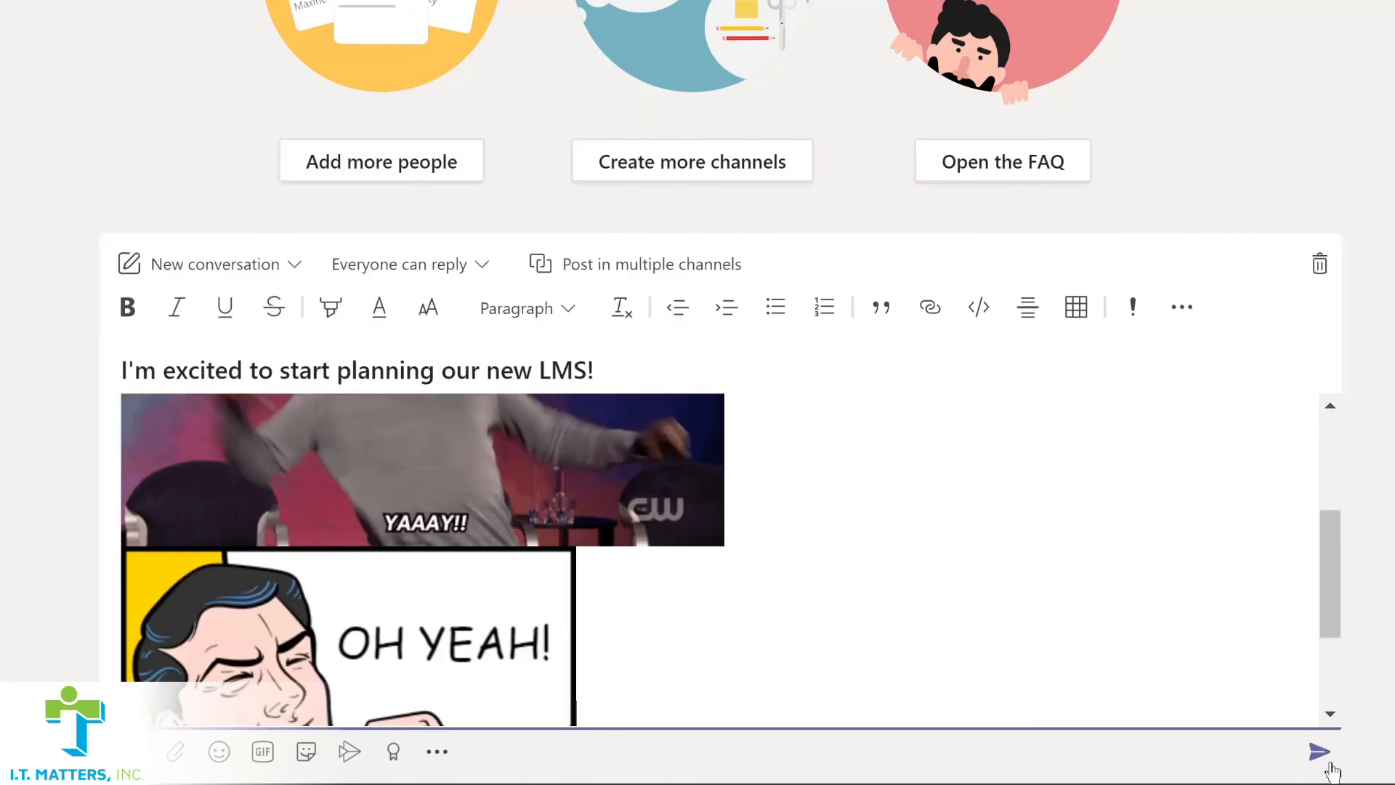